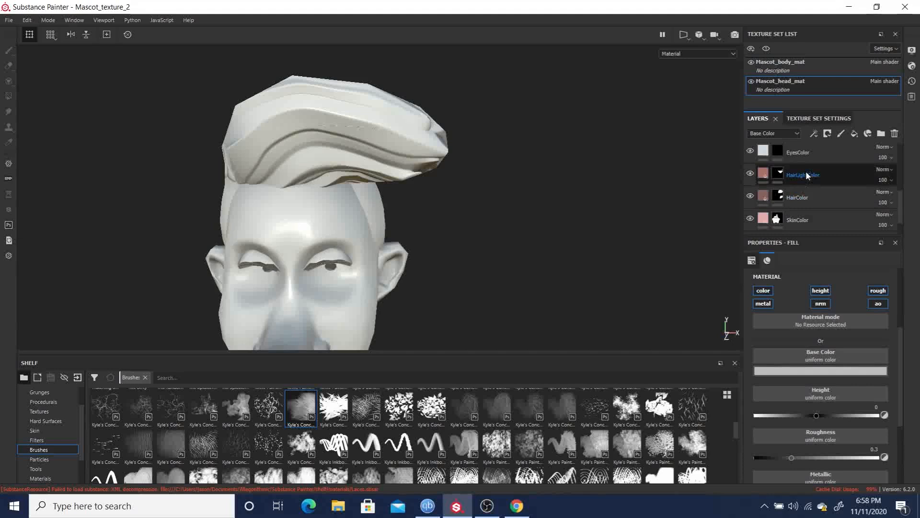
Step: Hide the grey Fill layer 1 covering the head and delete it from the layer stack
left_click_drag(901, 205, 897, 153)
left_click(750, 154)
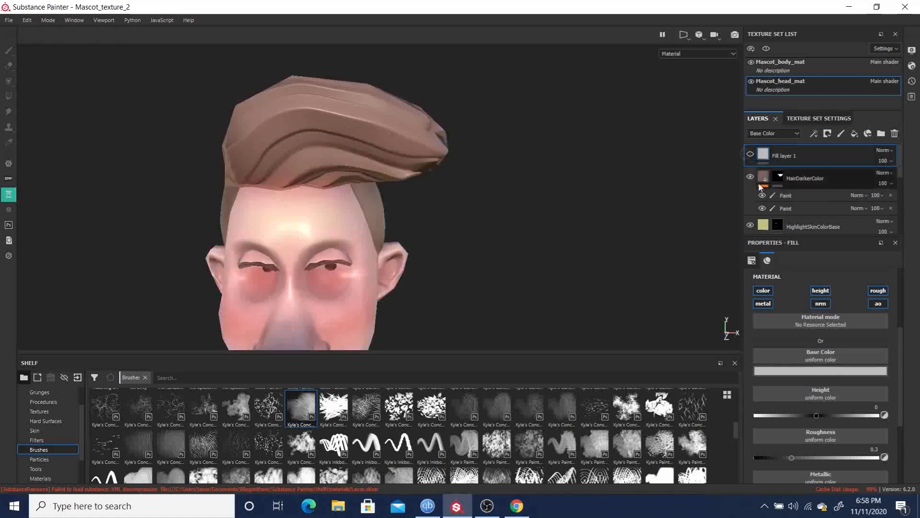
left_click(896, 133)
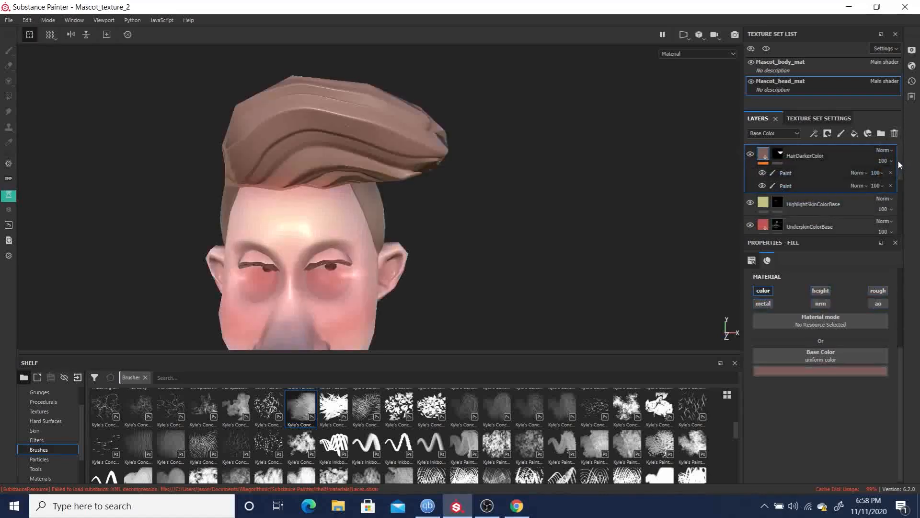
Step: Toggle the HairColor layer off and on while inspecting the hair from the front and side, and save the project
scroll(899, 165, "down", 5)
left_click(801, 174)
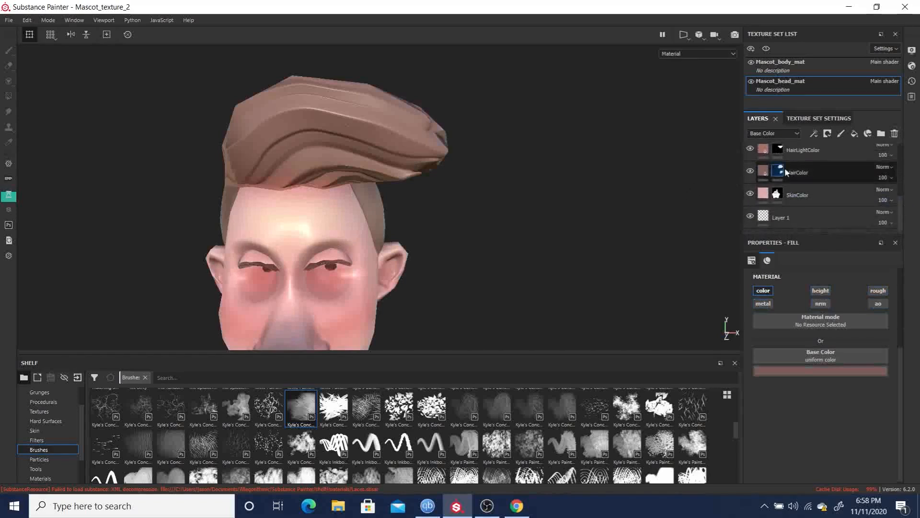
left_click(804, 175)
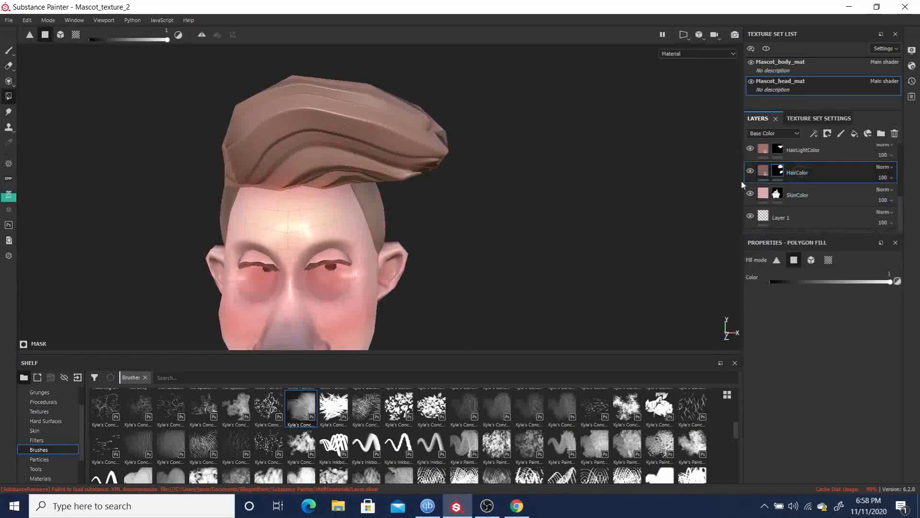
left_click(750, 172)
left_click(751, 173)
middle_click_drag(502, 199, 523, 149, "alt")
left_click_drag(524, 148, 544, 169, "alt")
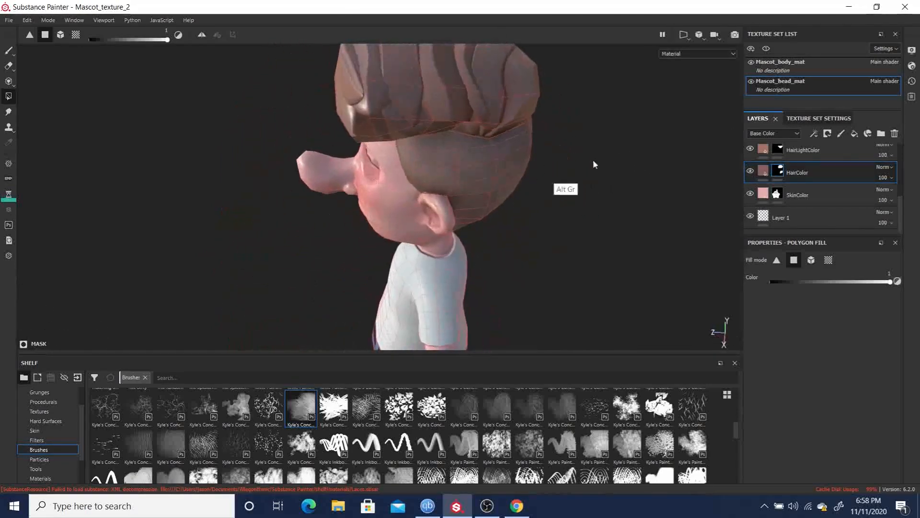
left_click(750, 172)
left_click(751, 171)
mouse_move(631, 205)
left_mouse_down("alt")
mouse_move(723, 179)
mouse_move(664, 211)
mouse_move(621, 194)
left_mouse_up("alt")
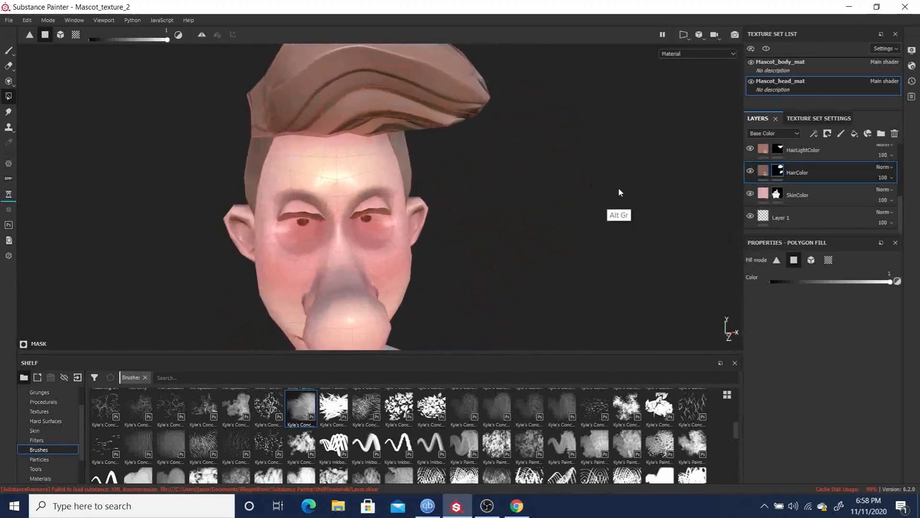
key("ctrl+s")
Step: Try adding a new paint layer above the HairColor layer
middle_click_drag(374, 53, 370, 124, "alt")
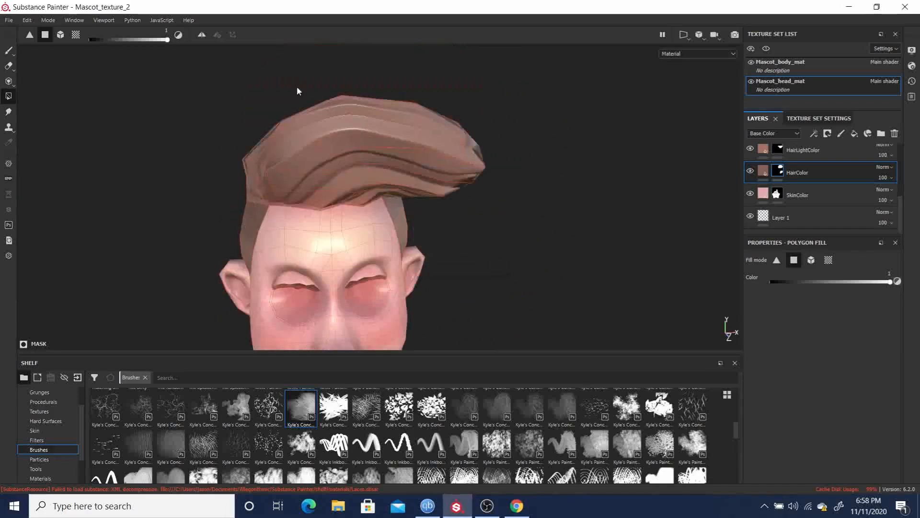
mouse_move(570, 214)
left_mouse_down("alt")
mouse_move(567, 195)
mouse_move(570, 204)
left_mouse_up("alt")
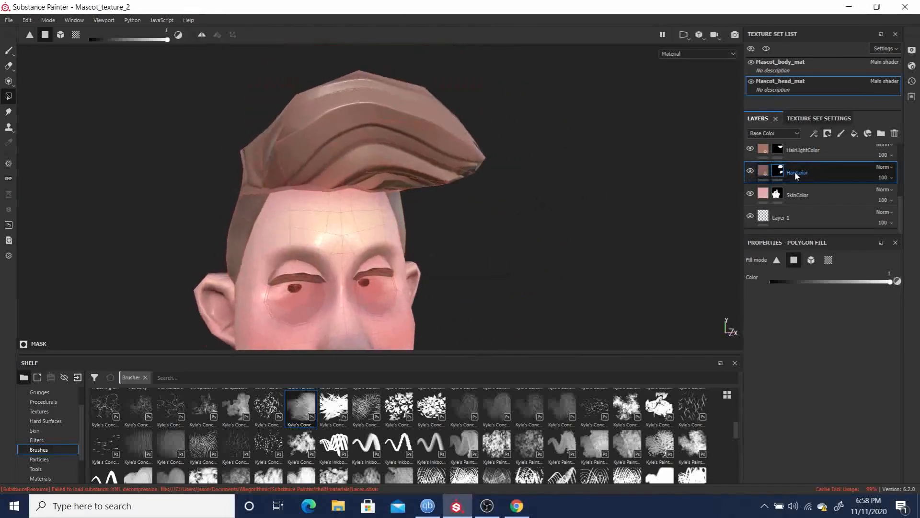
left_click(842, 135)
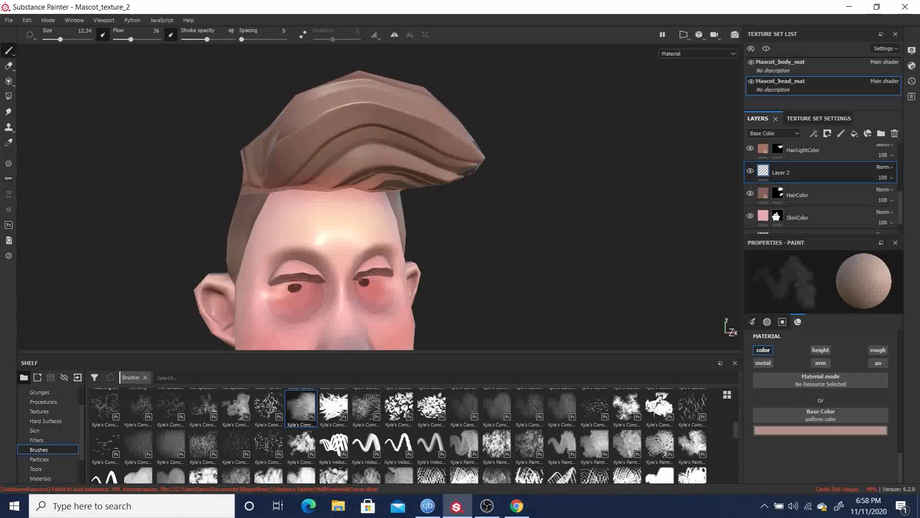
key("ctrl+z")
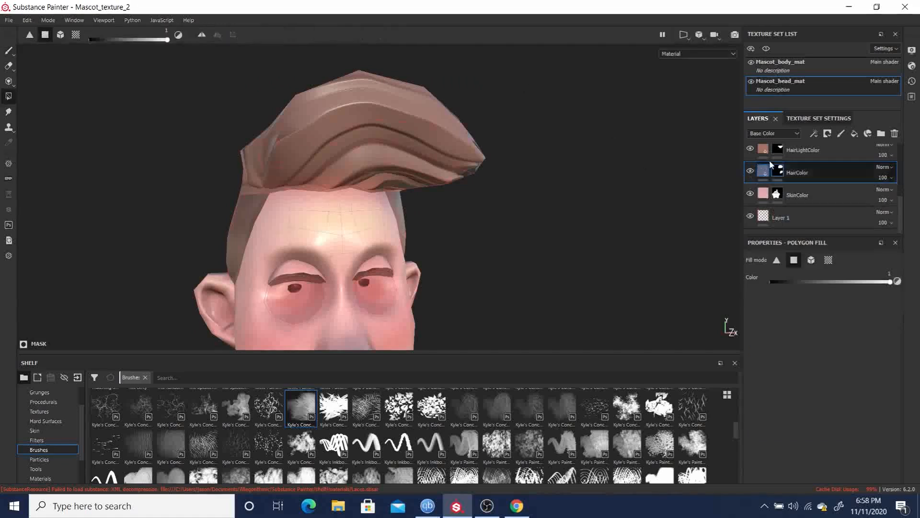
Step: Add two paint effects to the HairColor layer's mask and name them Darker and Lighter
right_click(815, 172)
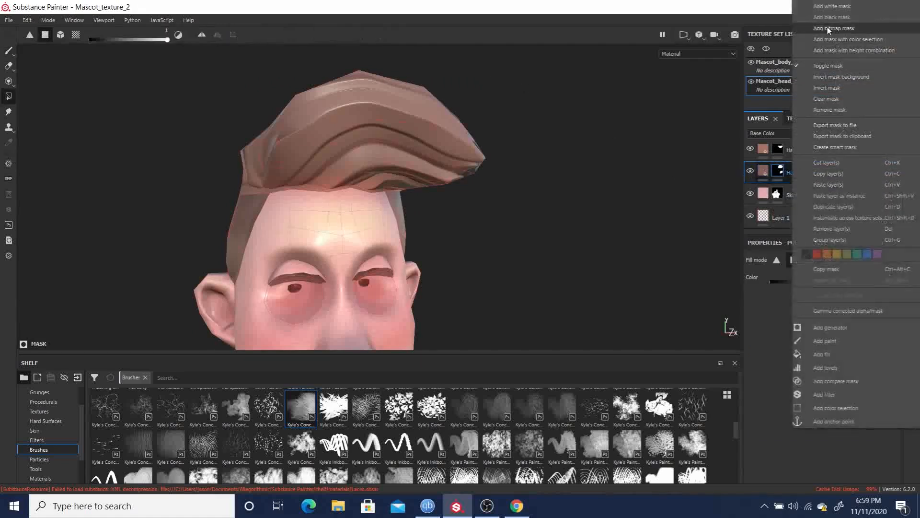
left_click(826, 341)
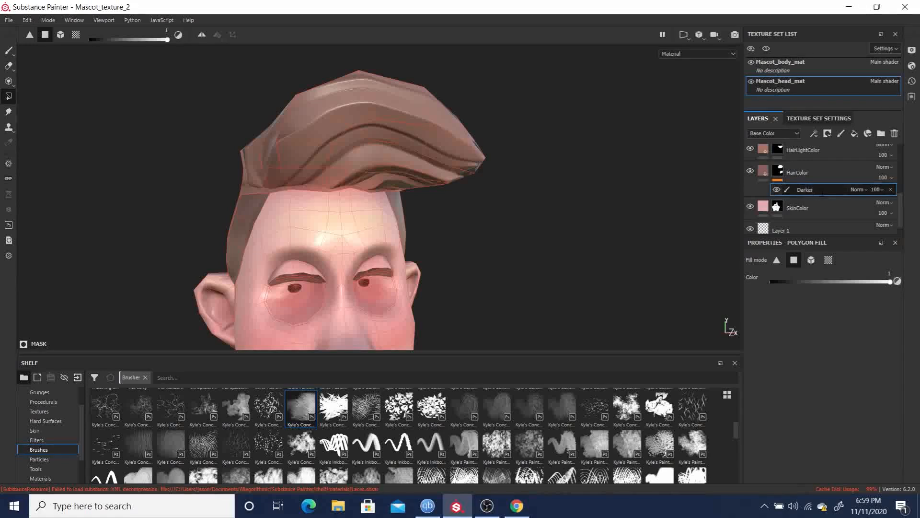
right_click(816, 171)
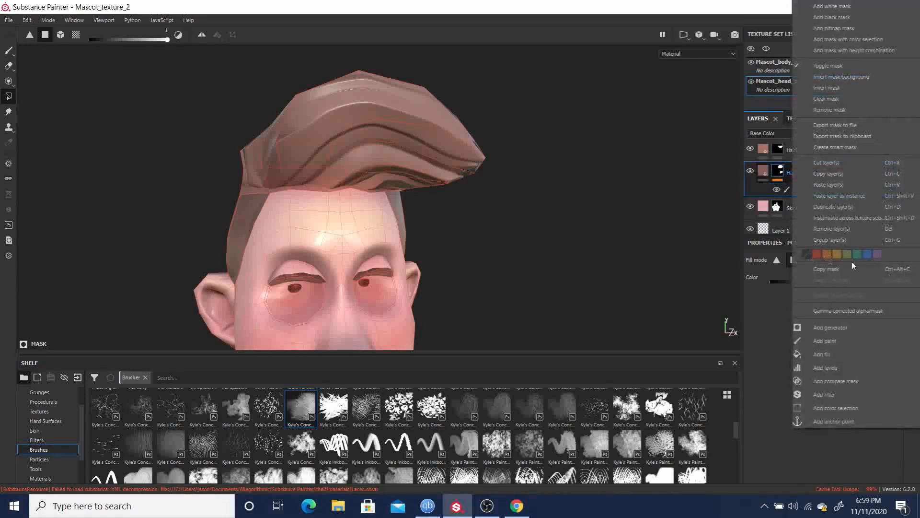
left_click(841, 341)
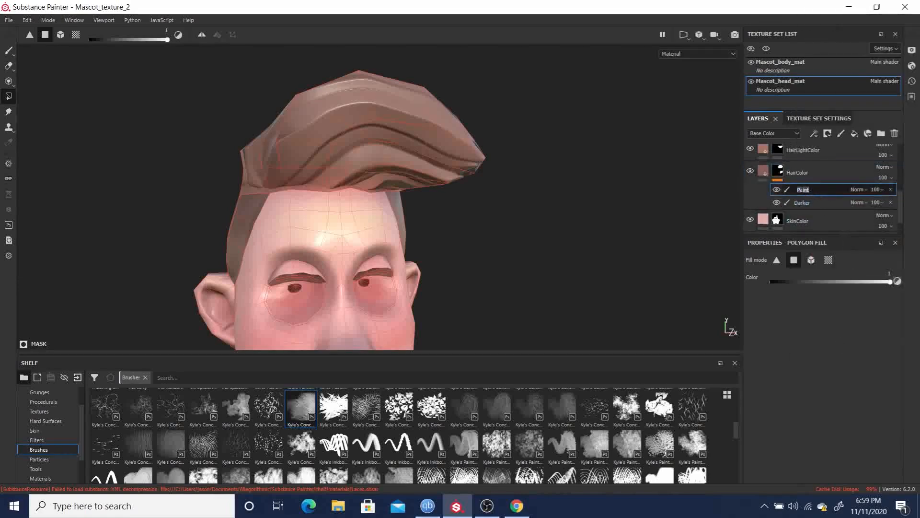
type("Lighter")
key("Return")
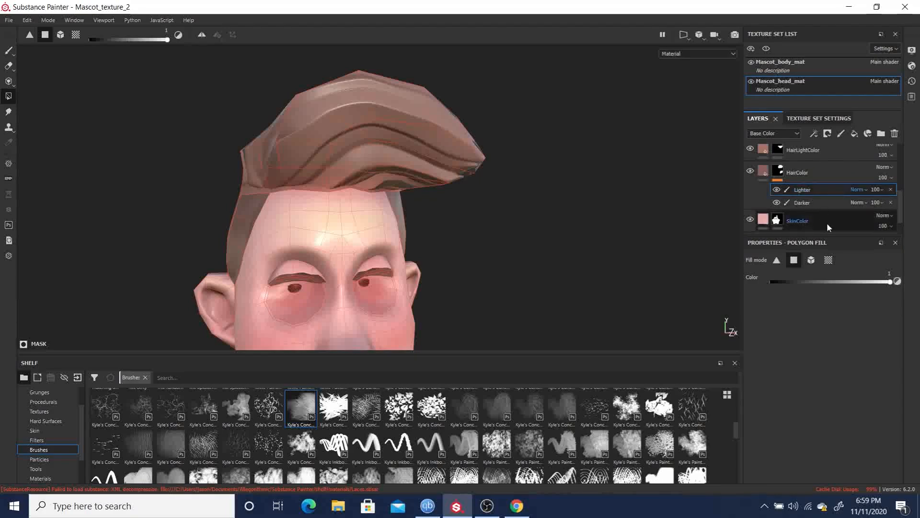
Step: Try painting on the front of the hair with the paint brush on the HairColor mask's Darker effect
left_click(802, 201)
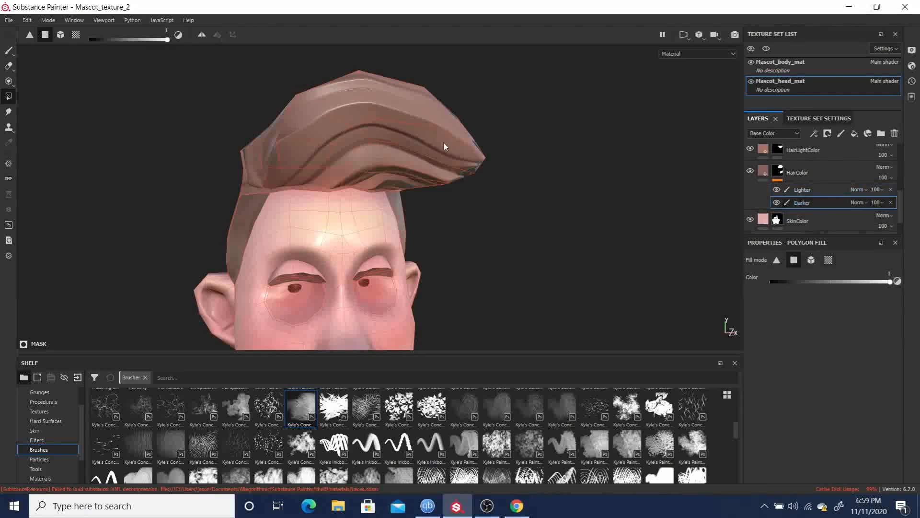
left_click(8, 50)
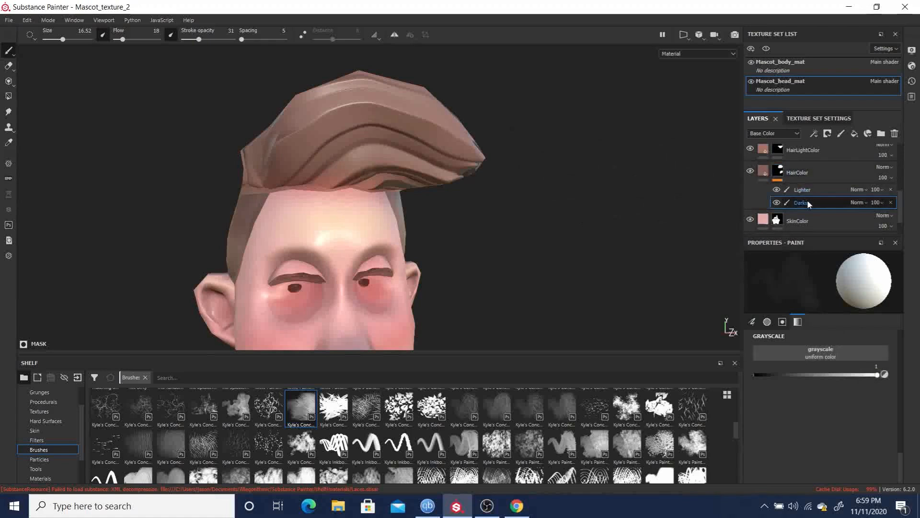
scroll(847, 412, "up", 15)
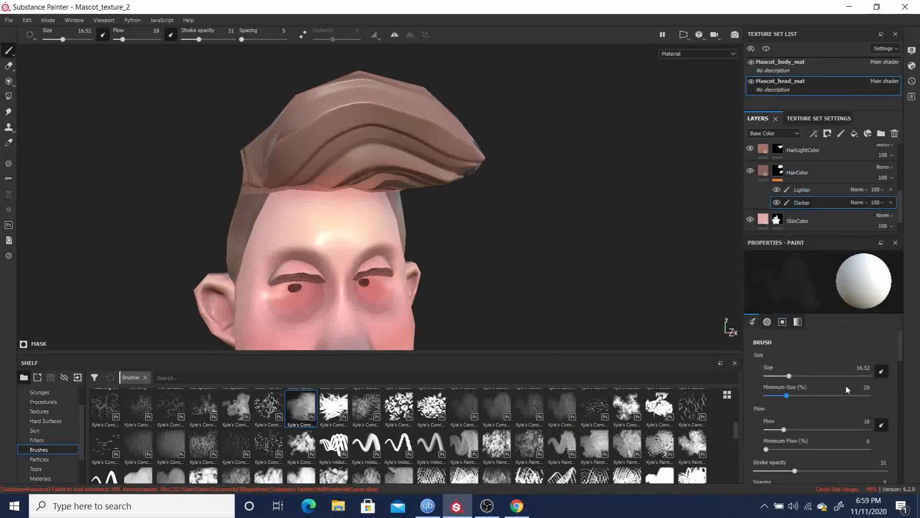
scroll(844, 381, "down", 8)
scroll(846, 381, "up", 5)
scroll(841, 391, "up", 4)
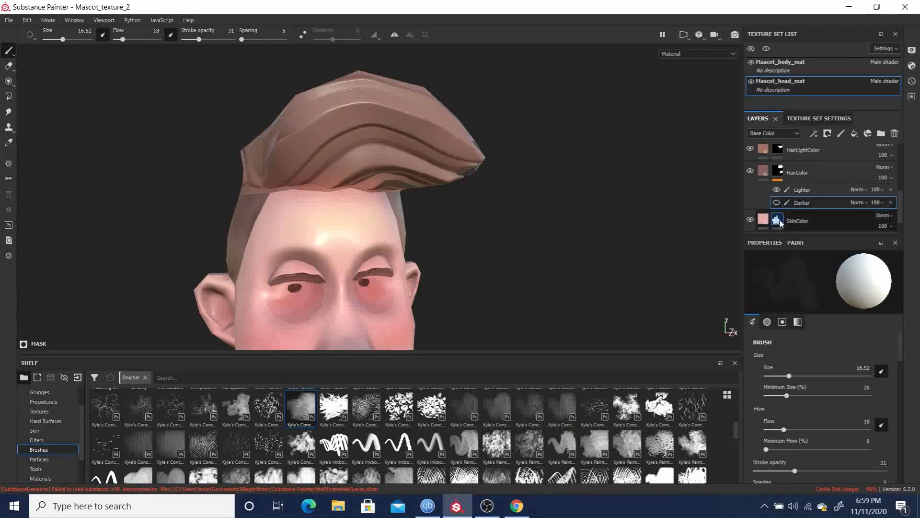
left_click(777, 203)
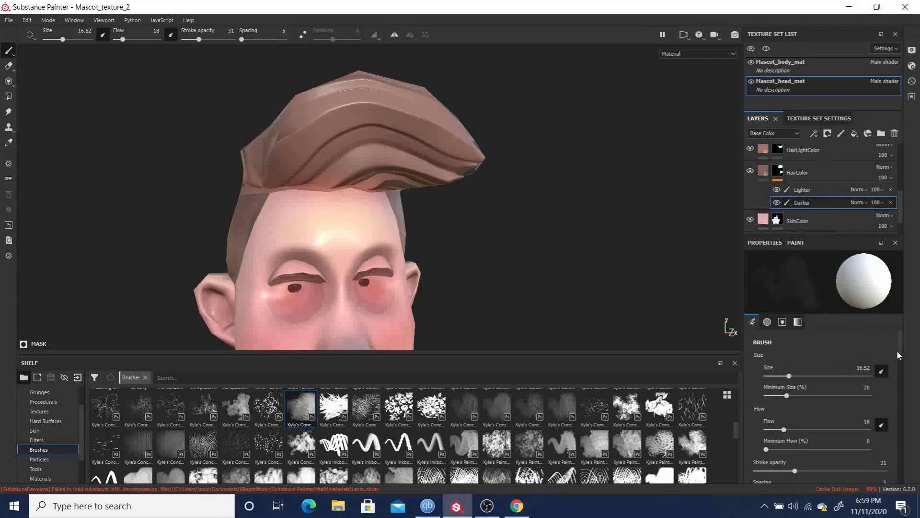
mouse_move(899, 346)
left_mouse_down()
mouse_move(912, 461)
mouse_move(887, 326)
left_mouse_up()
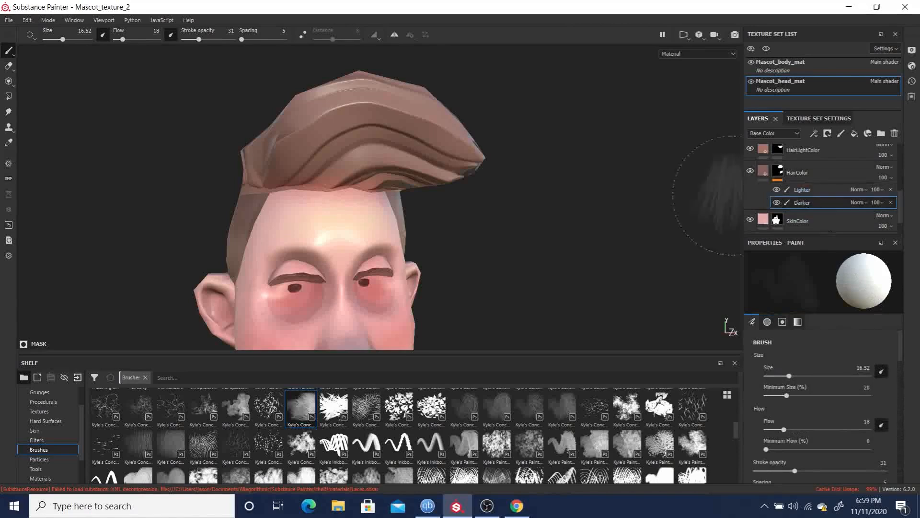
mouse_move(317, 156)
left_mouse_down()
mouse_move(355, 156)
mouse_move(357, 124)
mouse_move(359, 149)
left_mouse_up()
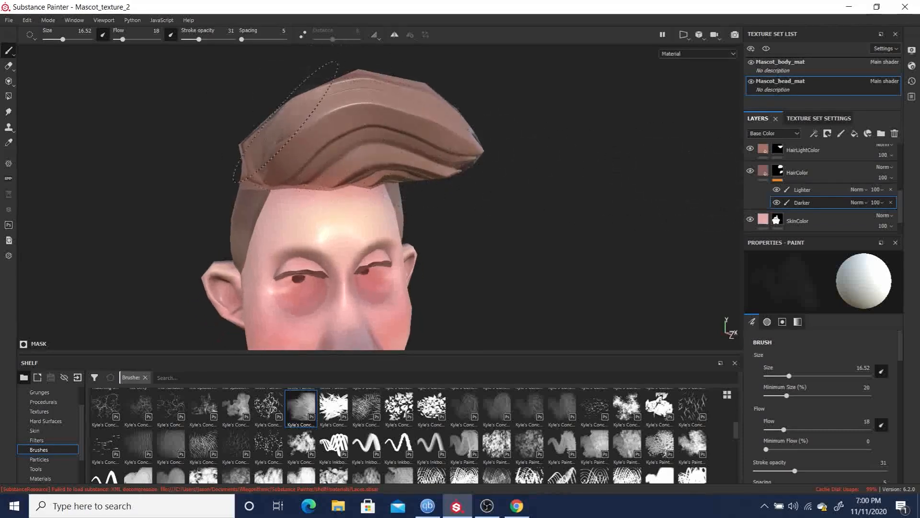
Step: Examine the brush's alpha, stencil and grayscale settings for a way to choose the paint color
scroll(862, 421, "down", 10)
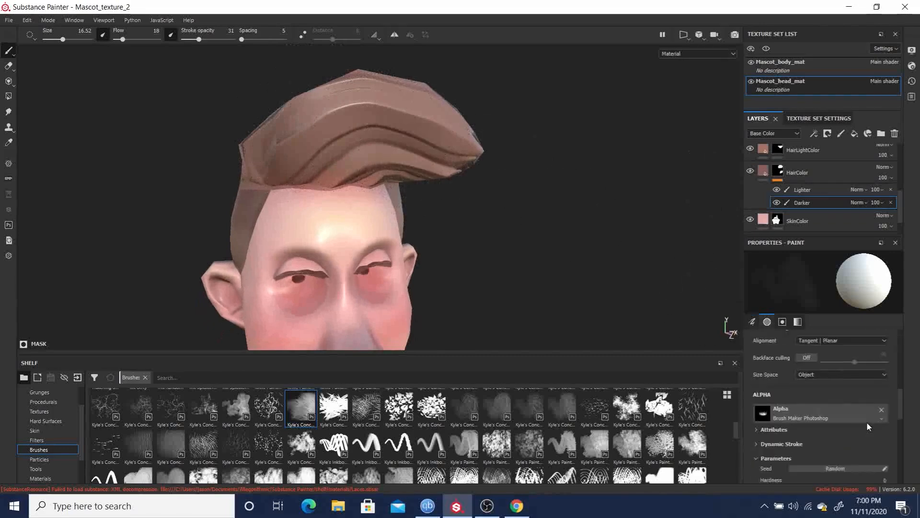
scroll(867, 421, "down", 10)
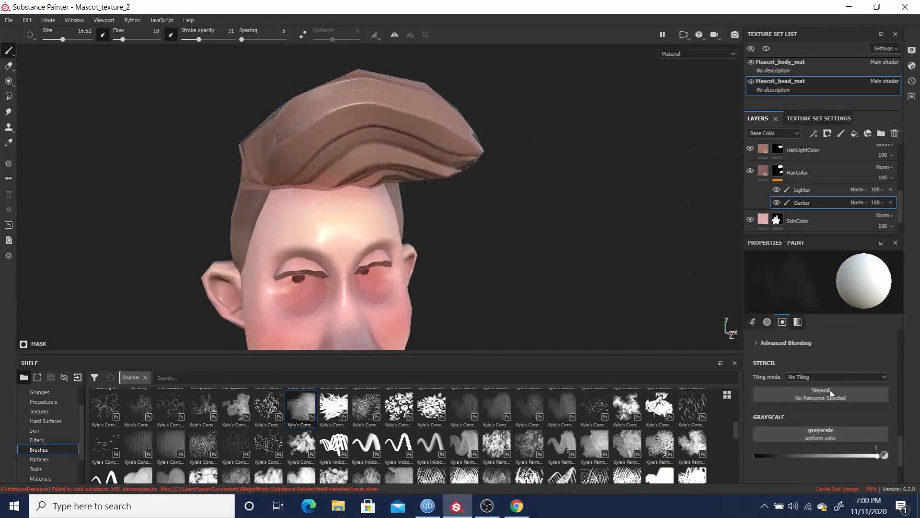
scroll(831, 394, "up", 1)
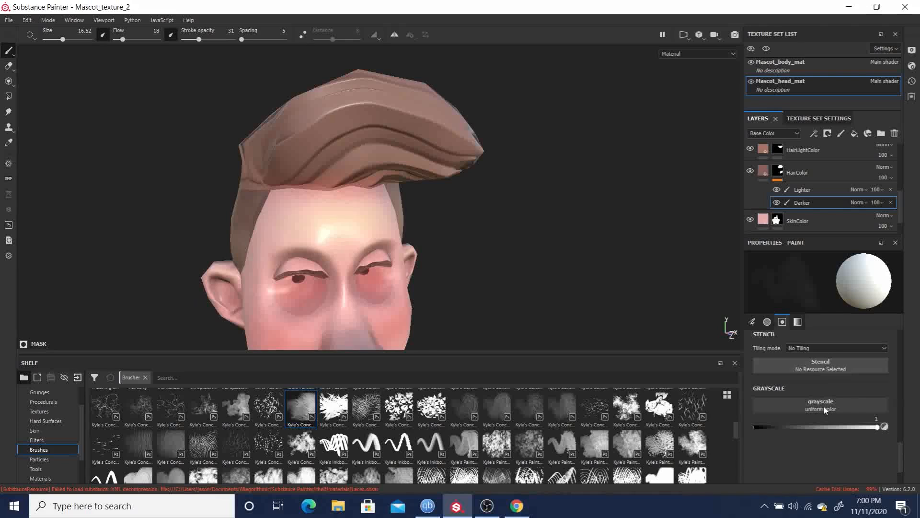
scroll(818, 404, "up", 2)
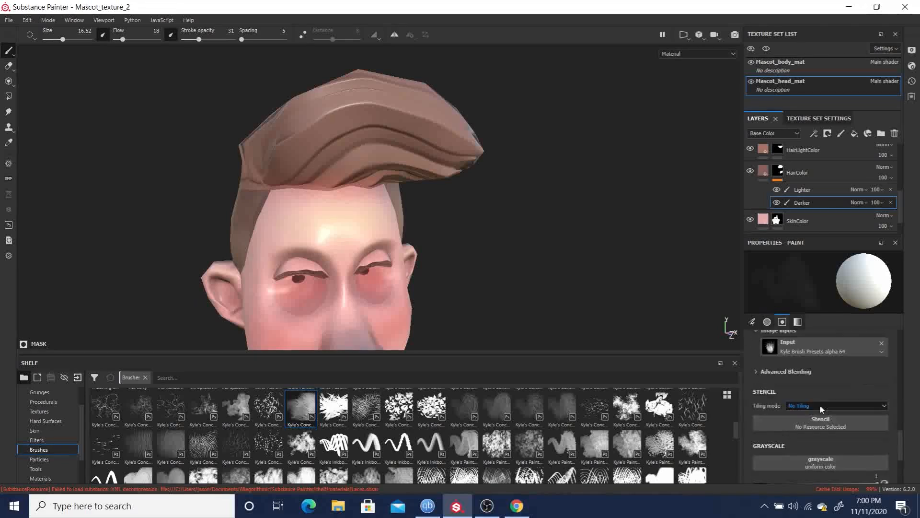
scroll(830, 432, "down", 1)
left_click(830, 437)
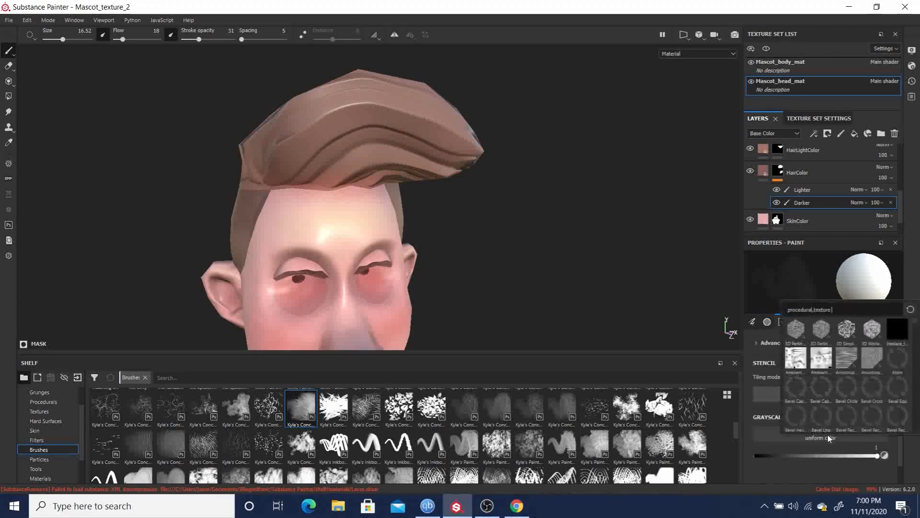
scroll(822, 470, "up", 1)
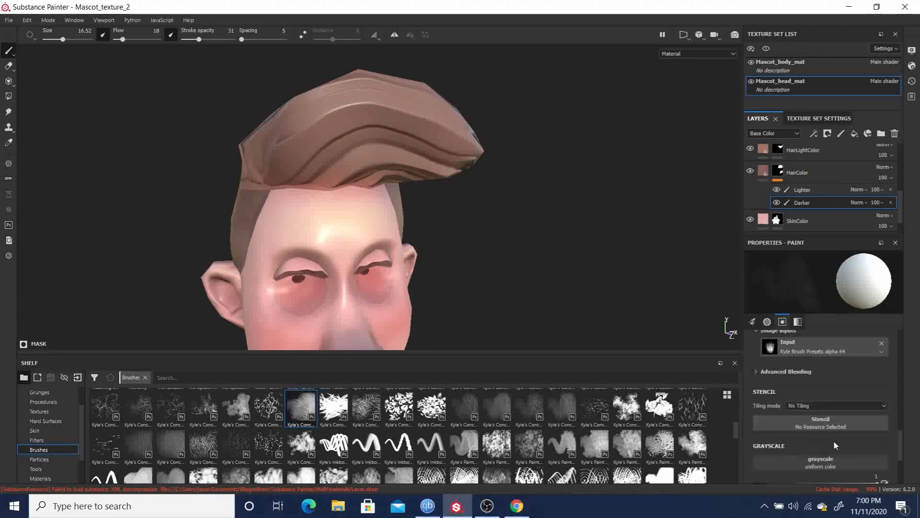
scroll(833, 439, "down", 1)
scroll(833, 435, "up", 4)
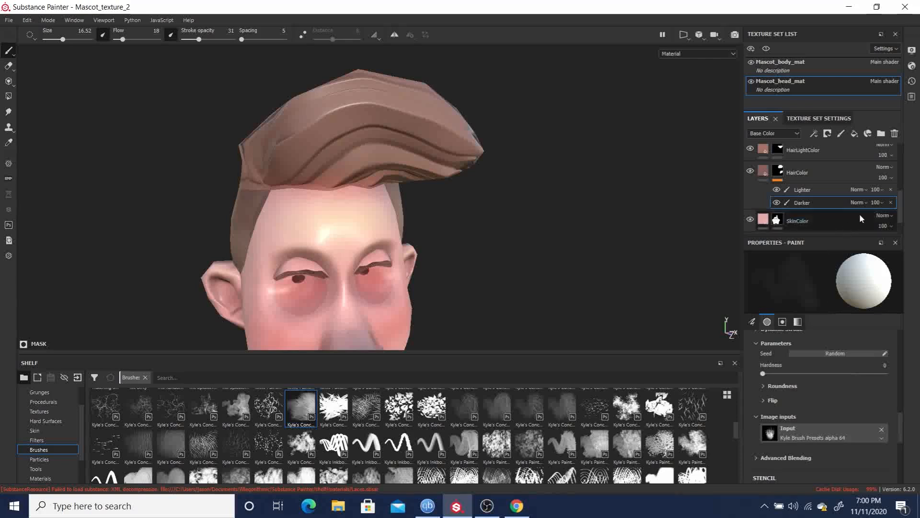
Step: Delete the Darker and Lighter paint effects from the HairColor mask
left_click(892, 202)
left_click(891, 190)
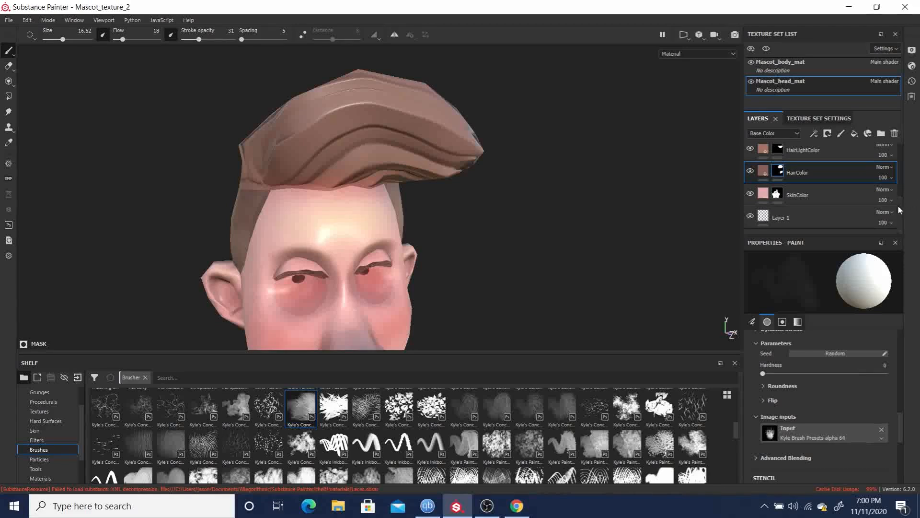
Step: Toggle the HairDarkerColor layer off and on, and place a new paint layer directly above HairLightColor
scroll(899, 201, "up", 5)
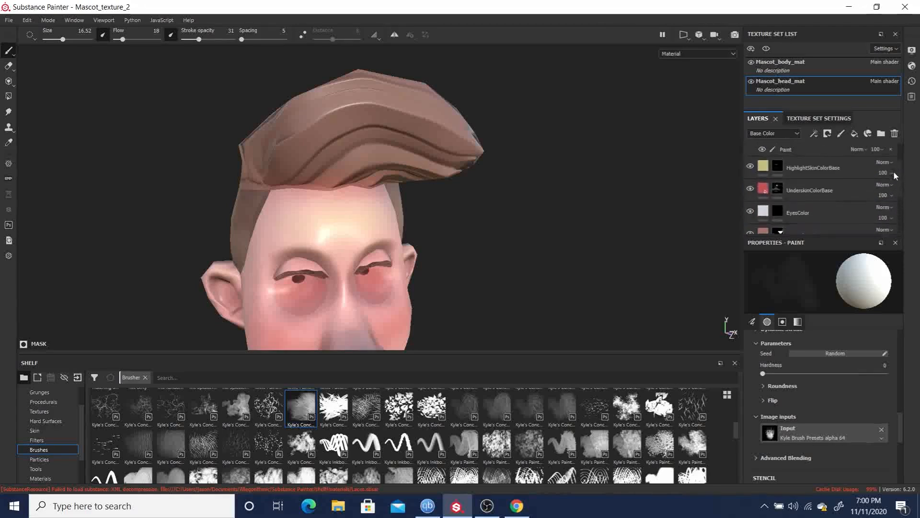
scroll(892, 162, "up", 1)
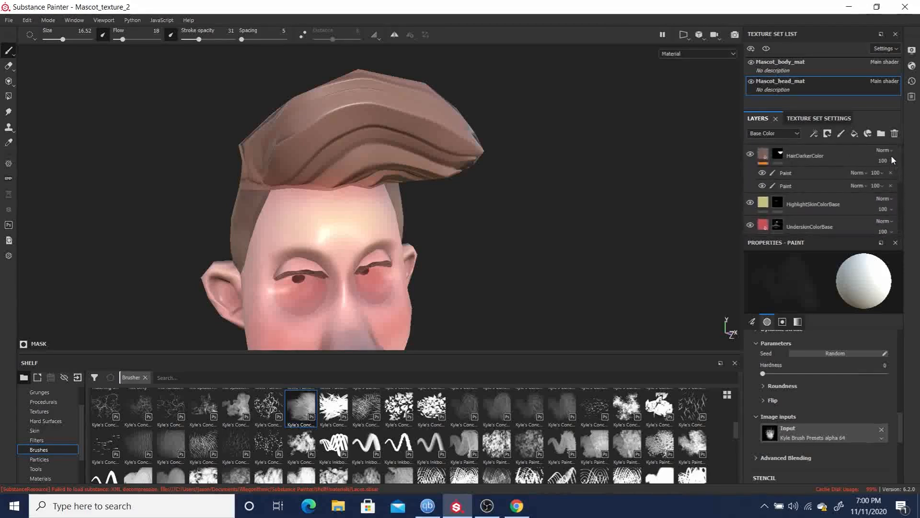
left_click(749, 153)
left_click(749, 152)
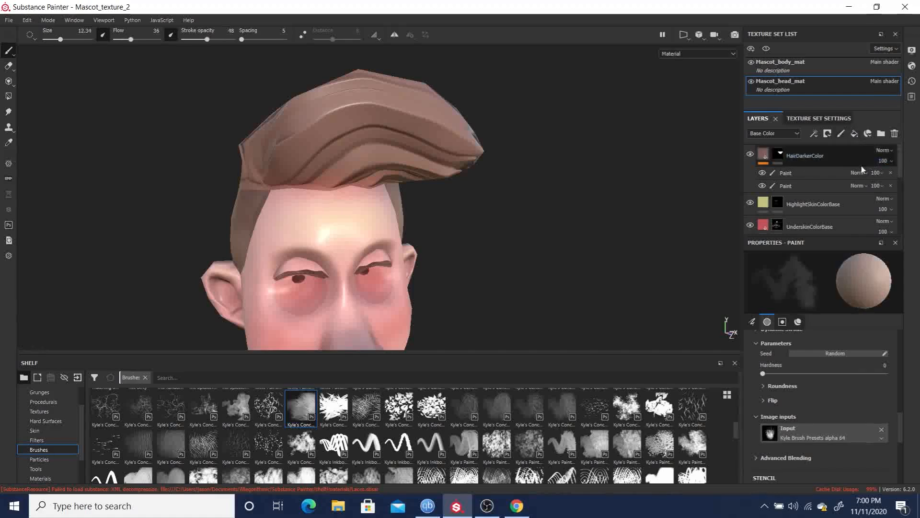
left_click_drag(901, 167, 912, 211)
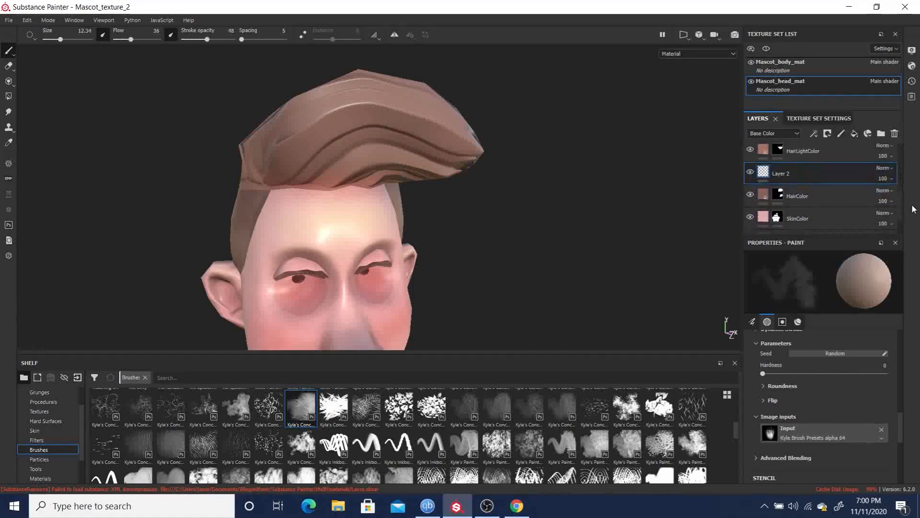
mouse_move(808, 168)
left_mouse_down()
mouse_move(811, 130)
mouse_move(814, 154)
mouse_move(803, 151)
left_mouse_up()
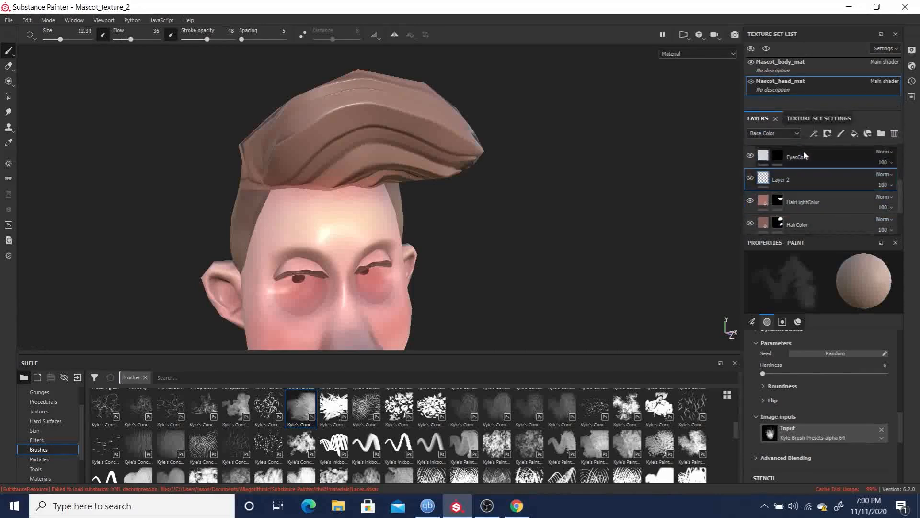
Step: Move Layer 2 to the top of the layer stack, above HairDarkerColor, and give it a black mask
left_click(804, 151)
left_click(794, 177)
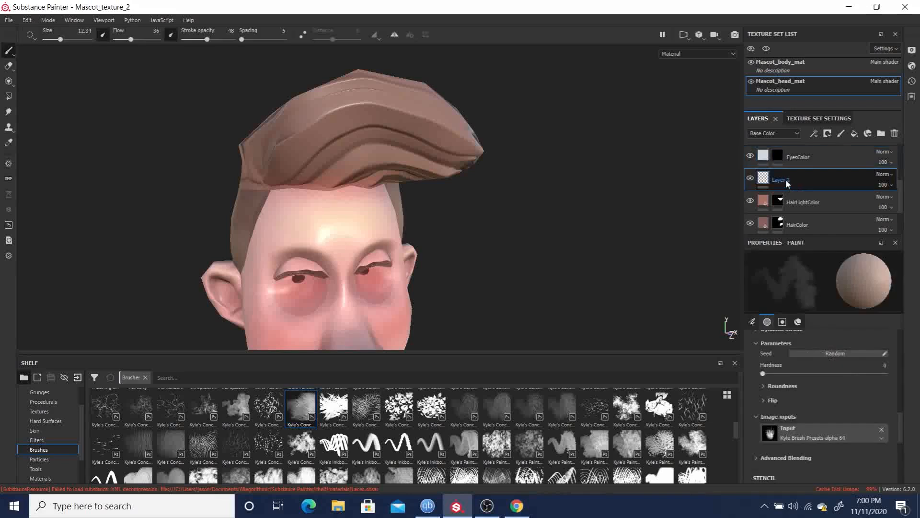
mouse_move(787, 178)
left_mouse_down()
mouse_move(788, 143)
mouse_move(790, 163)
mouse_move(786, 154)
left_mouse_up()
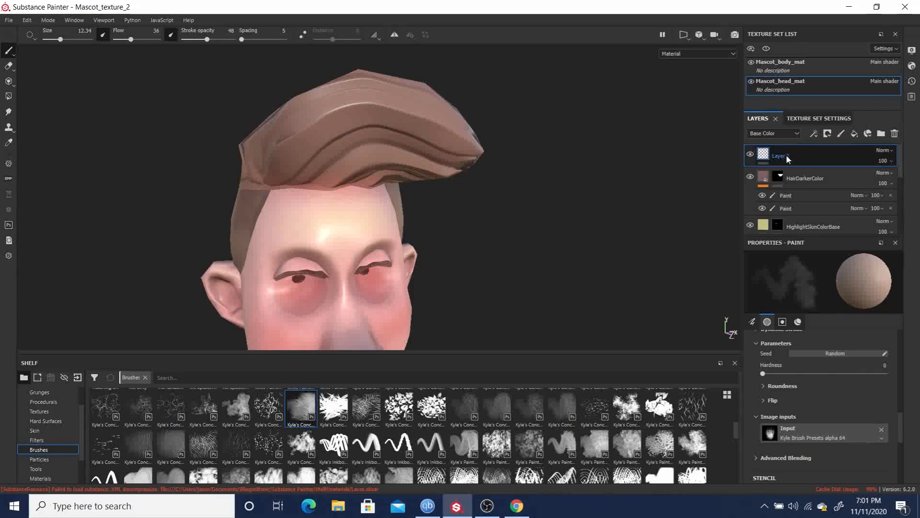
right_click(787, 154)
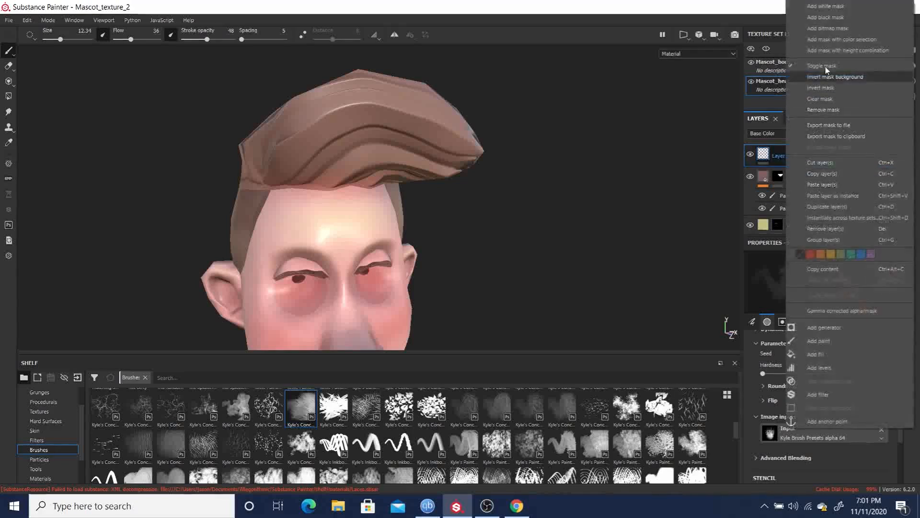
left_click(827, 17)
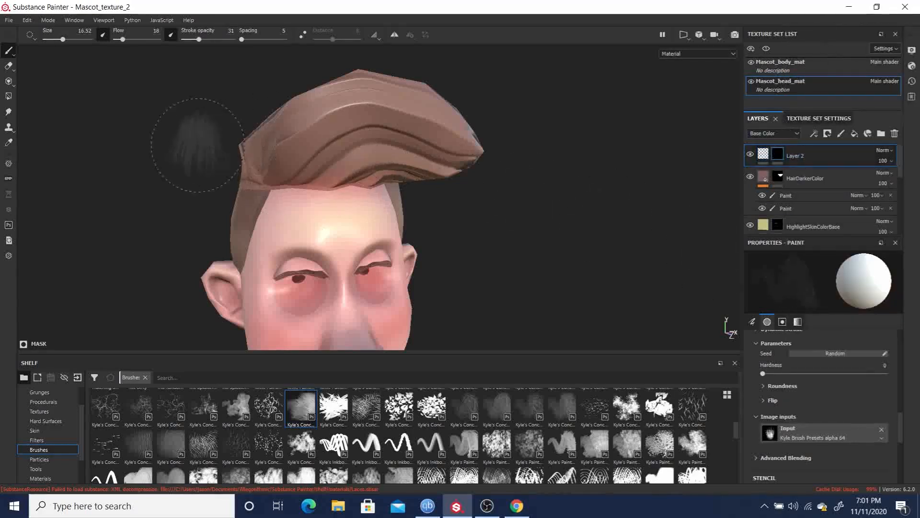
Step: Reveal the large top hair shell in Layer 2's mask using Polygon Fill in the 2D UV view
left_click(9, 96)
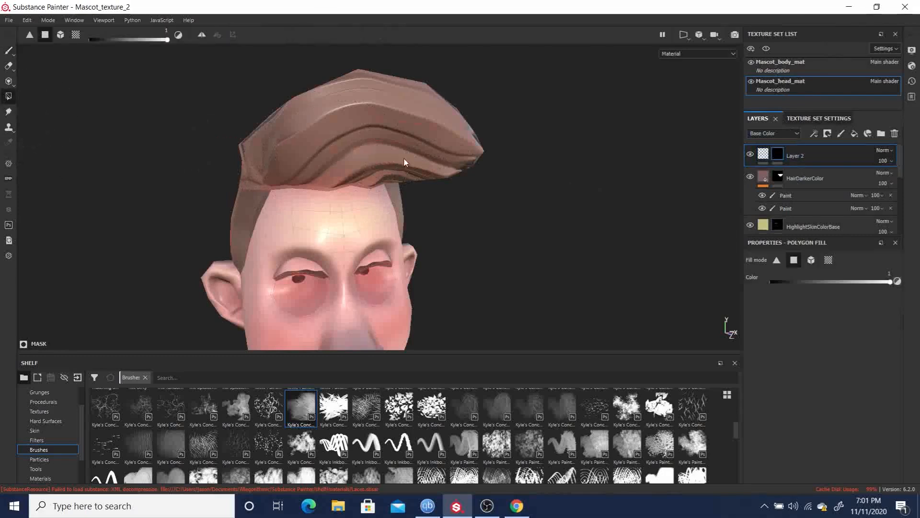
left_click(688, 34)
left_click(709, 77)
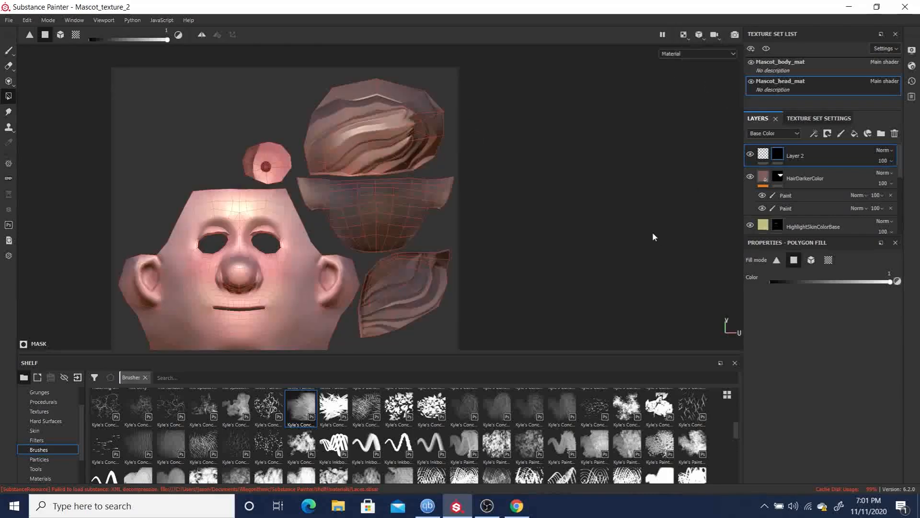
right_click_drag(378, 164, 711, 304, "alt")
middle_click_drag(396, 123, 474, 164, "alt")
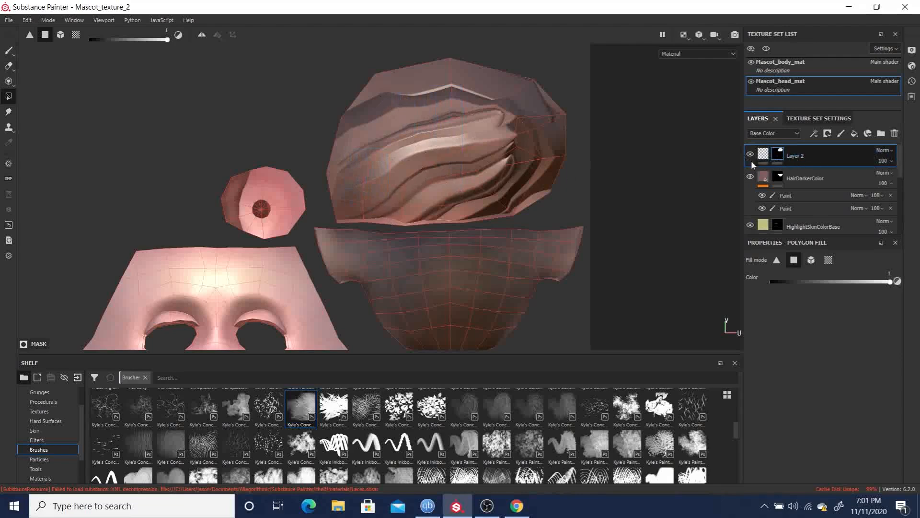
left_click_drag(307, 57, 580, 221)
Step: Polygon-fill the smaller leaf-shaped hair shell in Layer 2's mask, covering all of its faces
middle_click_drag(555, 220, 538, 104)
middle_click_drag(513, 202, 522, 95)
left_click_drag(594, 126, 514, 234)
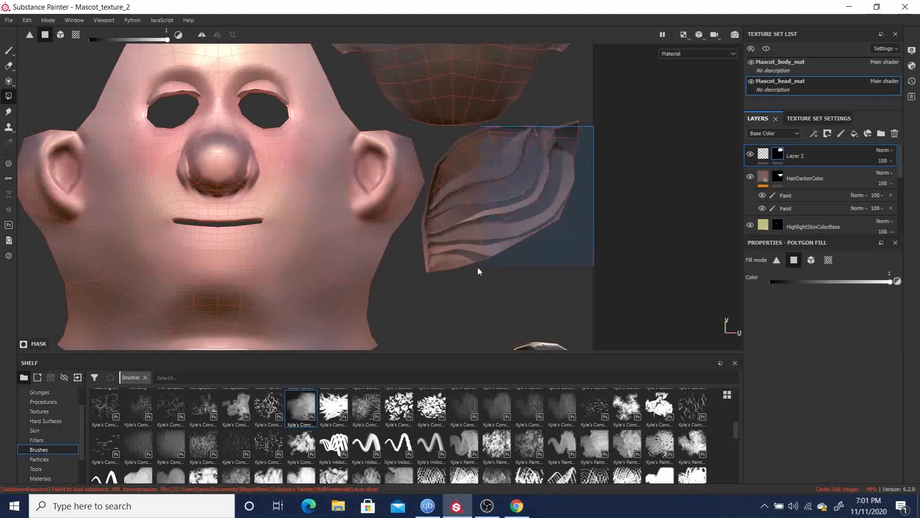
left_click_drag(474, 269, 473, 269)
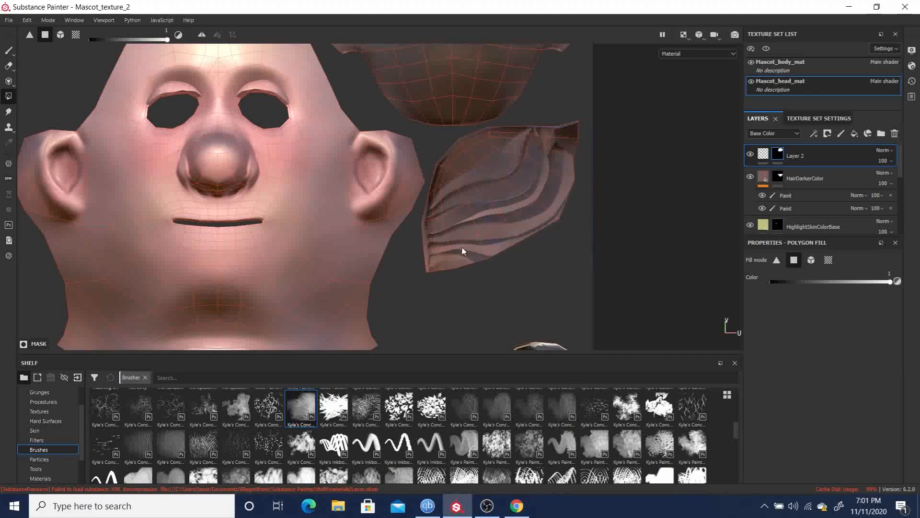
left_click_drag(430, 142, 569, 334)
left_click_drag(425, 224, 511, 230)
Step: Inspect the UV layout to check which hair shells Layer 2's mask covers
left_click(778, 155)
key("alt")
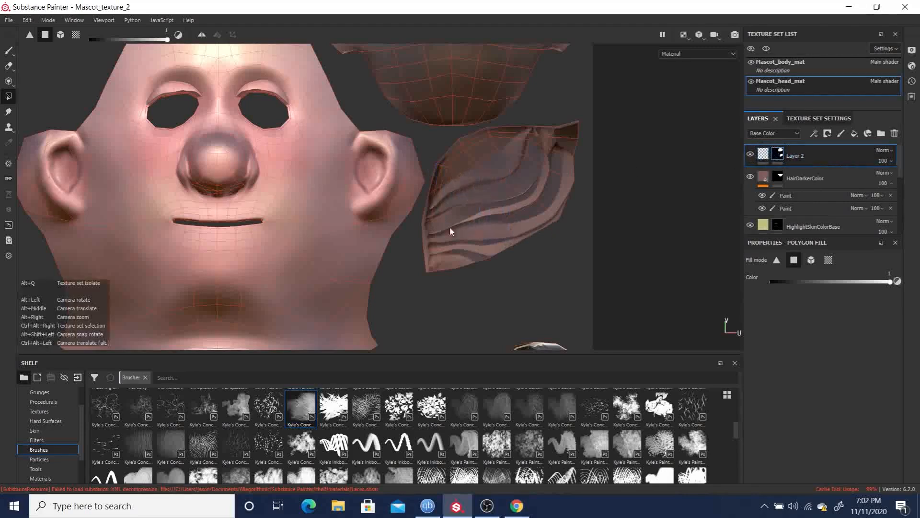
middle_click_drag(449, 232, 519, 233, "alt")
right_click_drag(511, 230, 548, 228, "alt")
middle_click_drag(547, 229, 503, 183, "alt")
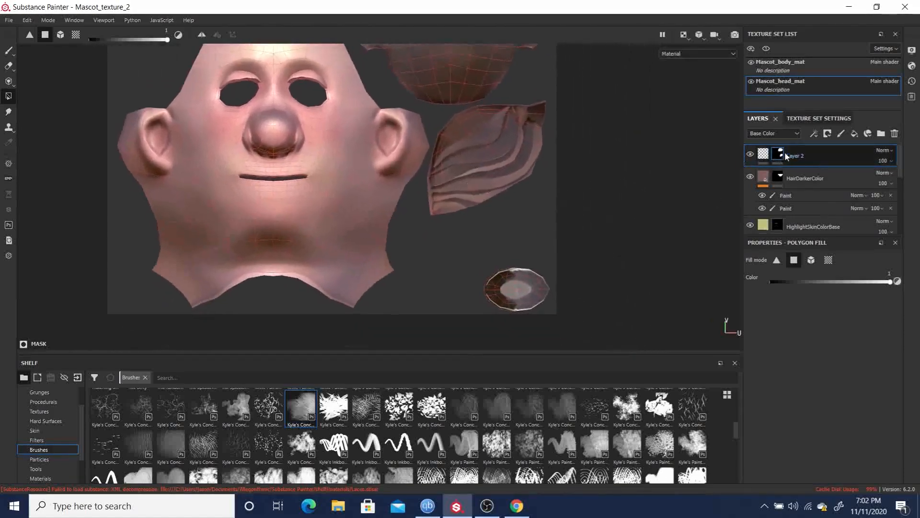
middle_click_drag(441, 175, 383, 207, "alt")
right_click_drag(647, 226, 547, 214, "alt")
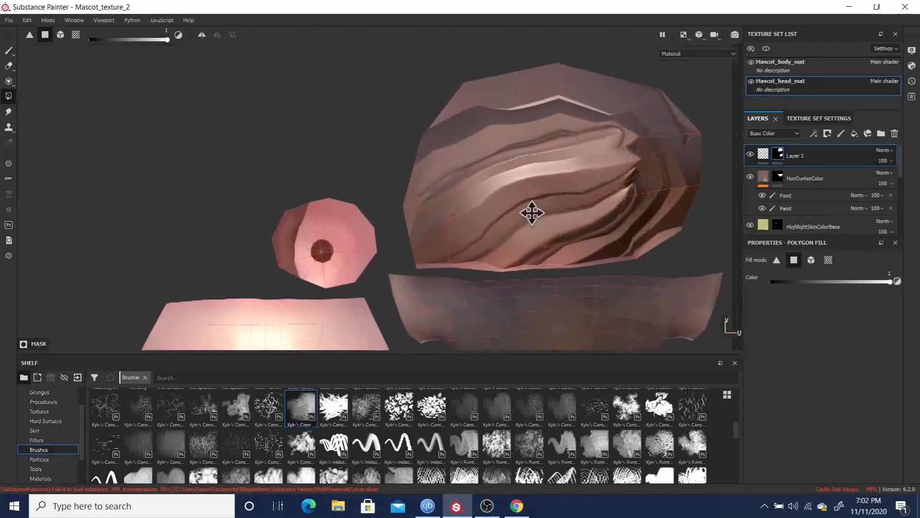
middle_click_drag(547, 215, 431, 200, "alt")
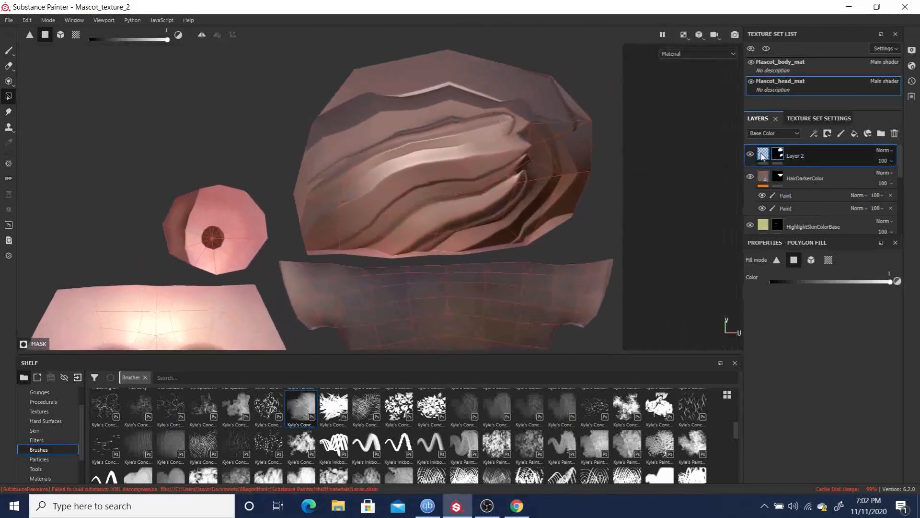
Step: Switch from the mask to Layer 2's paint content and examine the brush material's base color
left_click(764, 154)
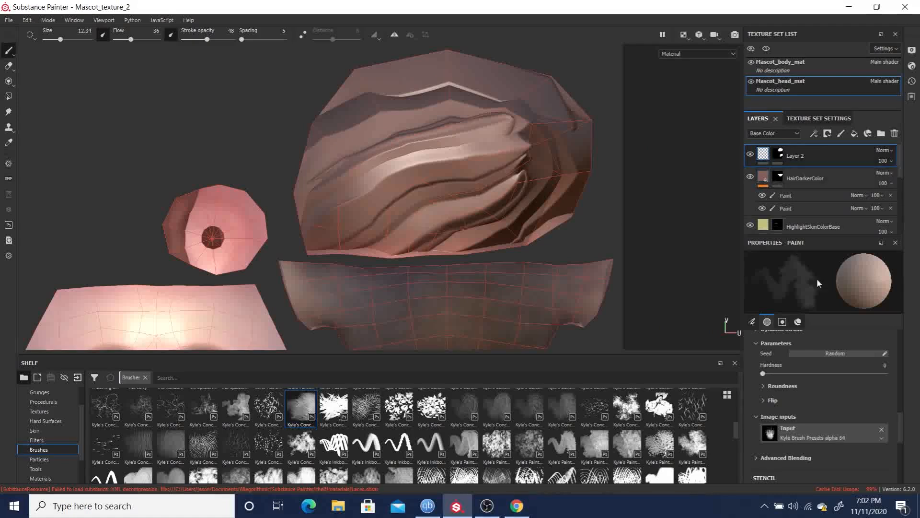
scroll(840, 410, "up", 6)
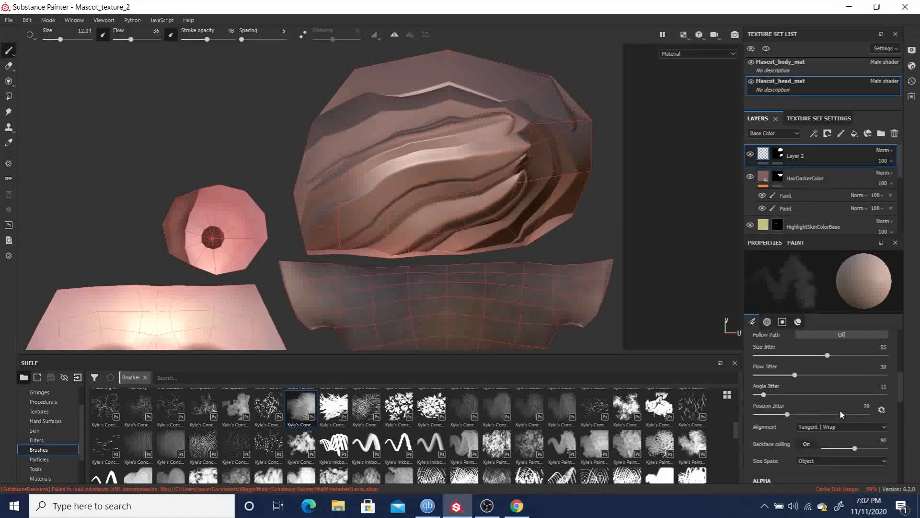
scroll(840, 410, "down", 10)
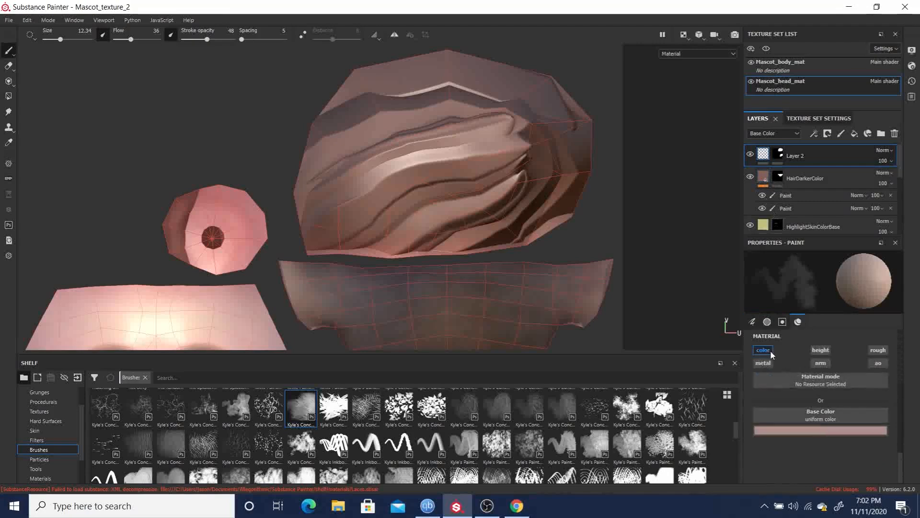
left_click(829, 430)
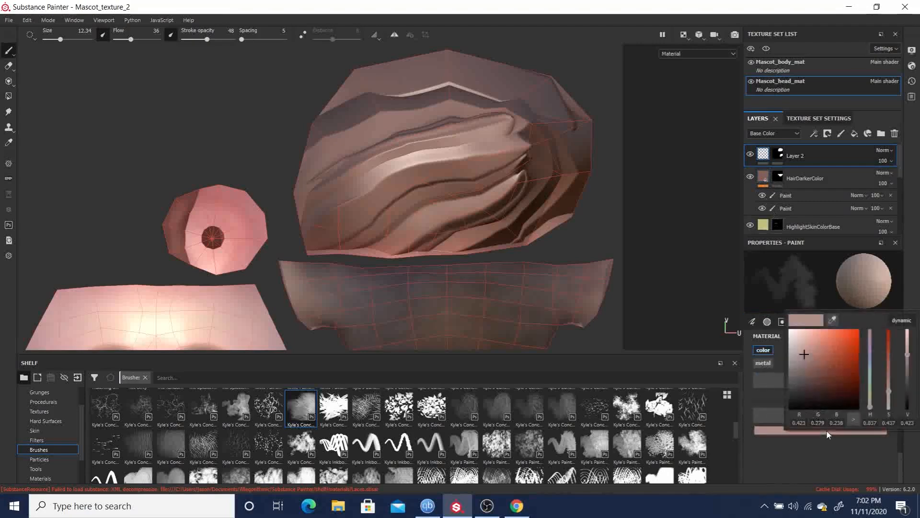
left_click(798, 158)
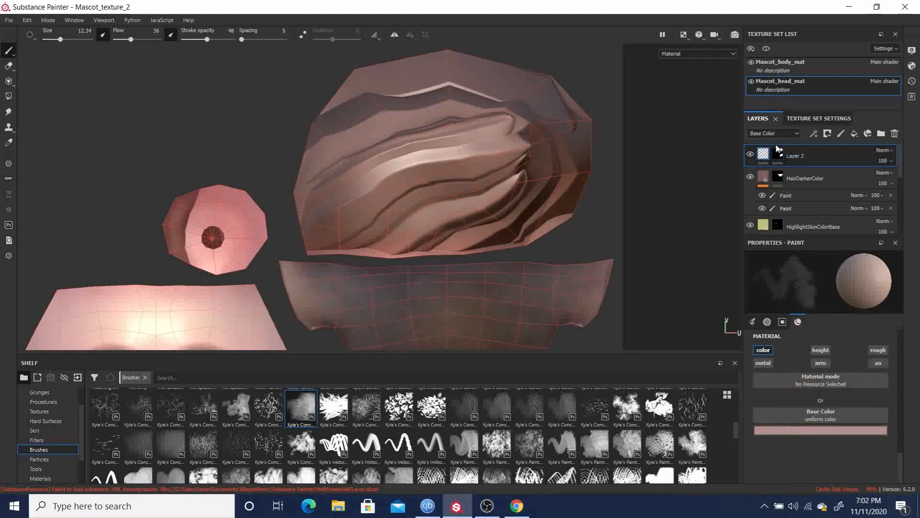
Step: Copy Layer 2 with its hair mask and paste the duplicate above it
right_click(798, 155)
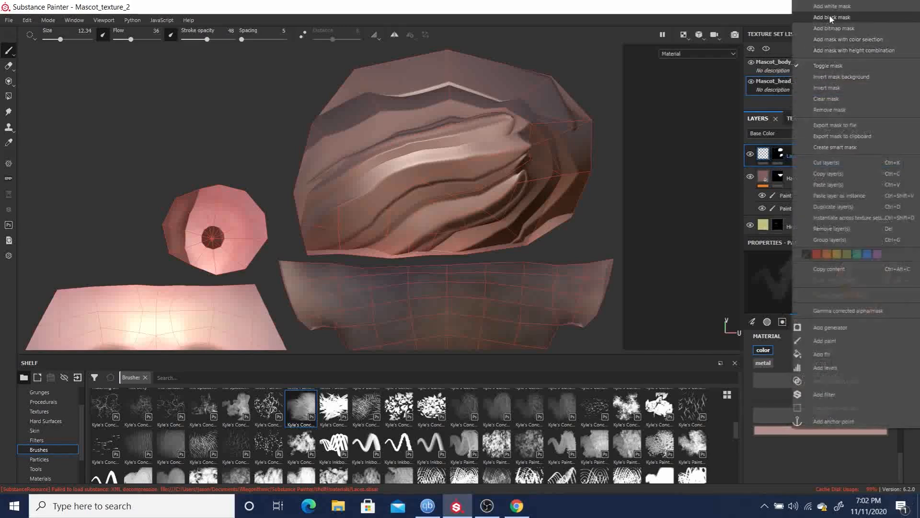
left_click(840, 171)
right_click(799, 155)
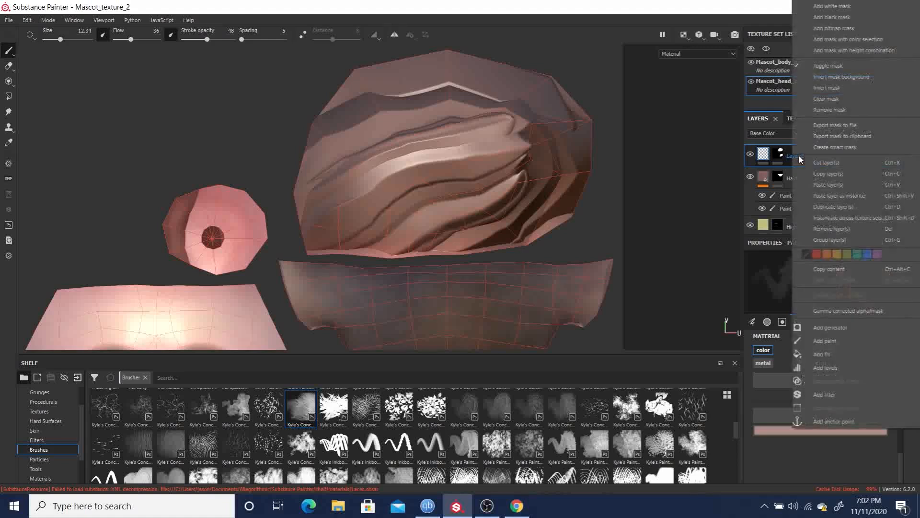
left_click(839, 185)
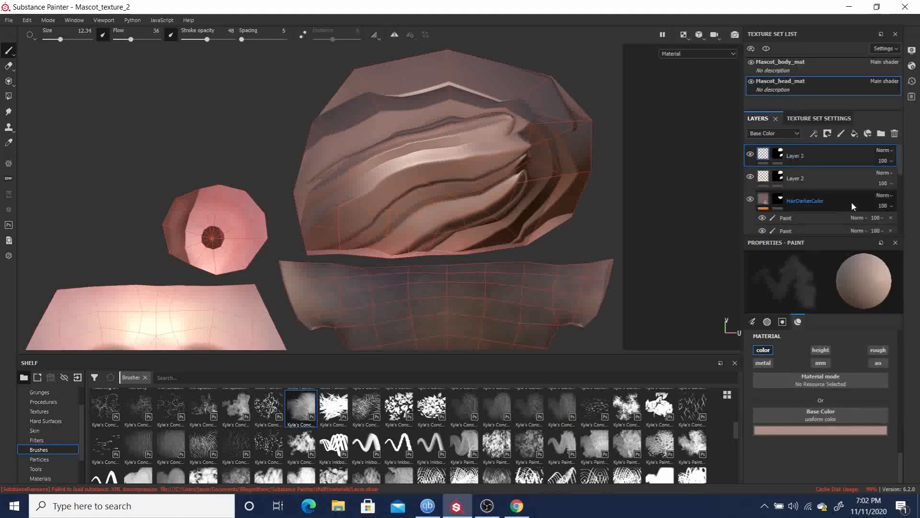
Step: Rename the upper copy of Layer 2 as HairHighlightColor
double_click(796, 156)
type("Hi")
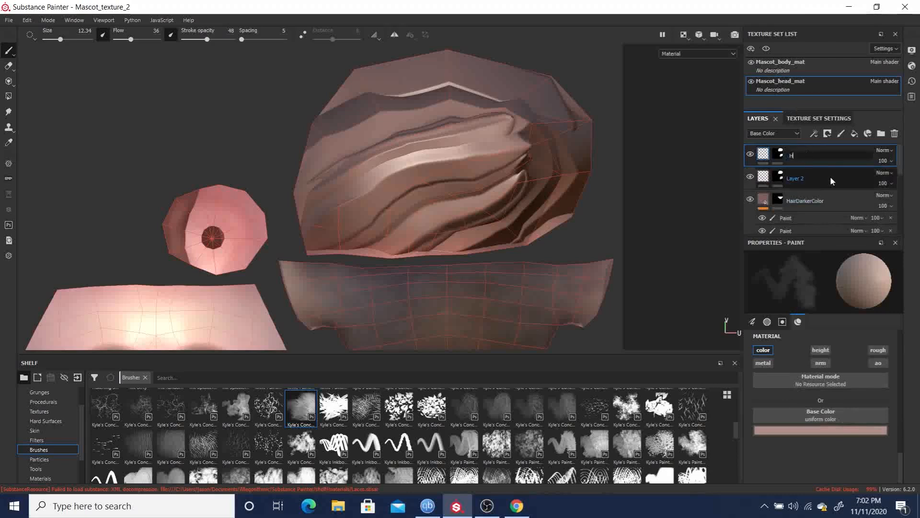
key("BackSpace")
key("BackSpace")
type("HairHighlightColor")
key("Return")
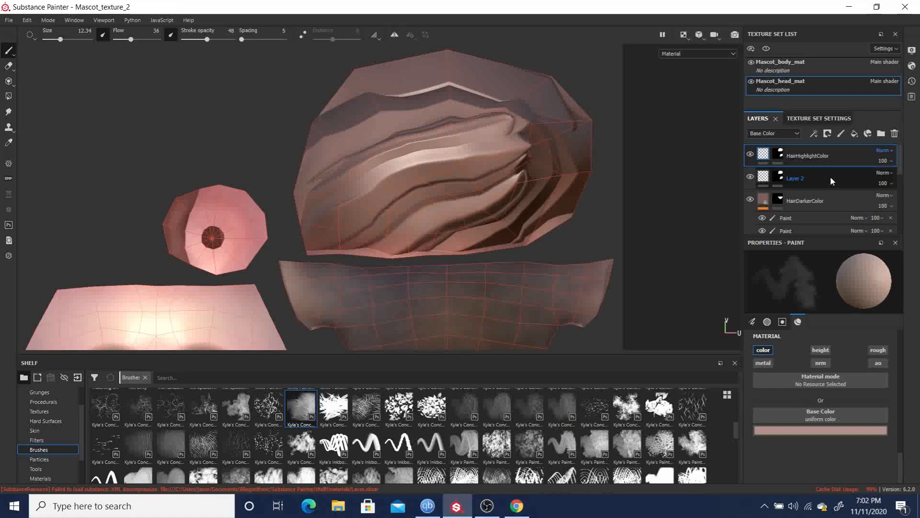
Step: Rename the remaining Layer 2 as HairDarkerColor
left_click(796, 179)
double_click(799, 180)
type("HairDarker")
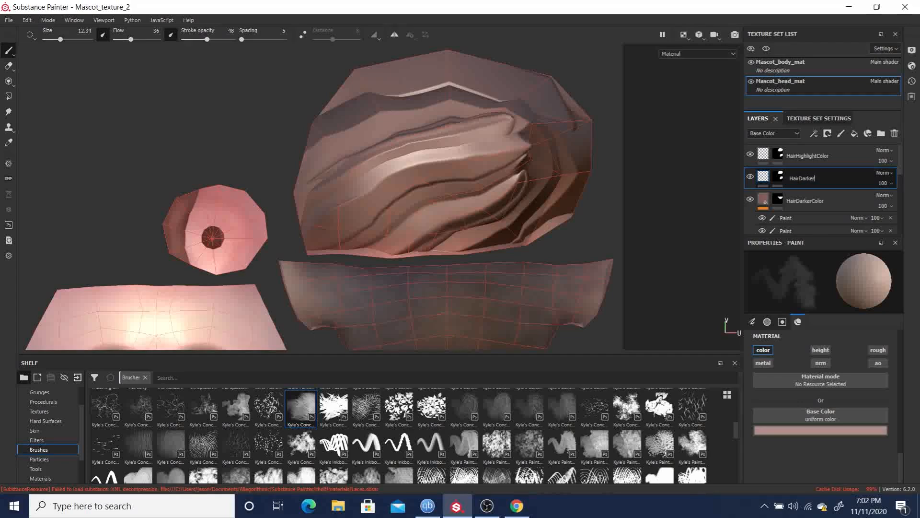
type("Color")
key("Return")
Step: Set the brush's base color to a dark brown and return the viewport to the 3D view only
left_click(806, 430)
left_click_drag(824, 372, 817, 386)
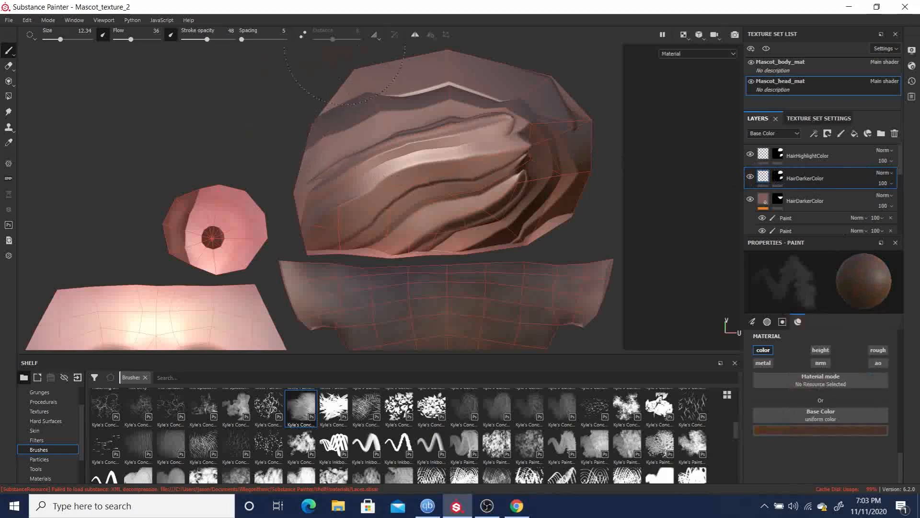
left_click(681, 35)
left_click(704, 59)
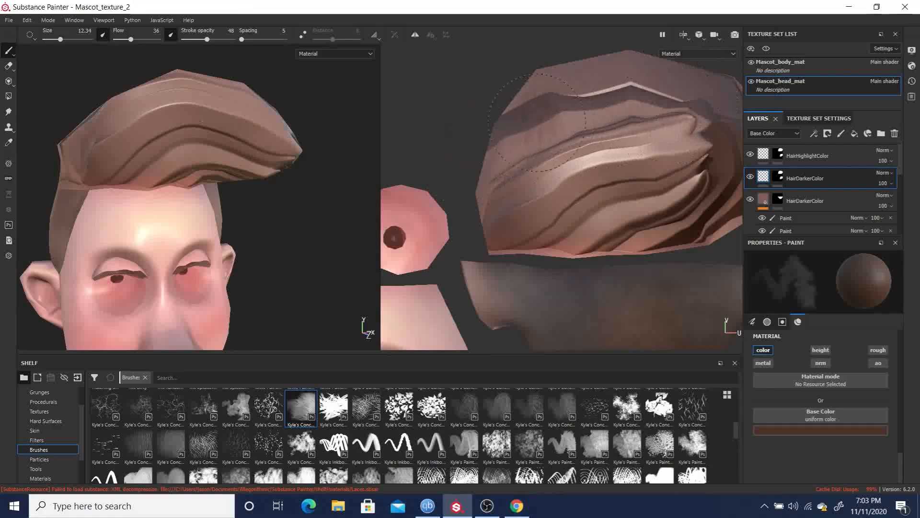
left_click(686, 35)
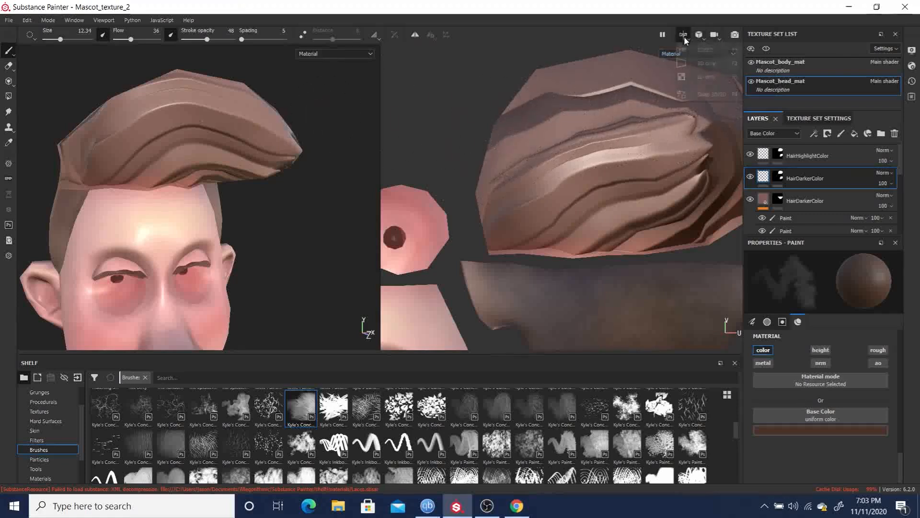
left_click(693, 65)
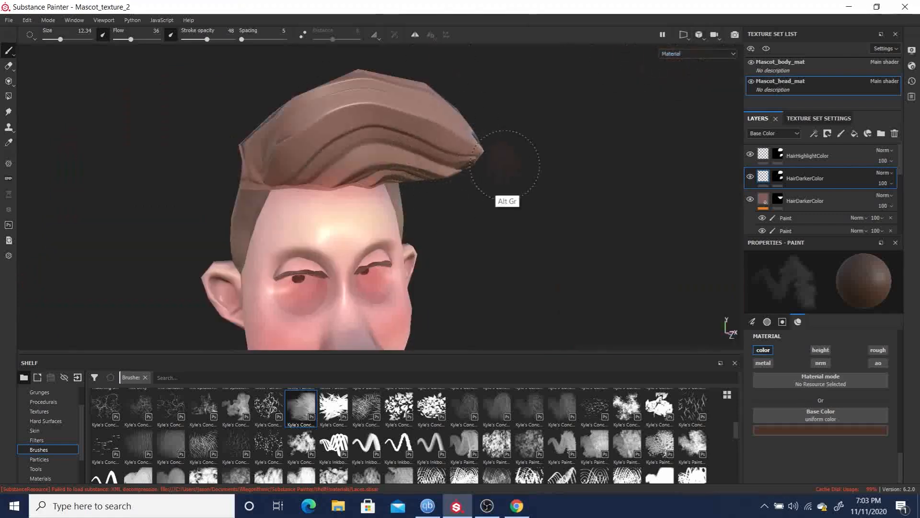
Step: Set the brush flow to 48, try a dark stroke on the front of the hair, and undo the stroke
left_click_drag(550, 185, 475, 172, "alt")
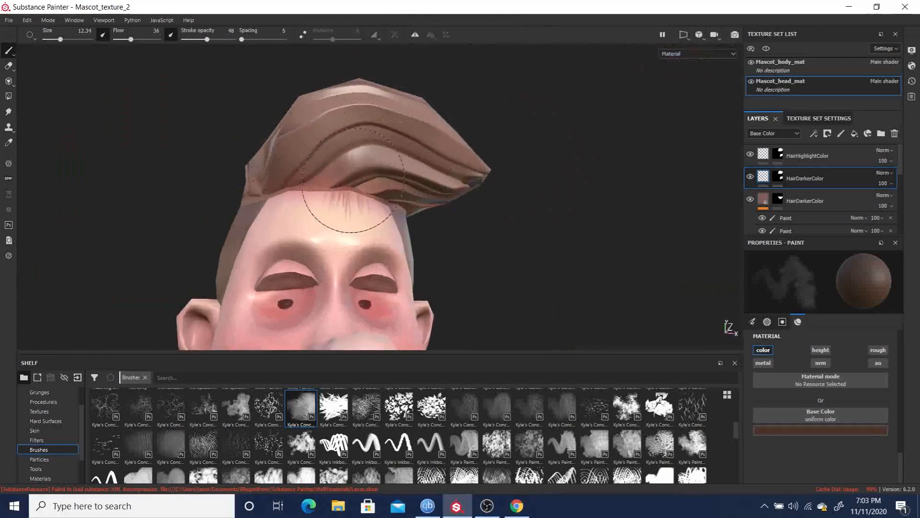
mouse_move(372, 164)
left_mouse_down("ctrl")
mouse_move(393, 180)
mouse_move(512, 190)
mouse_move(337, 168)
mouse_move(388, 189)
mouse_move(430, 253)
mouse_move(488, 247)
mouse_move(387, 188)
mouse_move(463, 182)
mouse_move(355, 186)
mouse_move(405, 202)
mouse_move(396, 153)
mouse_move(397, 199)
mouse_move(422, 232)
mouse_move(397, 154)
left_mouse_up("ctrl")
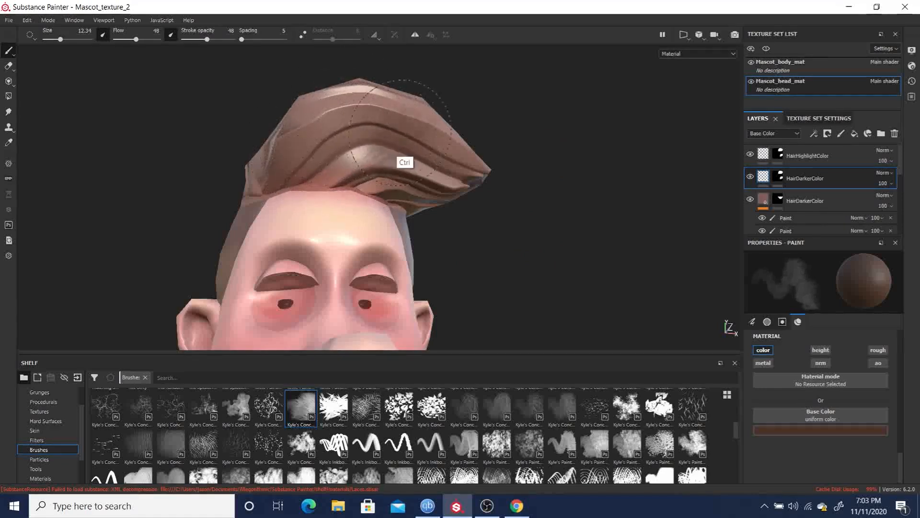
left_click_drag(316, 163, 339, 168)
key("ctrl+z")
Step: Reduce the brush size to 7.36 and paint dark brown shading into the front and underside of the quiff
key("bracketleft")
key("bracketleft")
key("bracketleft")
key("bracketleft")
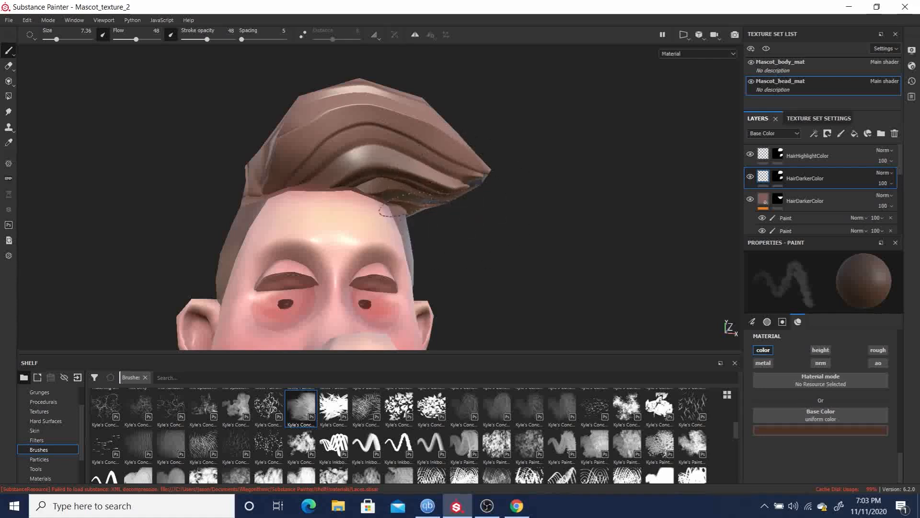
mouse_move(641, 215)
left_mouse_down("alt")
mouse_move(600, 227)
mouse_move(317, 198)
left_mouse_up("alt")
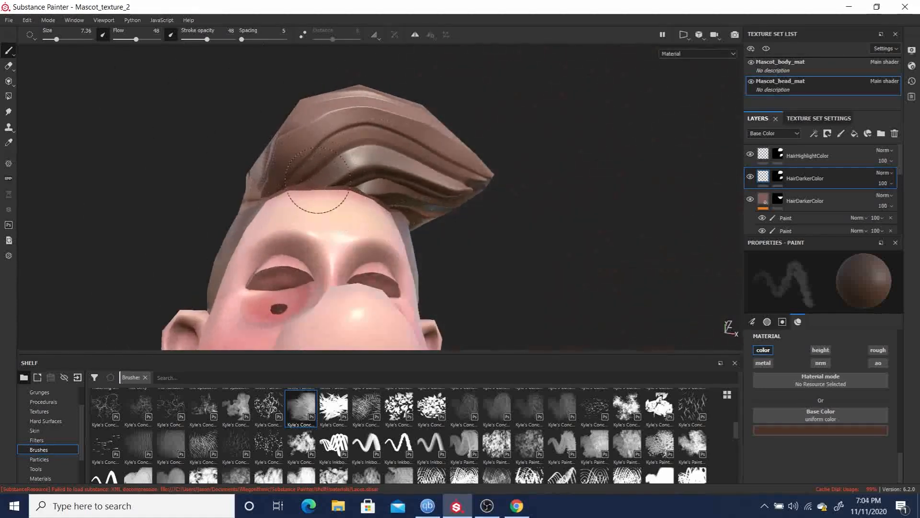
mouse_move(480, 173)
left_mouse_down("alt")
mouse_move(487, 166)
mouse_move(136, 128)
mouse_move(652, 169)
mouse_move(521, 135)
mouse_move(496, 189)
left_mouse_up("alt")
Step: Darken the underside of the hair above the temple and ear, adjusting the brush flow to 44
left_click_drag(581, 176, 441, 146, "alt")
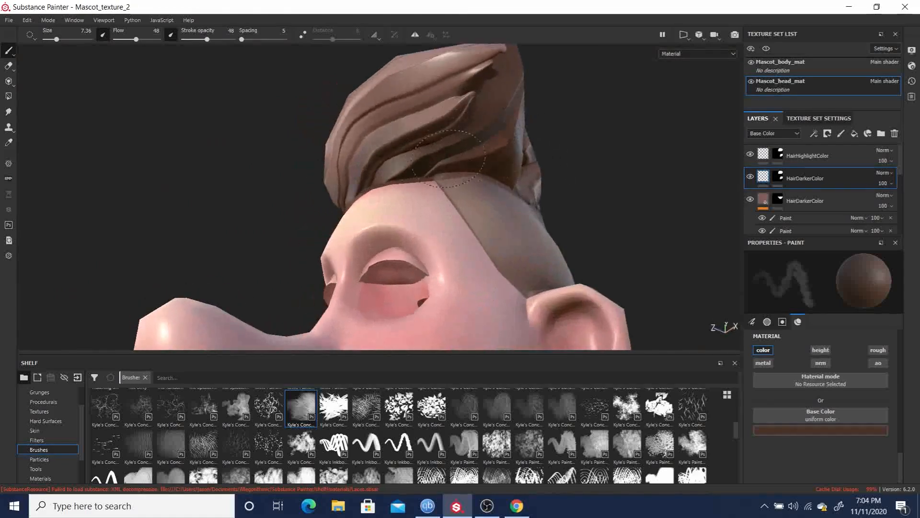
left_click_drag(622, 150, 438, 177, "alt")
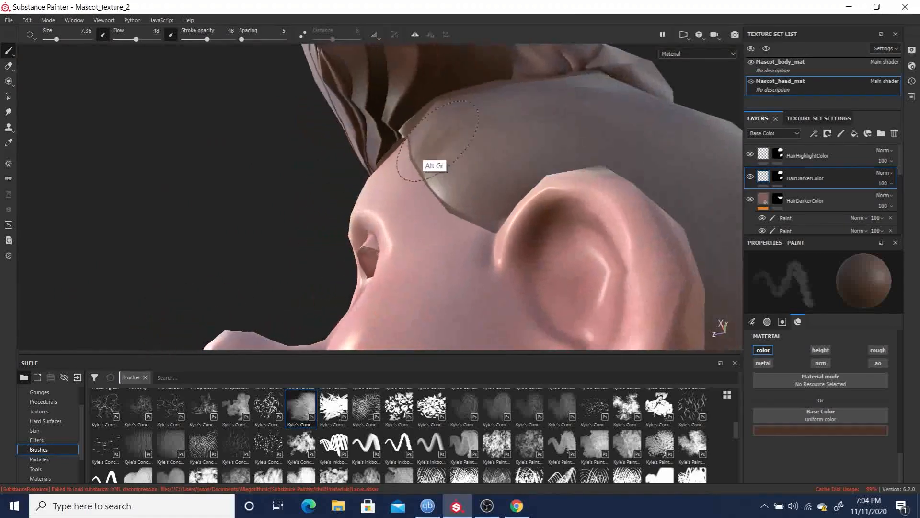
left_click_drag(191, 157, 205, 177, "alt")
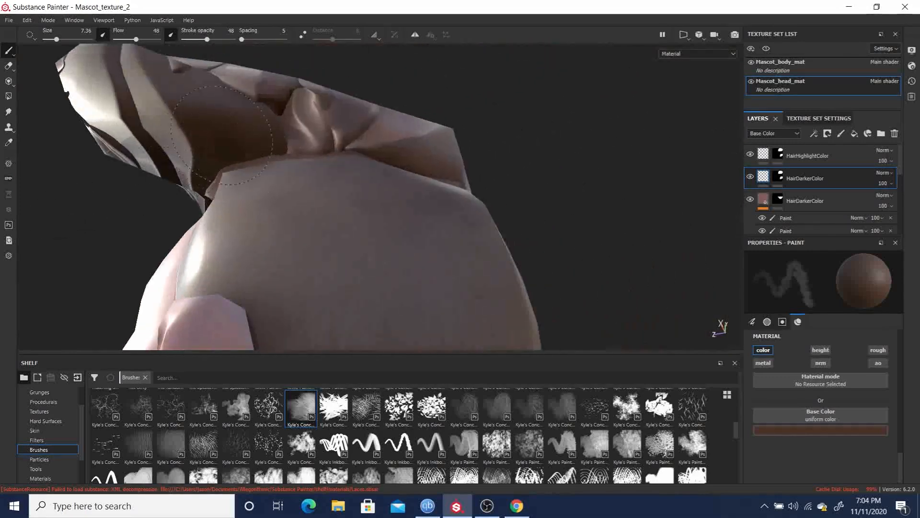
mouse_move(242, 150)
left_mouse_down("ctrl")
mouse_move(212, 139)
mouse_move(263, 140)
mouse_move(220, 135)
mouse_move(302, 126)
mouse_move(376, 165)
left_mouse_up("ctrl")
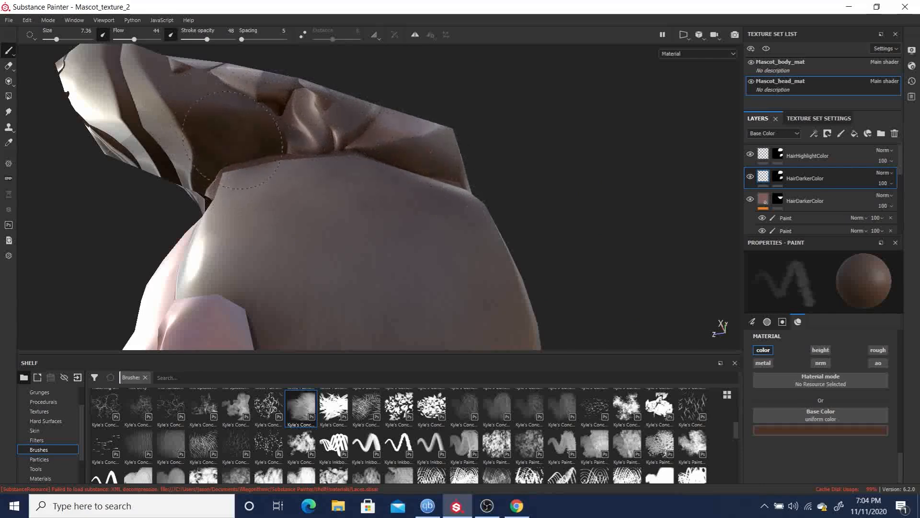
Step: Paint dark brown shading across the lower back of the hair, just above the shaved area
left_click_drag(623, 124, 331, 199, "alt")
middle_click_drag(331, 198, 488, 154, "alt")
left_click_drag(561, 160, 355, 192, "alt")
middle_click_drag(355, 191, 496, 114, "alt")
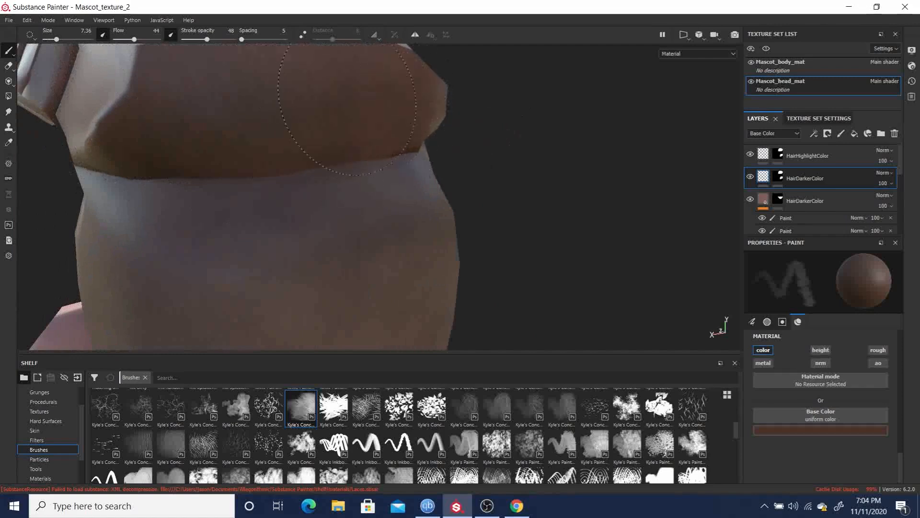
mouse_move(626, 154)
left_mouse_down("alt")
mouse_move(598, 205)
mouse_move(548, 149)
left_mouse_up("alt")
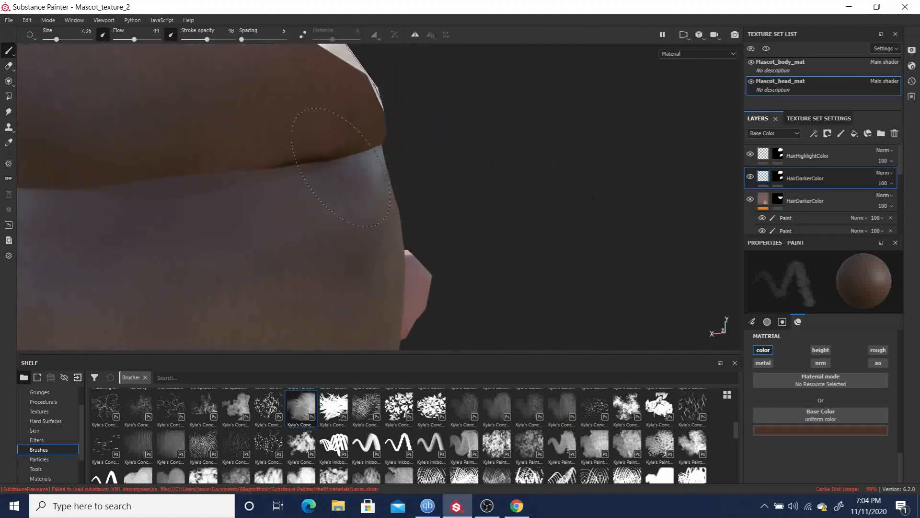
mouse_move(562, 155)
left_mouse_down("alt")
mouse_move(668, 211)
mouse_move(509, 199)
mouse_move(401, 246)
mouse_move(524, 250)
mouse_move(576, 218)
mouse_move(458, 191)
left_mouse_up("alt")
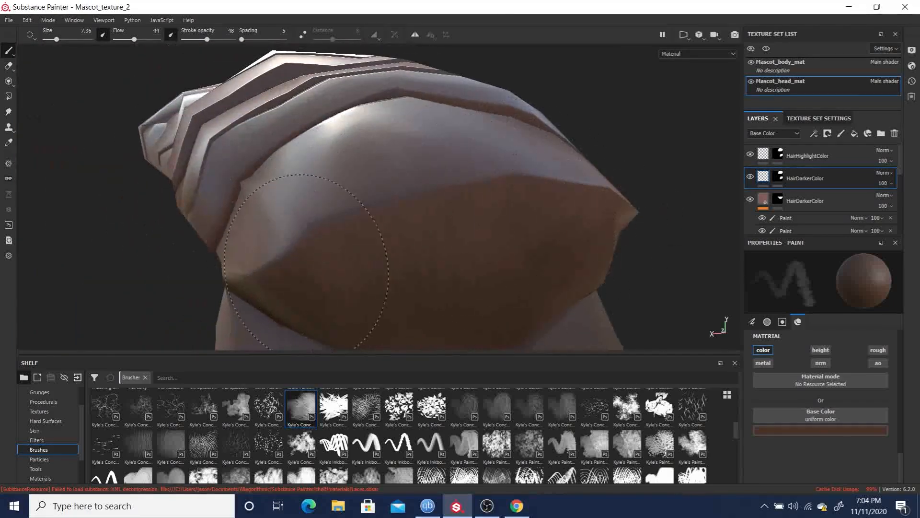
mouse_move(654, 119)
middle_mouse_down("alt")
mouse_move(446, 101)
mouse_move(303, 168)
middle_mouse_up("alt")
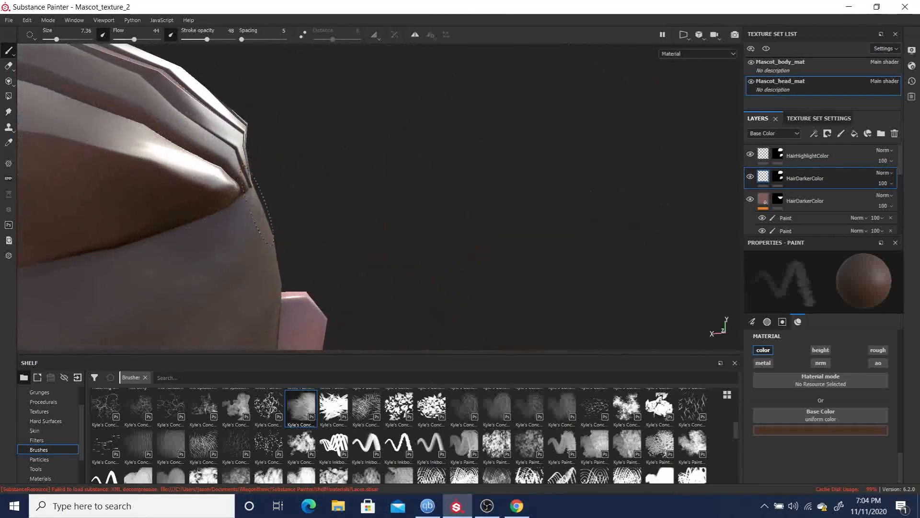
Step: Set the brush flow to 45 and darken the grooves and roots of the strands on the opposite side
middle_click_drag(520, 142, 412, 177, "alt")
middle_click_drag(639, 124, 700, 63, "alt")
left_click_drag(559, 149, 384, 150, "alt")
middle_click_drag(573, 171, 598, 171, "alt")
mouse_move(598, 171)
left_mouse_down("alt")
mouse_move(642, 145)
mouse_move(499, 128)
left_mouse_up("alt")
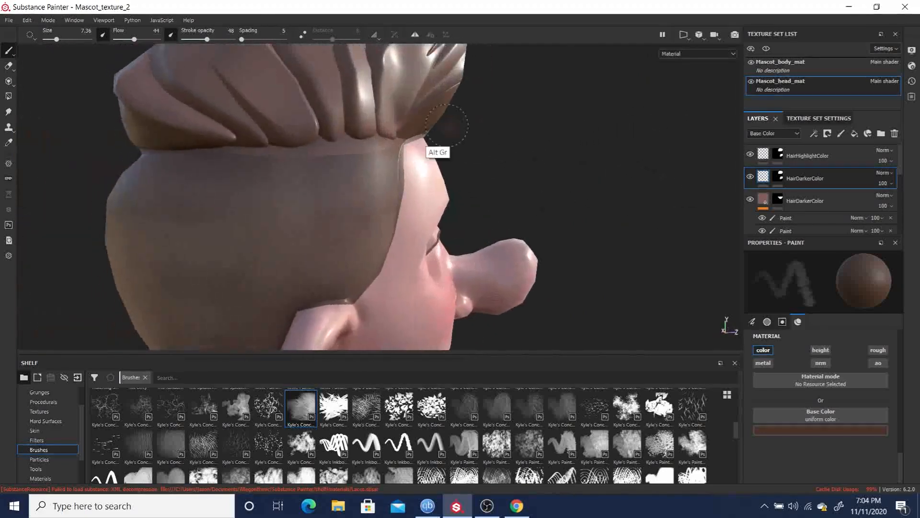
key("ctrl")
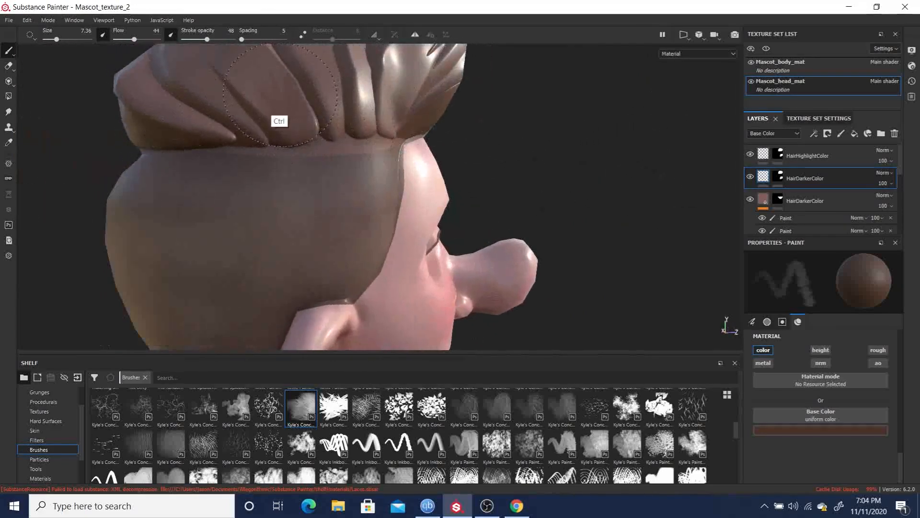
mouse_move(280, 95)
left_mouse_down("ctrl")
mouse_move(223, 123)
mouse_move(298, 109)
left_mouse_up("ctrl")
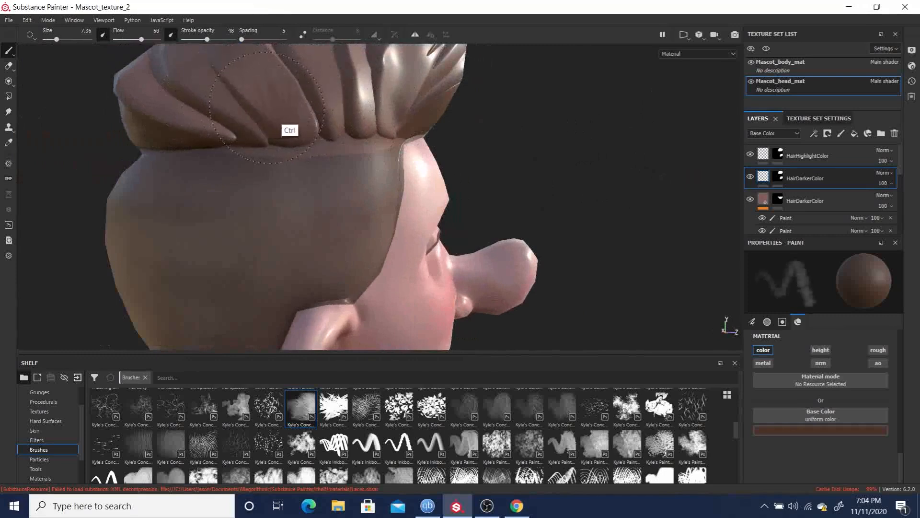
mouse_move(294, 112)
left_mouse_down("ctrl")
mouse_move(261, 113)
mouse_move(296, 109)
left_mouse_up("ctrl")
key("ctrl")
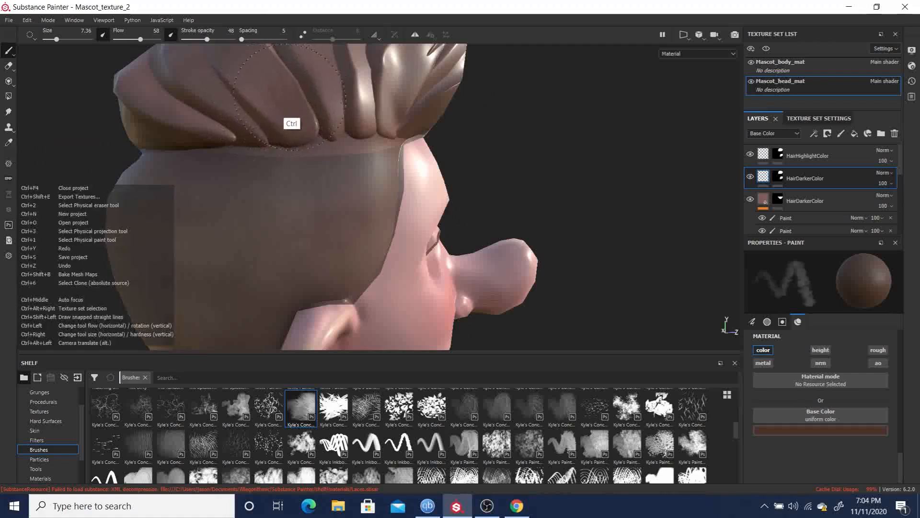
left_click_drag(356, 122, 278, 123, "ctrl")
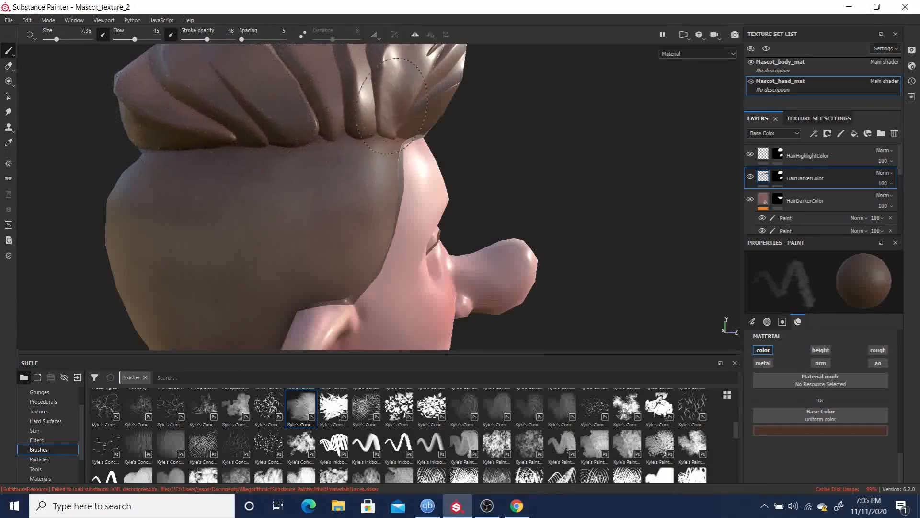
Step: Extend the dark shading along the side locks from the back of the head to the front hairline
mouse_move(627, 46)
left_mouse_down("alt")
mouse_move(617, 117)
mouse_move(520, 128)
left_mouse_up("alt")
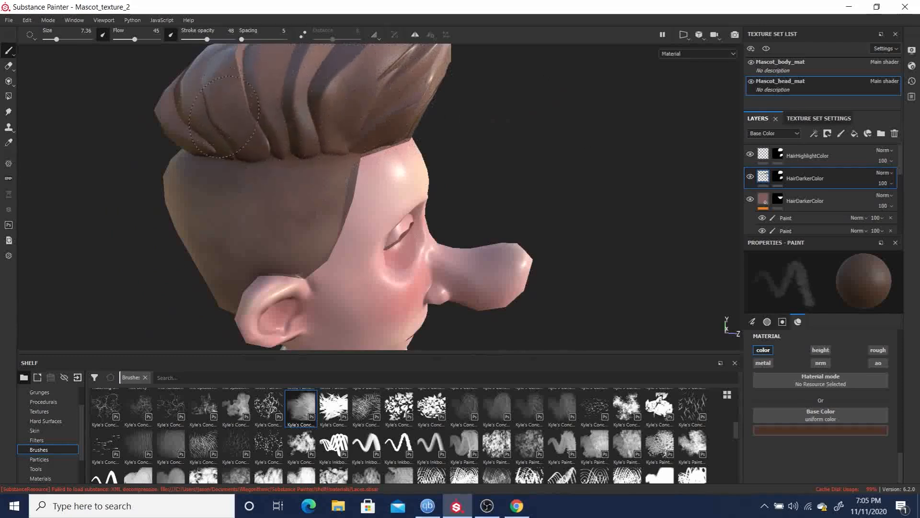
left_click_drag(527, 101, 600, 110, "alt")
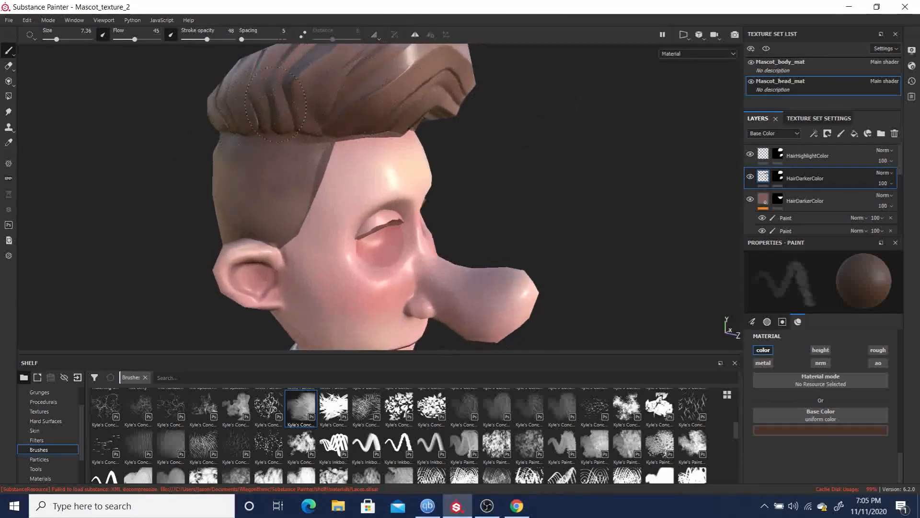
mouse_move(551, 166)
left_mouse_down("alt")
mouse_move(534, 191)
mouse_move(401, 175)
left_mouse_up("alt")
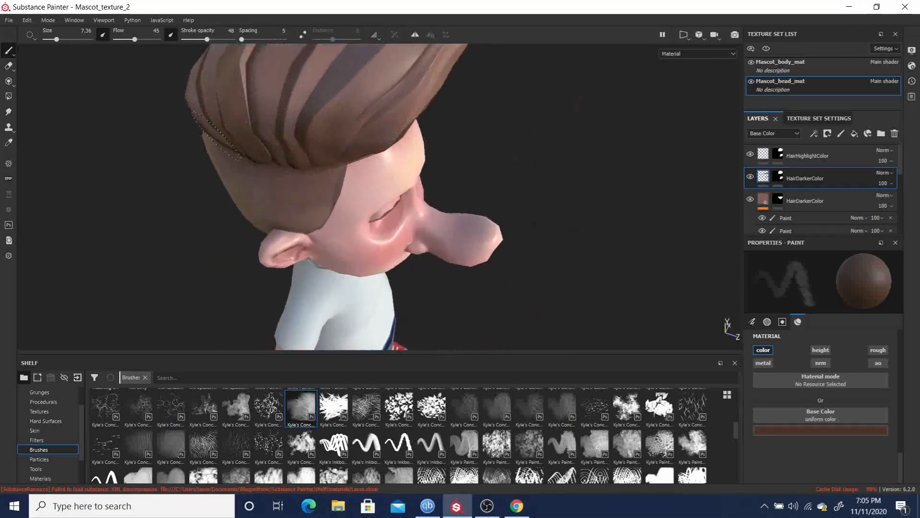
mouse_move(565, 96)
left_mouse_down("alt")
mouse_move(639, 140)
mouse_move(610, 127)
mouse_move(467, 129)
left_mouse_up("alt")
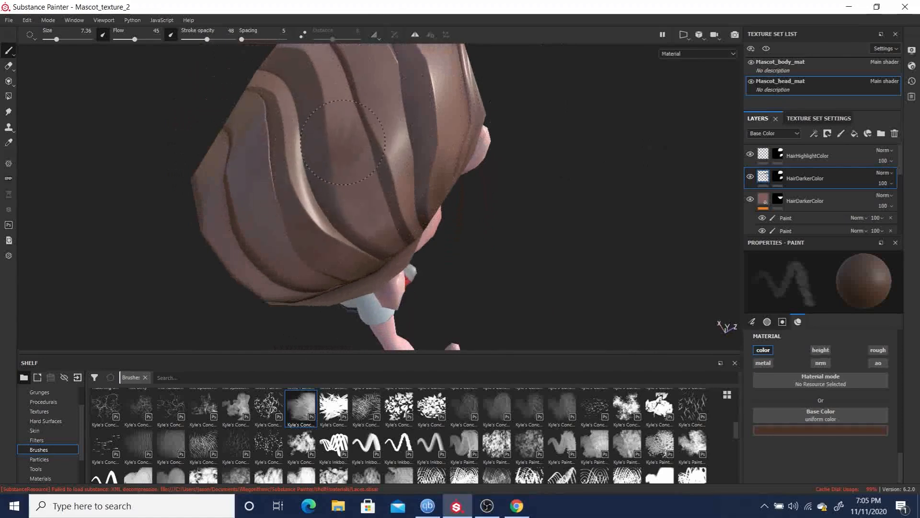
Step: Set the brush flow to 38 and shade the middle strands on top of the hair with dark strokes
key("ctrl")
mouse_move(385, 106)
right_mouse_down("ctrl")
mouse_move(420, 153)
mouse_move(408, 154)
right_mouse_up("ctrl")
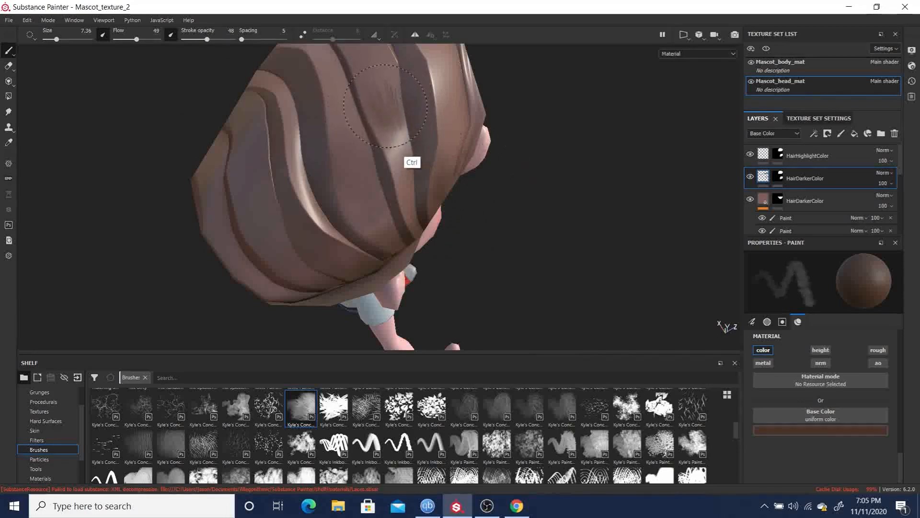
left_click_drag(365, 121, 380, 101)
mouse_move(380, 101)
left_mouse_down("ctrl")
mouse_move(445, 91)
mouse_move(346, 97)
left_mouse_up("ctrl")
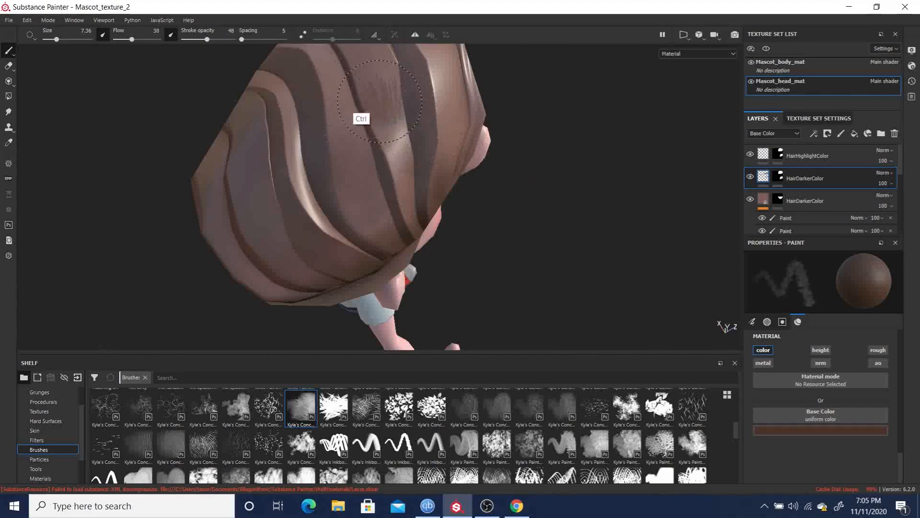
left_click_drag(385, 146, 377, 78)
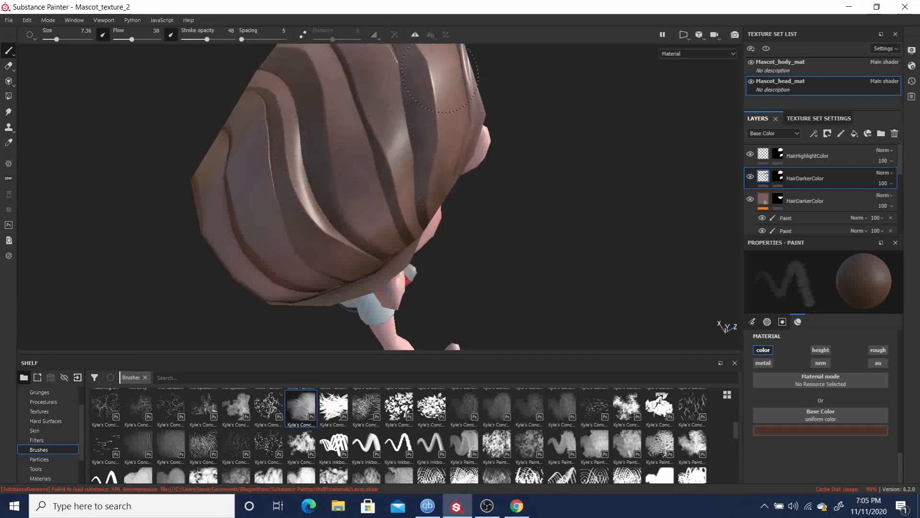
Step: Set the brush flow to 40 and darken the edges and creases of the top strands toward the front
mouse_move(536, 203)
left_mouse_down("alt")
mouse_move(561, 211)
mouse_move(527, 199)
left_mouse_up("alt")
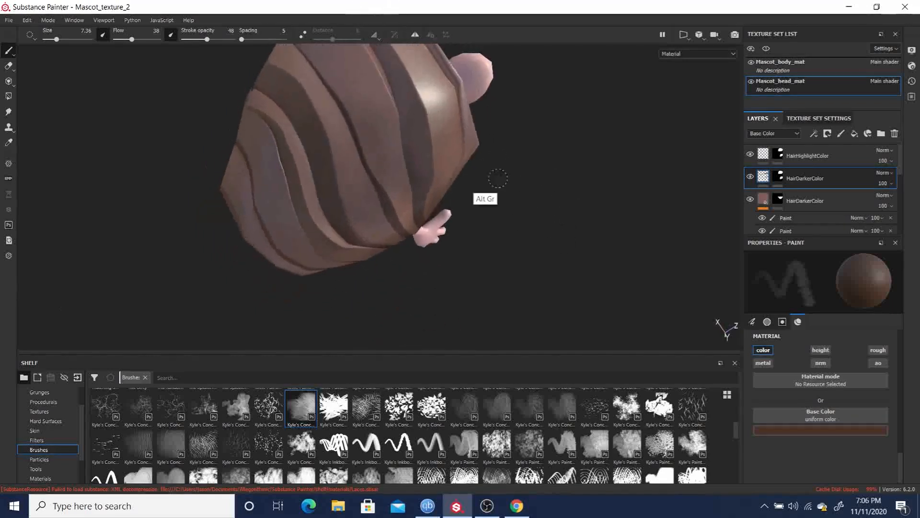
mouse_move(477, 212)
left_mouse_down("alt")
mouse_move(579, 234)
mouse_move(433, 182)
left_mouse_up("alt")
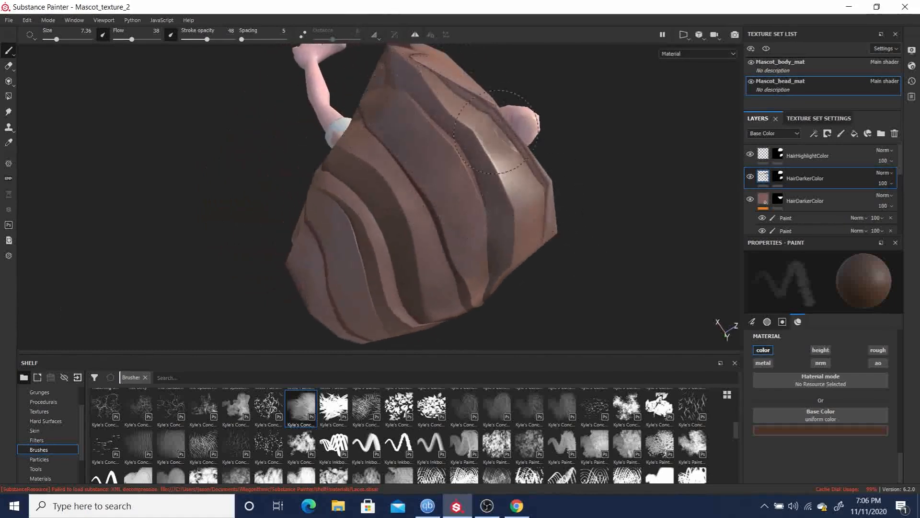
mouse_move(428, 161)
left_mouse_down("ctrl")
mouse_move(416, 162)
mouse_move(417, 180)
mouse_move(424, 140)
mouse_move(458, 181)
mouse_move(443, 153)
mouse_move(403, 136)
left_mouse_up("ctrl")
mouse_move(458, 151)
left_mouse_down("ctrl")
mouse_move(481, 144)
mouse_move(422, 170)
mouse_move(494, 136)
left_mouse_up("ctrl")
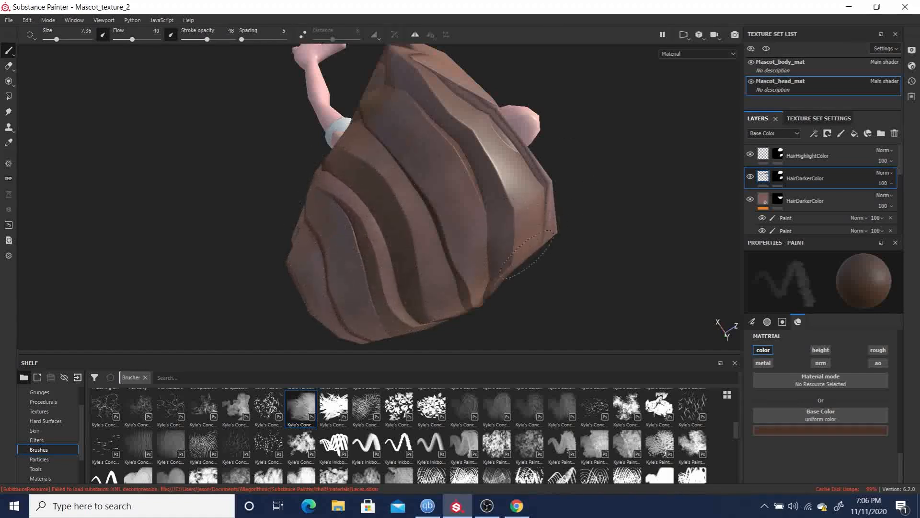
Step: Try heavier dark strokes along the side and front locks with the brush flow raised to 98
left_click_drag(691, 201, 232, 152, "alt")
mouse_move(330, 257)
left_mouse_down("alt")
mouse_move(514, 216)
mouse_move(691, 206)
mouse_move(560, 140)
left_mouse_up("alt")
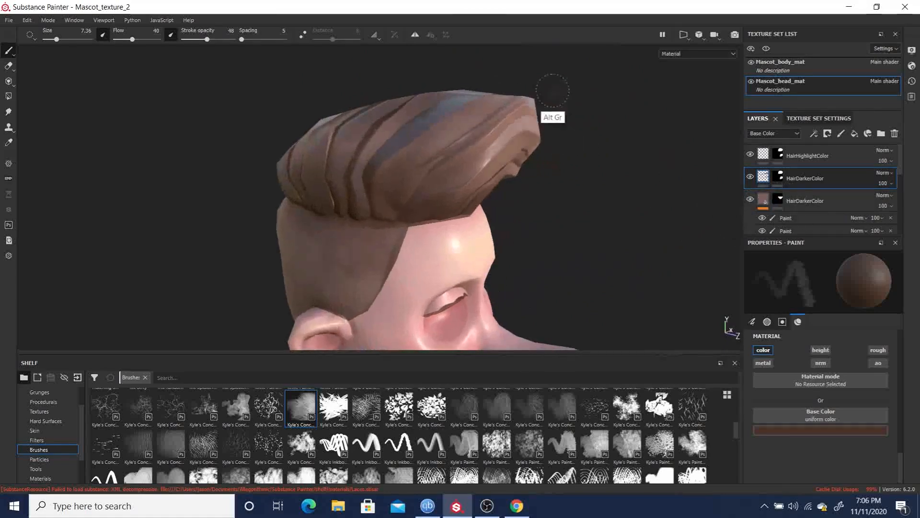
left_click_drag(629, 153, 485, 181, "alt")
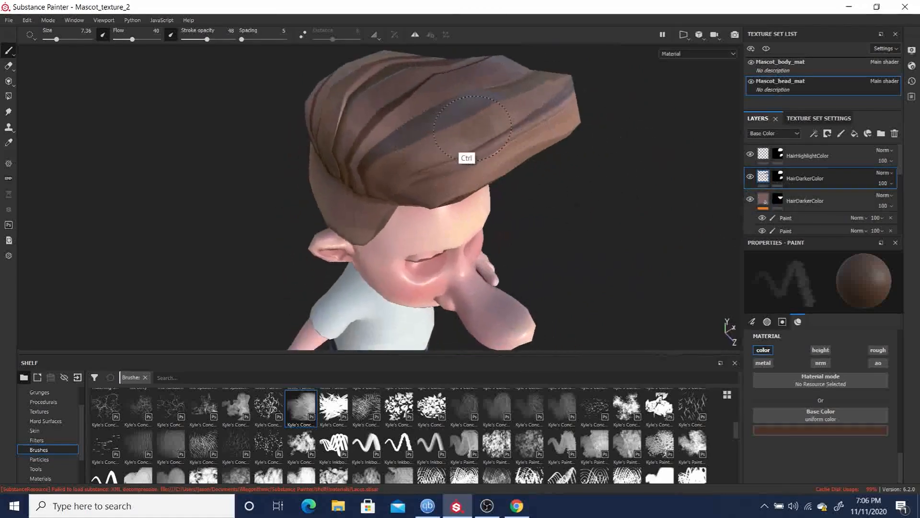
mouse_move(445, 136)
left_mouse_down("ctrl")
mouse_move(623, 56)
mouse_move(467, 121)
mouse_move(518, 96)
left_mouse_up("ctrl")
mouse_move(464, 128)
left_mouse_down("ctrl")
mouse_move(534, 96)
mouse_move(625, 98)
left_mouse_up("ctrl")
left_click_drag(486, 105, 542, 146, "ctrl")
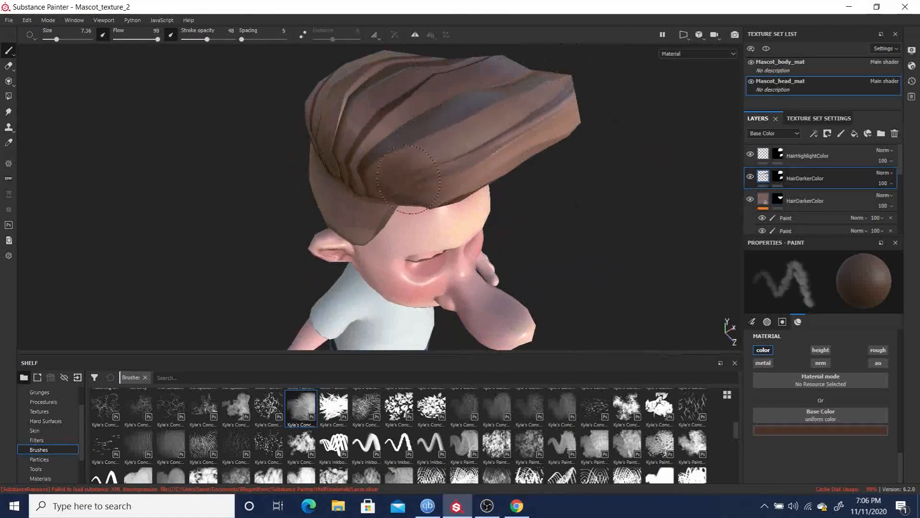
left_click_drag(430, 166, 536, 117)
mouse_move(424, 182)
left_mouse_down()
mouse_move(537, 122)
mouse_move(533, 135)
left_mouse_up()
left_click_drag(635, 155, 520, 98, "alt")
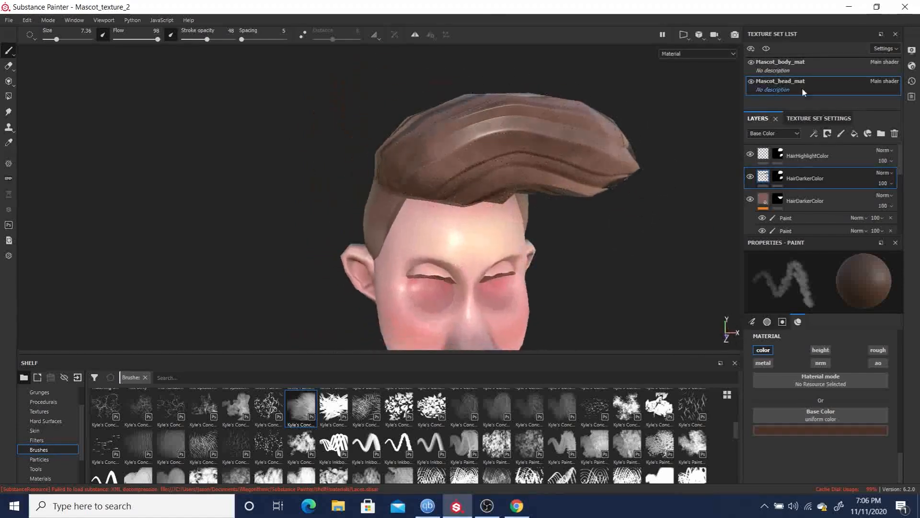
Step: Undo the recent heavy dark strokes on the front locks
key("ctrl+z")
key("ctrl+z")
key("ctrl+z")
key("ctrl+z")
key("ctrl+z")
key("ctrl+z")
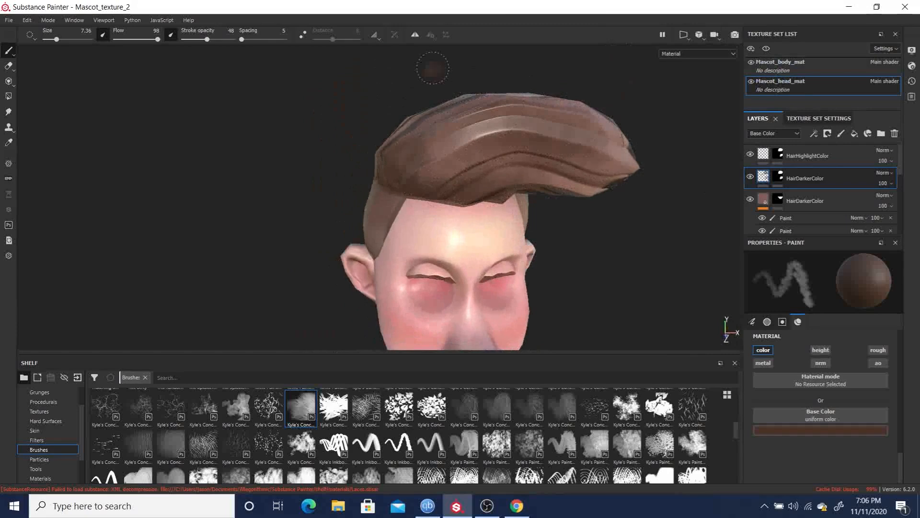
key("ctrl+z")
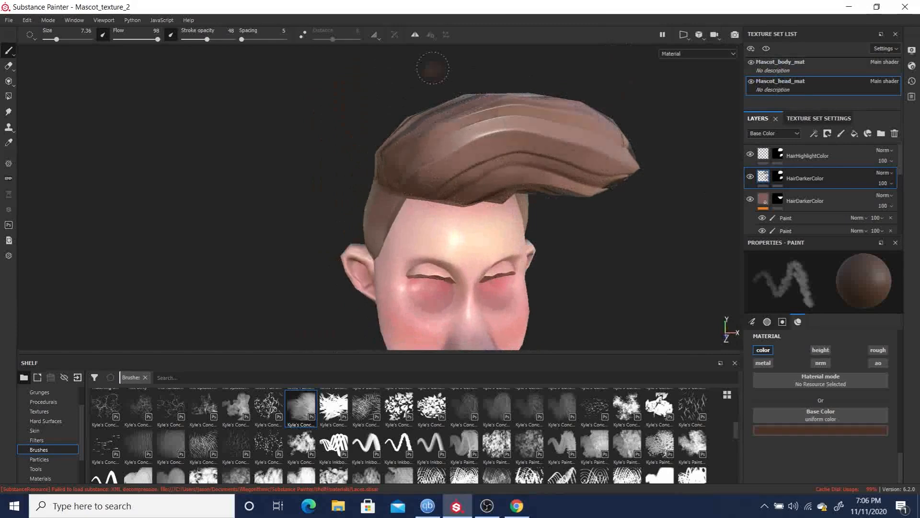
key("ctrl+z")
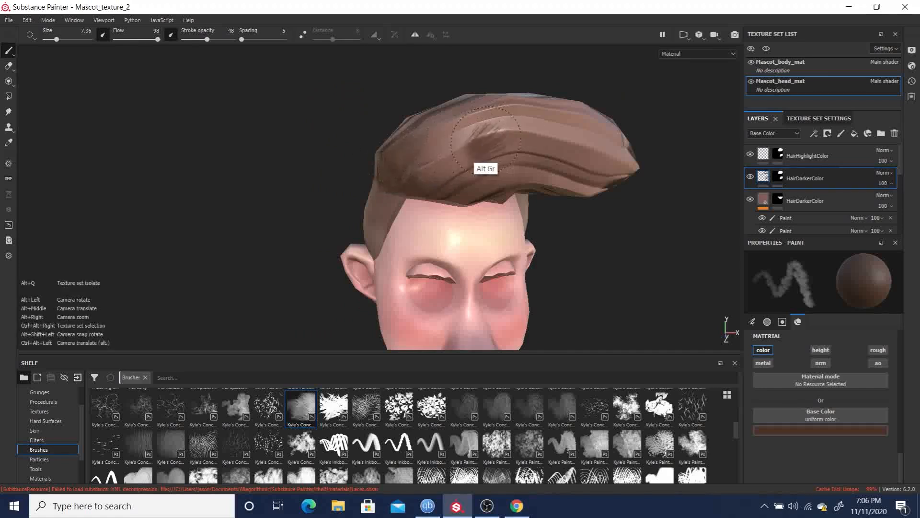
Step: Lower the brush flow to 49 and paint softer dark shading along the front locks to the quiff's tip
left_click_drag(477, 138, 362, 138, "ctrl")
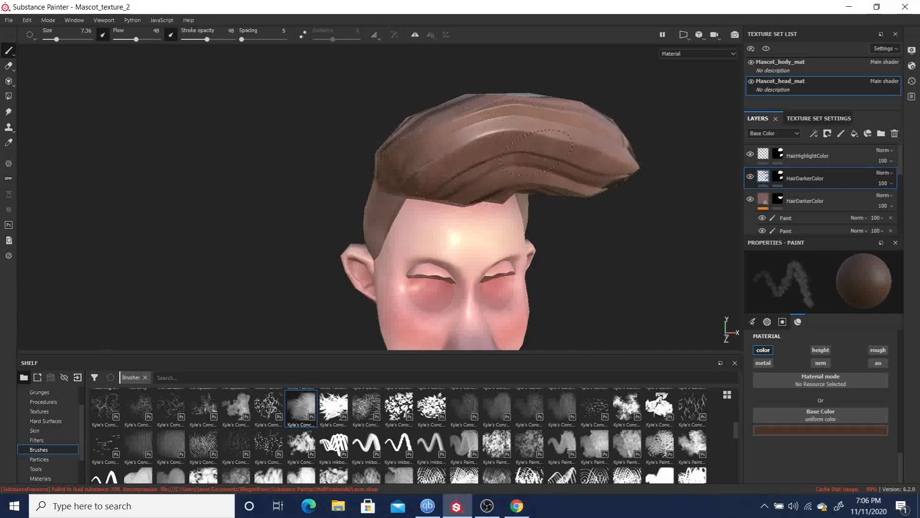
mouse_move(497, 130)
left_mouse_down("ctrl")
mouse_move(495, 152)
mouse_move(494, 97)
mouse_move(483, 96)
left_mouse_up("ctrl")
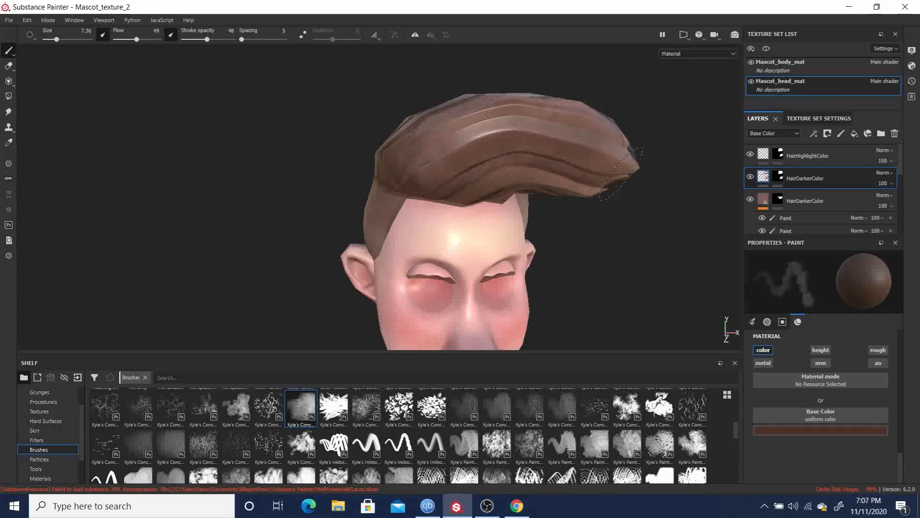
left_click_drag(668, 96, 668, 156, "alt")
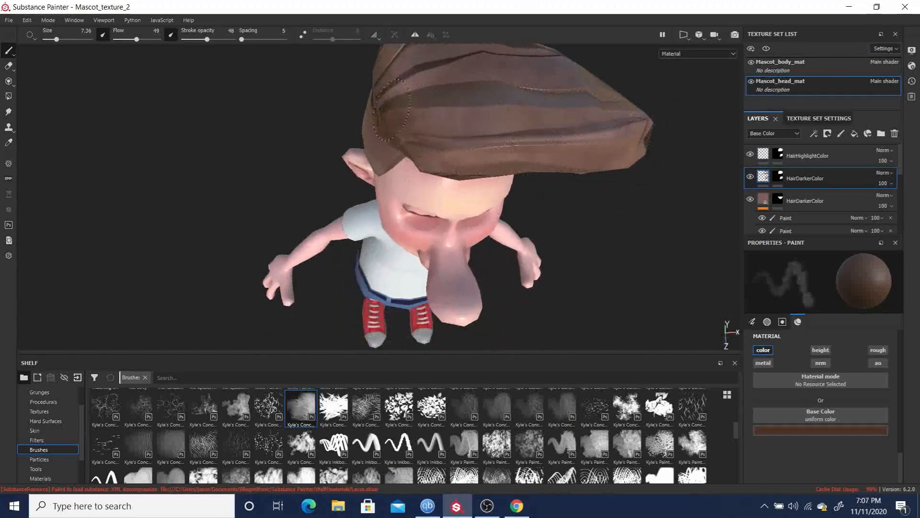
Step: Reduce the brush size to 3.66 and darken the creases between the strands on the top of the hair
mouse_move(664, 192)
left_mouse_down("alt")
mouse_move(645, 172)
mouse_move(592, 173)
mouse_move(582, 160)
mouse_move(367, 199)
left_mouse_up("alt")
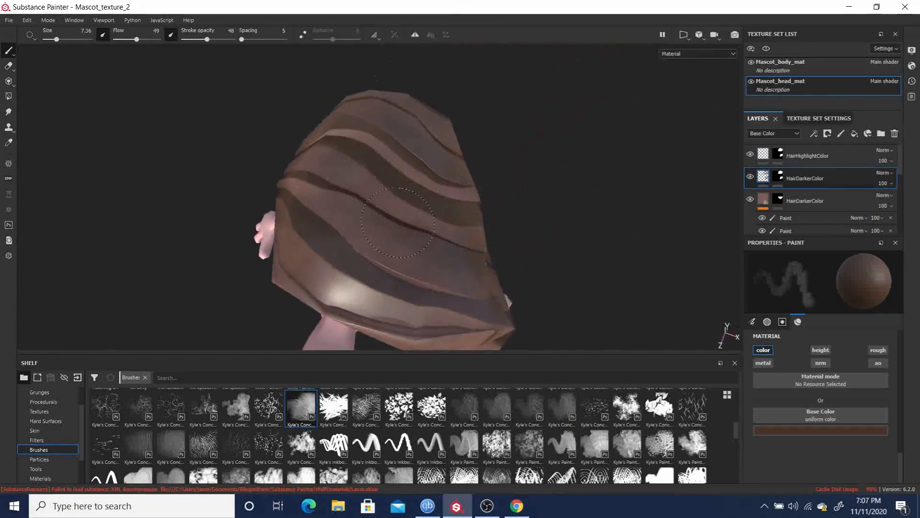
key("bracketleft")
key("bracketleft")
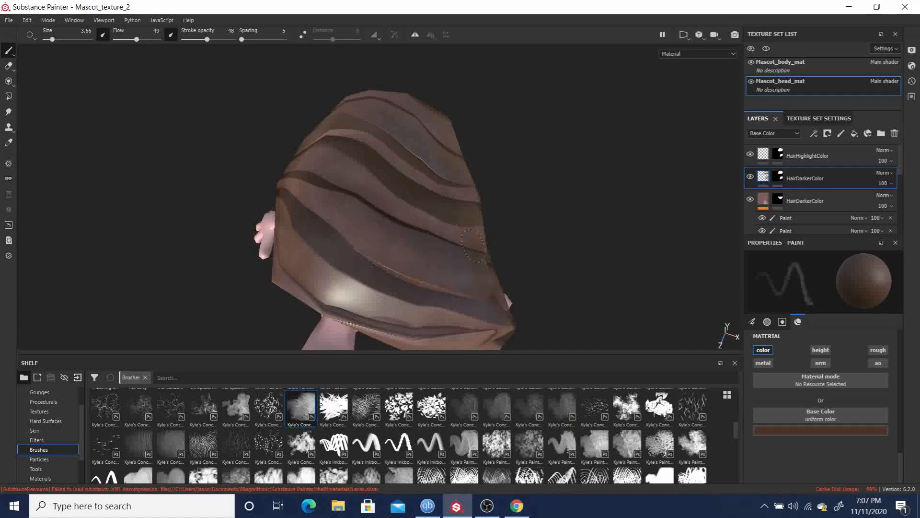
Step: Paint dark shading along the front locks and toward the quiff's tip
left_click_drag(527, 189, 528, 113, "alt")
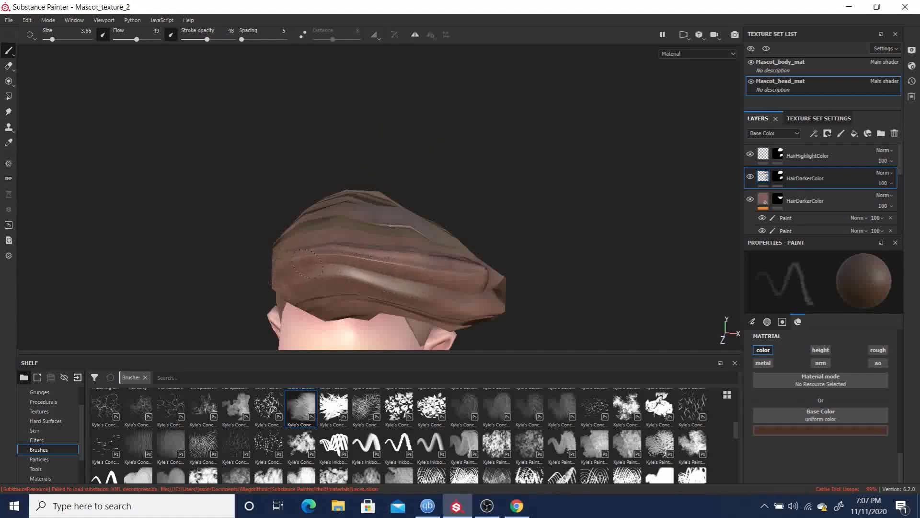
mouse_move(469, 290)
left_mouse_down("alt")
mouse_move(602, 138)
mouse_move(552, 63)
mouse_move(596, 139)
left_mouse_up("alt")
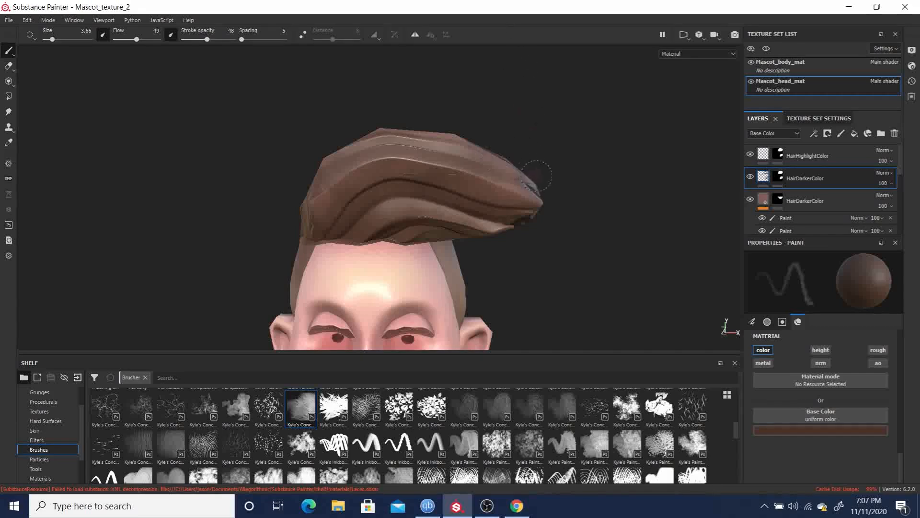
left_click_drag(559, 154, 668, 160, "alt")
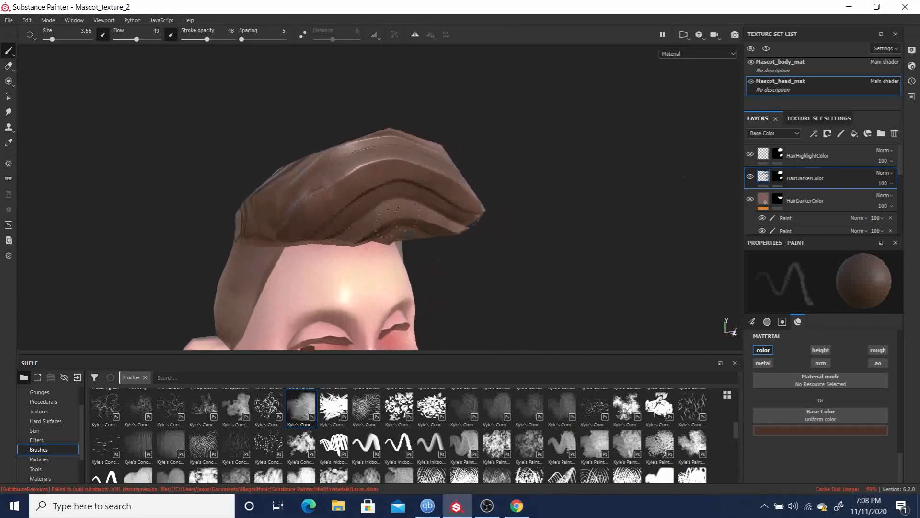
Step: Darken the creases between the strands along the side and crown of the hair
mouse_move(283, 205)
left_mouse_down("alt")
mouse_move(319, 220)
mouse_move(341, 246)
left_mouse_up("alt")
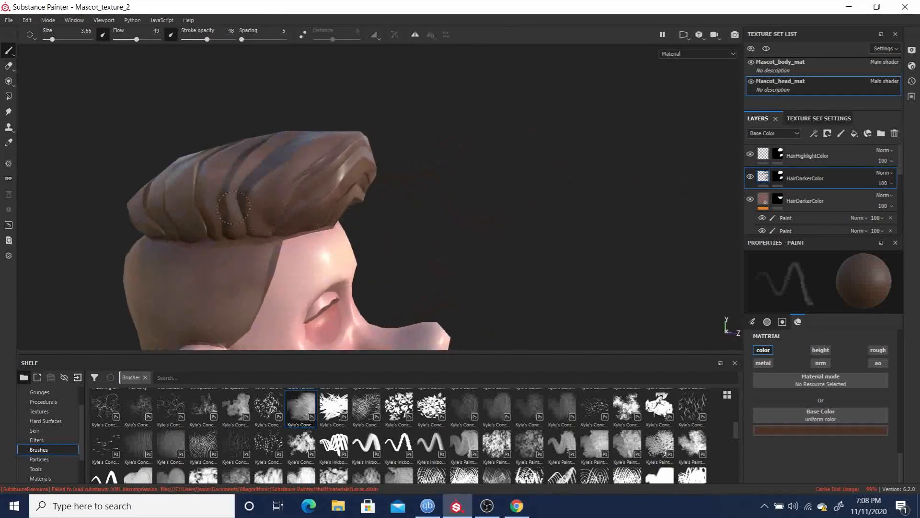
left_click_drag(547, 216, 205, 217, "alt")
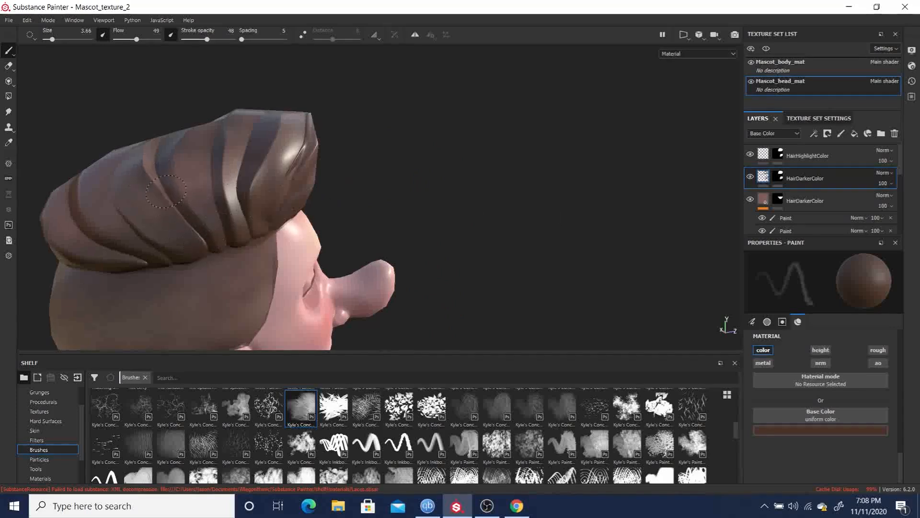
mouse_move(317, 152)
left_mouse_down("alt")
mouse_move(487, 189)
mouse_move(177, 205)
left_mouse_up("alt")
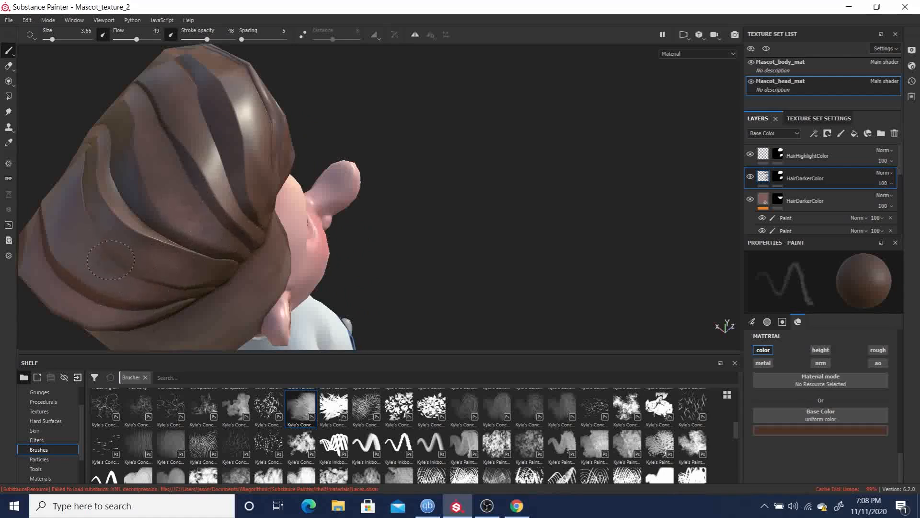
left_click_drag(338, 158, 526, 128, "alt")
left_click_drag(482, 177, 566, 129, "alt")
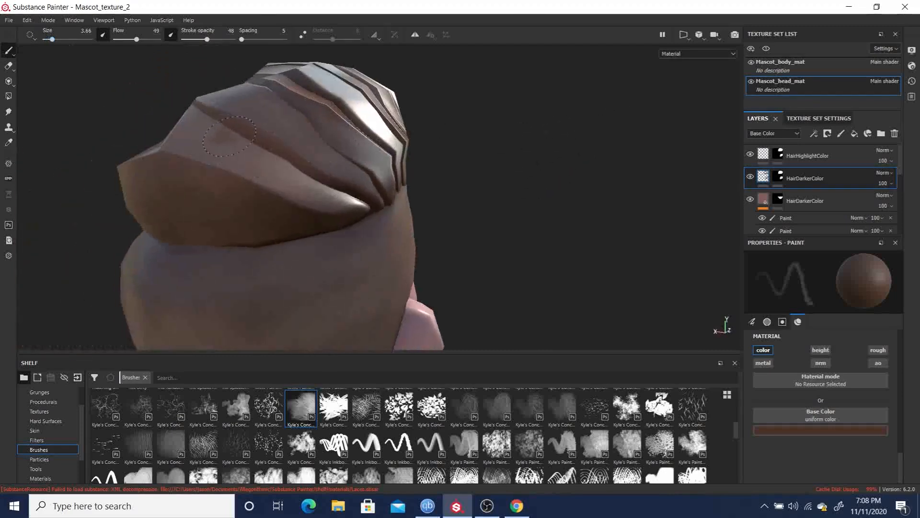
Step: Set the brush flow to 42 and shade the creases between the strands at the back of the hair
mouse_move(231, 150)
left_mouse_down("ctrl")
mouse_move(321, 211)
mouse_move(449, 202)
left_mouse_up("ctrl")
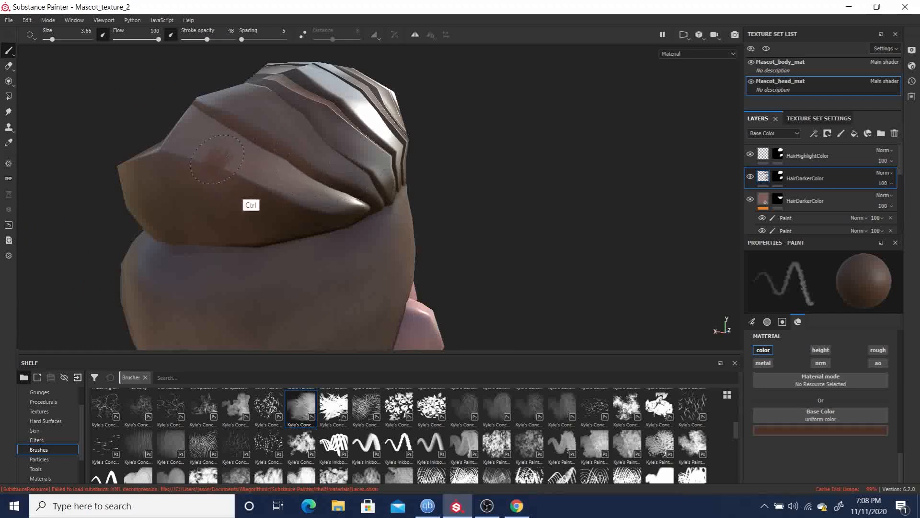
mouse_move(229, 152)
left_mouse_down("ctrl")
mouse_move(173, 164)
mouse_move(276, 201)
mouse_move(256, 170)
left_mouse_up("ctrl")
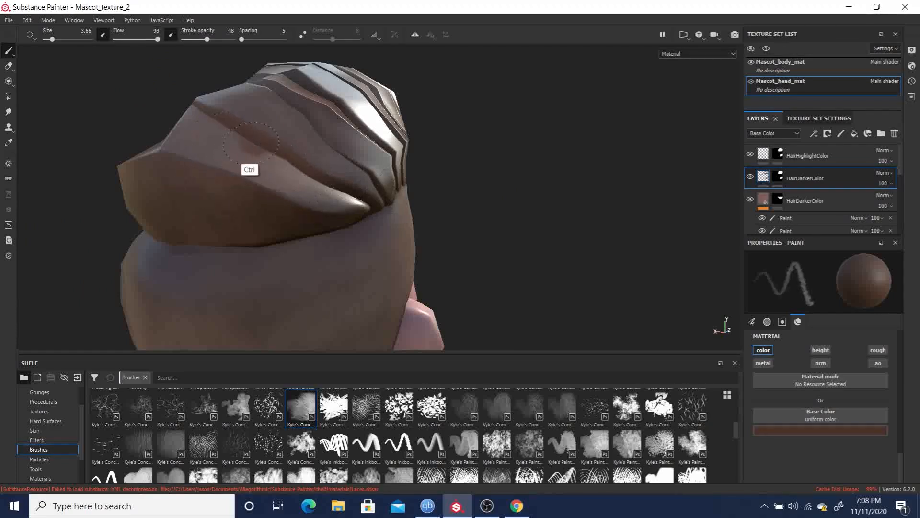
left_click_drag(180, 163, 176, 161, "ctrl")
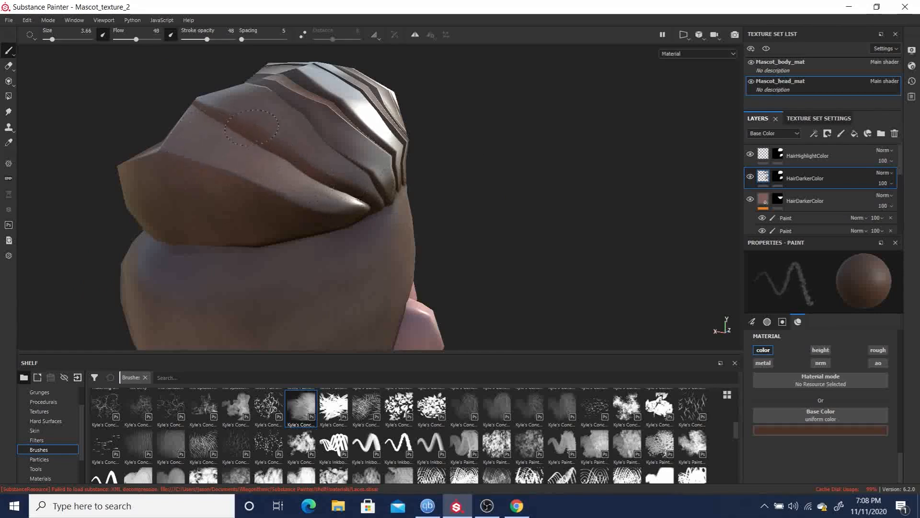
left_click_drag(231, 156, 245, 138, "ctrl")
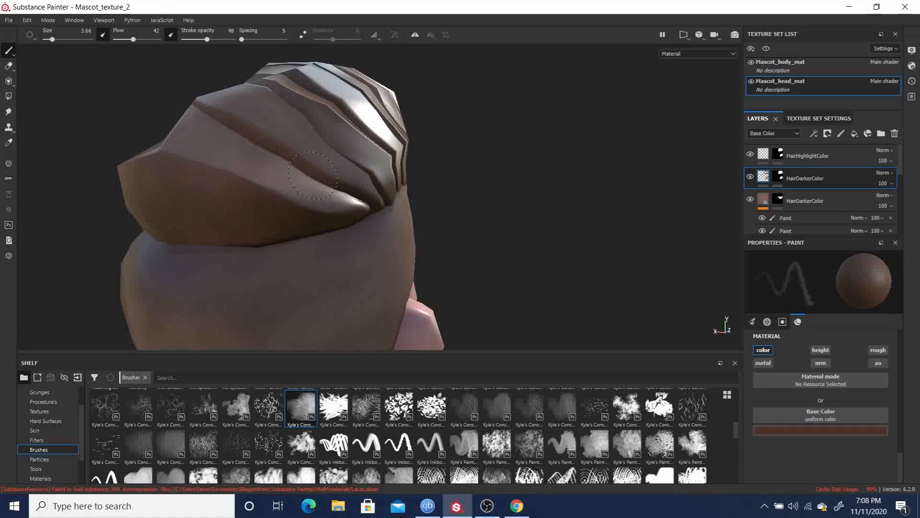
left_click_drag(435, 103, 458, 130, "alt")
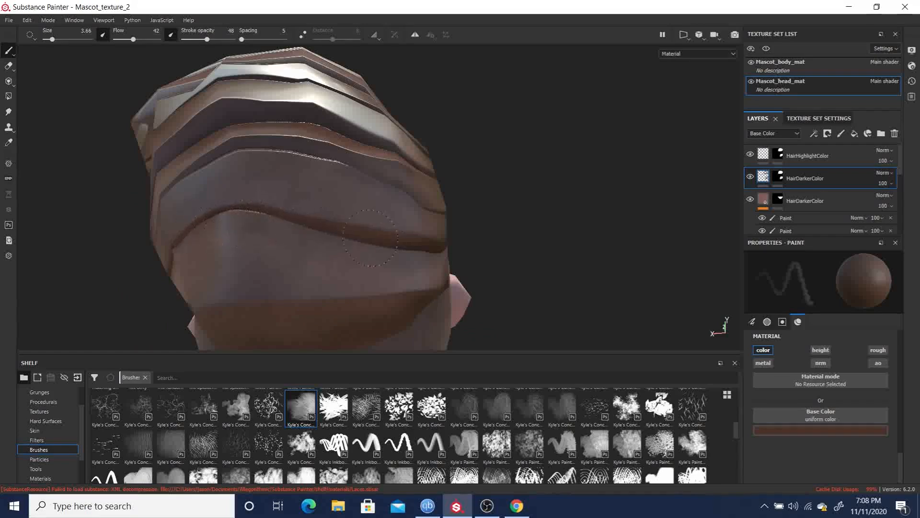
Step: Paint dark shading into the folds and lower edge on the opposite side of the hair
mouse_move(330, 227)
left_mouse_down("alt")
mouse_move(573, 189)
mouse_move(637, 136)
mouse_move(628, 139)
mouse_move(731, 144)
mouse_move(782, 122)
mouse_move(520, 149)
left_mouse_up("alt")
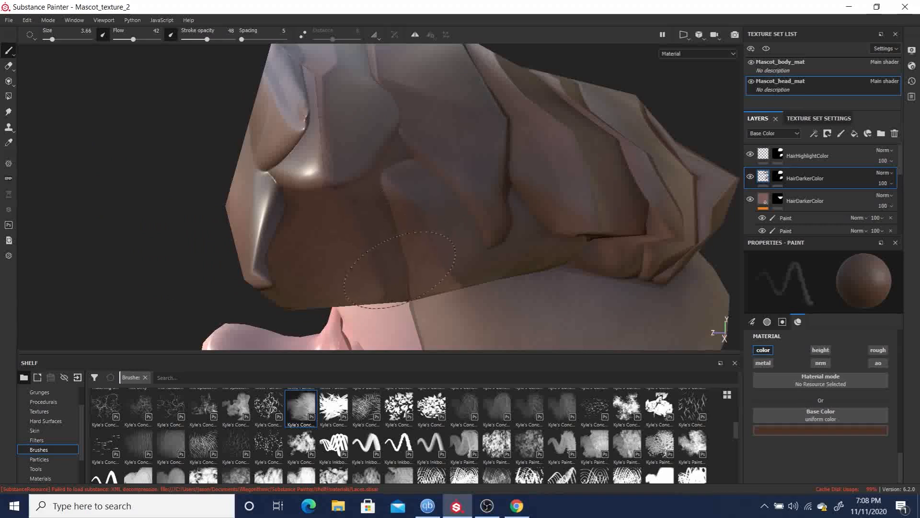
left_click_drag(405, 261, 407, 230, "alt")
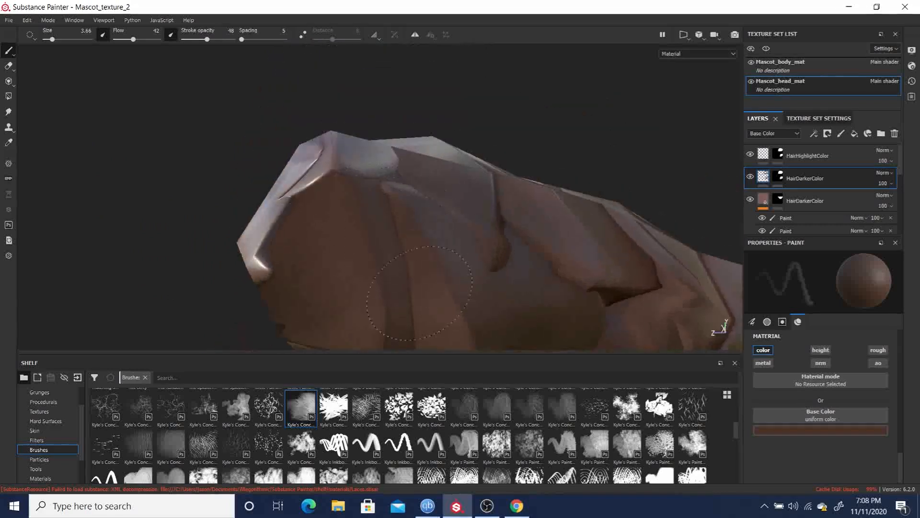
left_click_drag(230, 139, 173, 72, "alt")
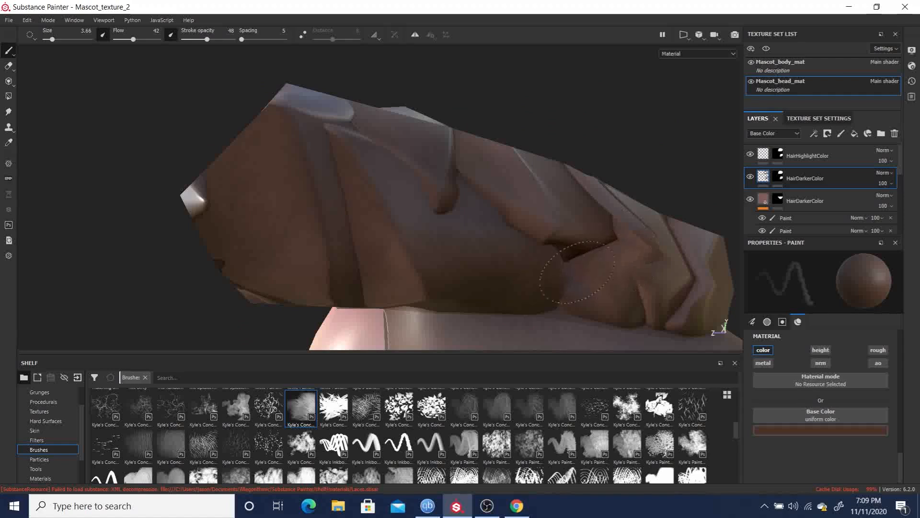
left_click_drag(145, 150, 282, 184, "alt")
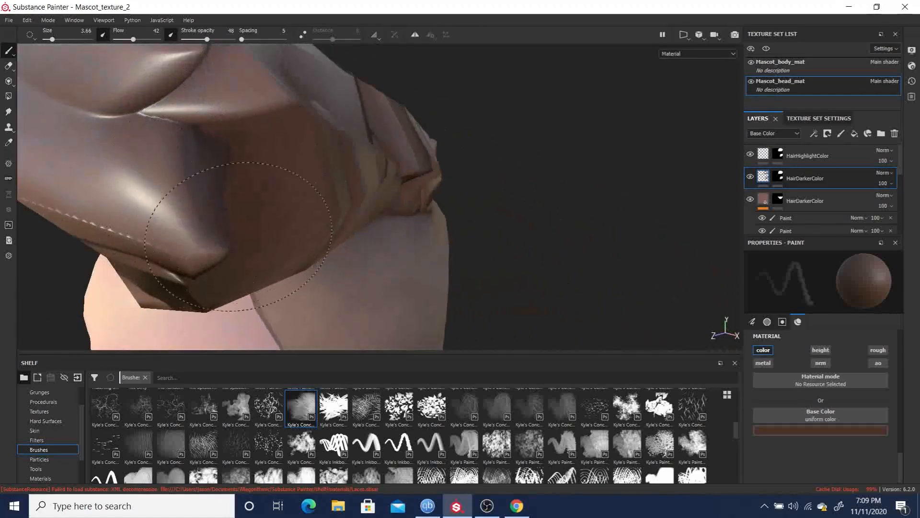
Step: Raise the brush flow to 59 and darken the front strands around the quiff's tip
left_click_drag(455, 82, 608, 102, "alt")
left_click_drag(520, 124, 714, 109, "ctrl+alt")
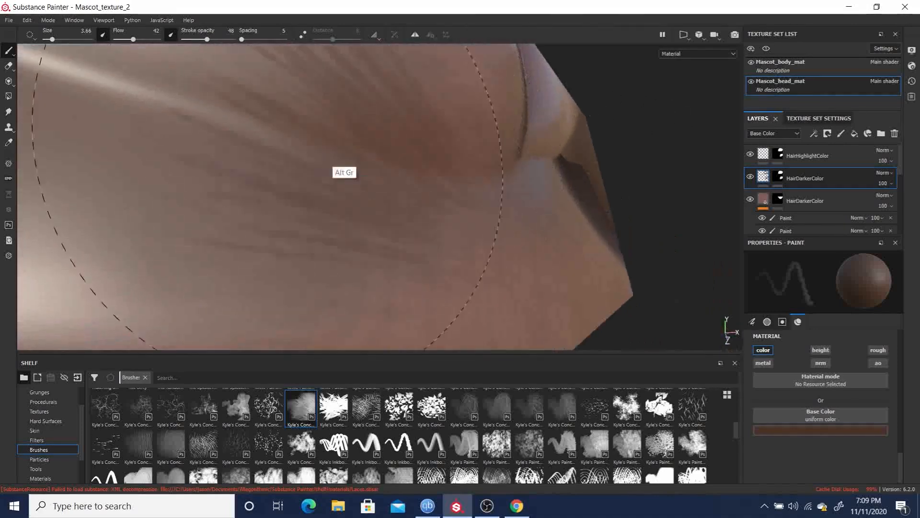
scroll(240, 132, "down", 10)
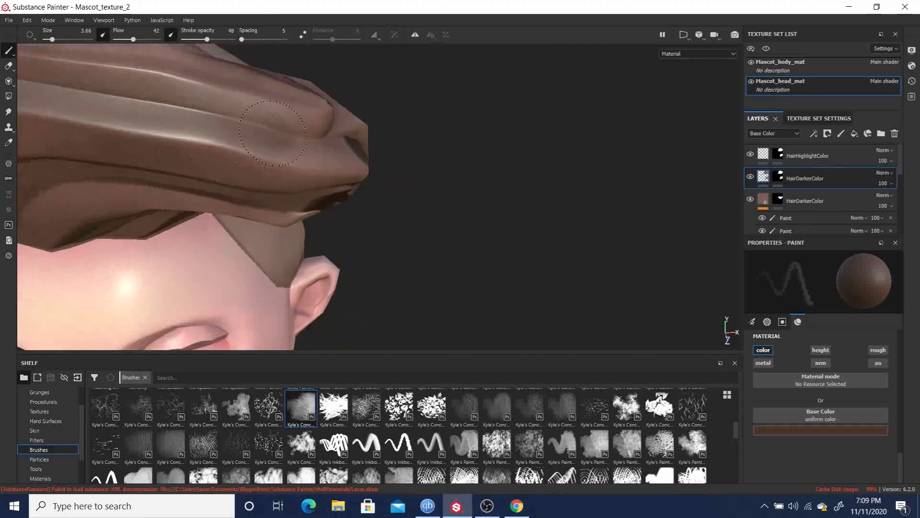
mouse_move(371, 196)
left_mouse_down("alt")
mouse_move(339, 169)
mouse_move(478, 144)
left_mouse_up("alt")
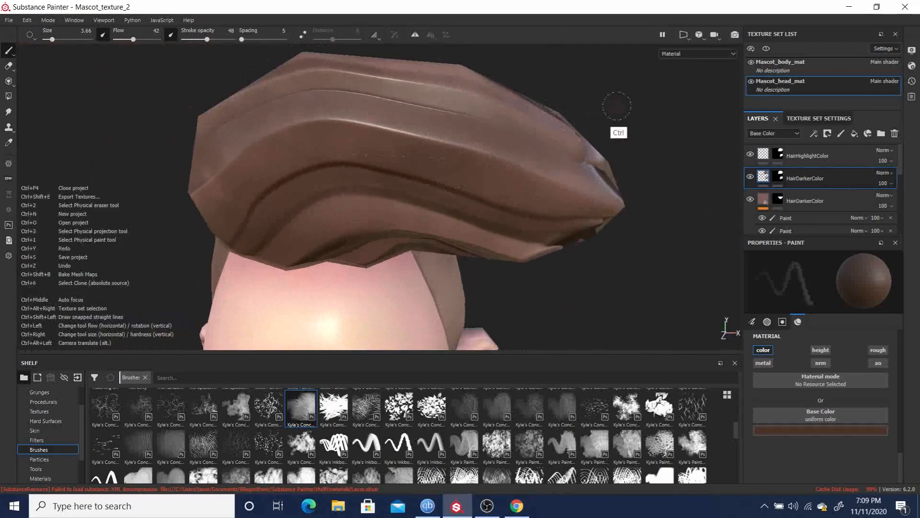
mouse_move(491, 142)
left_mouse_down("ctrl")
mouse_move(497, 157)
mouse_move(688, 229)
mouse_move(678, 239)
mouse_move(424, 205)
mouse_move(473, 220)
mouse_move(479, 134)
mouse_move(507, 92)
mouse_move(462, 96)
mouse_move(605, 202)
left_mouse_up("ctrl")
mouse_move(499, 172)
left_mouse_down("ctrl")
mouse_move(497, 148)
mouse_move(448, 152)
mouse_move(409, 105)
mouse_move(570, 253)
mouse_move(470, 197)
mouse_move(450, 150)
mouse_move(496, 122)
left_mouse_up("ctrl")
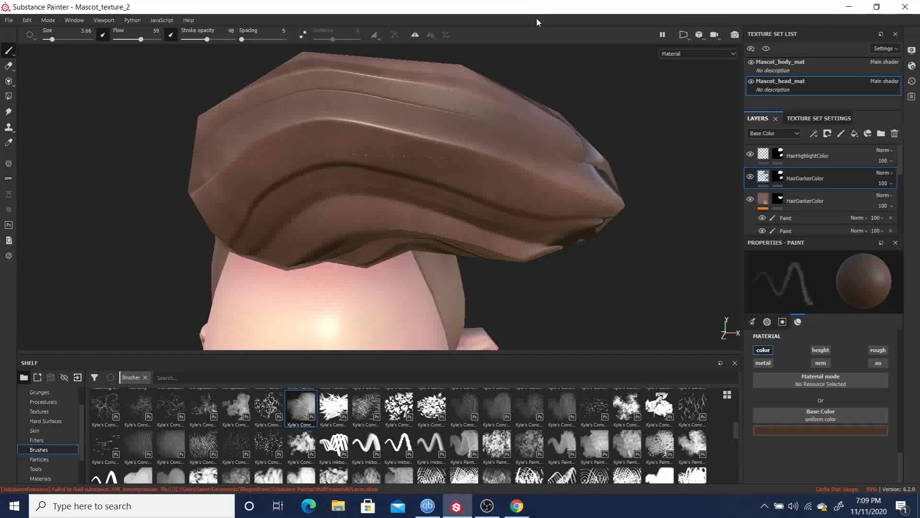
Step: Select the HairHighlightColor layer and set the brush's base color to a light pinkish brown (R 0.578, G 0.329, B 0.259)
left_click_drag(671, 148, 658, 99, "alt")
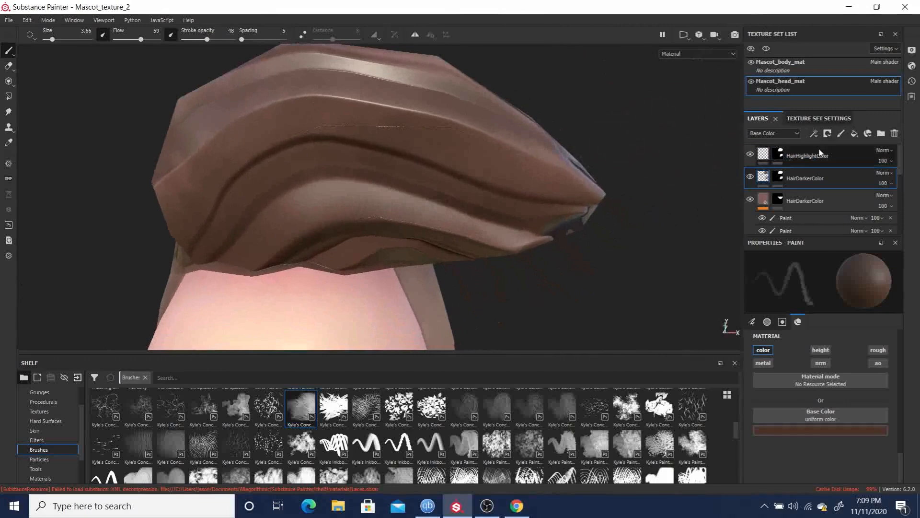
left_click(802, 155)
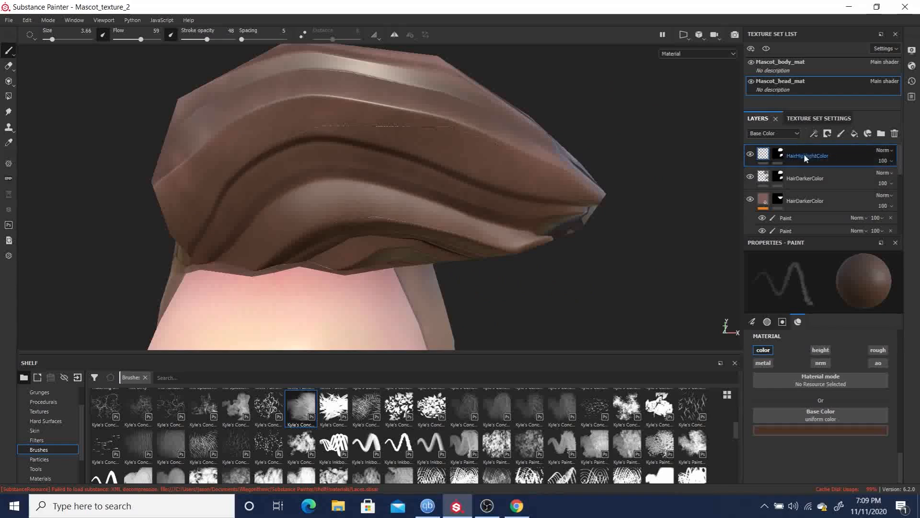
left_click(809, 429)
left_click(810, 347)
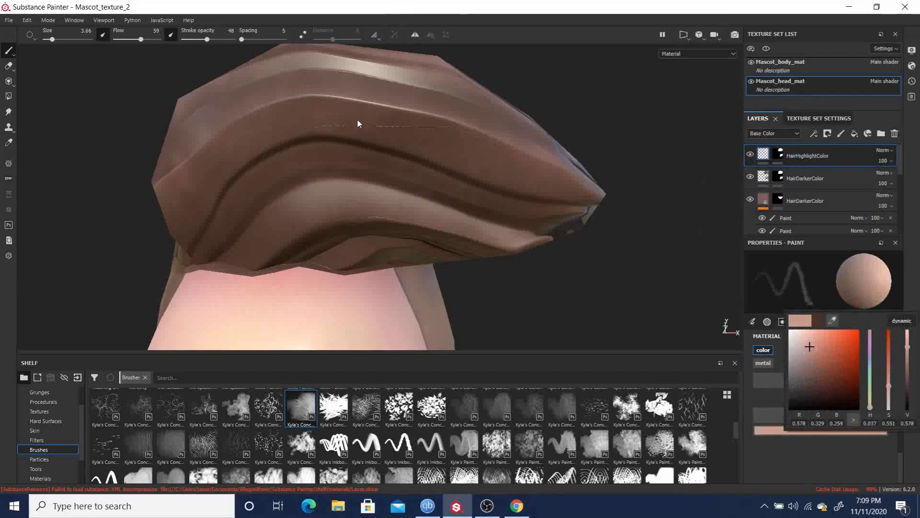
Step: Try light highlight strokes on the upper front strand at brush flow 59, and undo them
left_click(321, 107)
left_click_drag(352, 92, 271, 96)
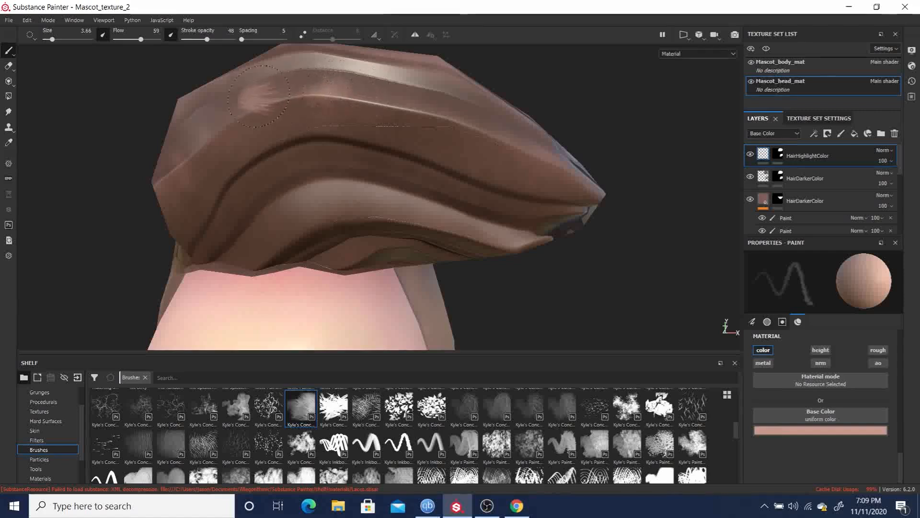
key("ctrl+z")
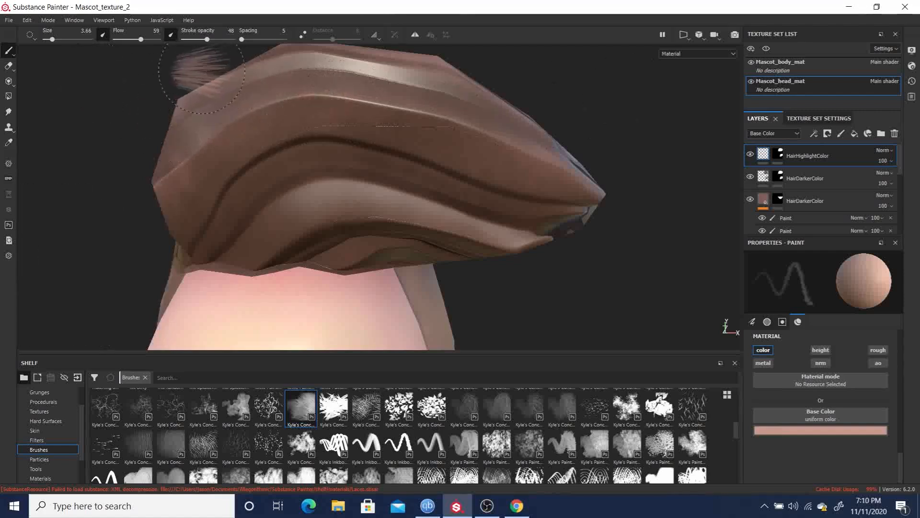
Step: Lower the brush flow to 34 and paint soft light highlights along the upper front strand
left_click_drag(303, 86, 281, 87, "ctrl")
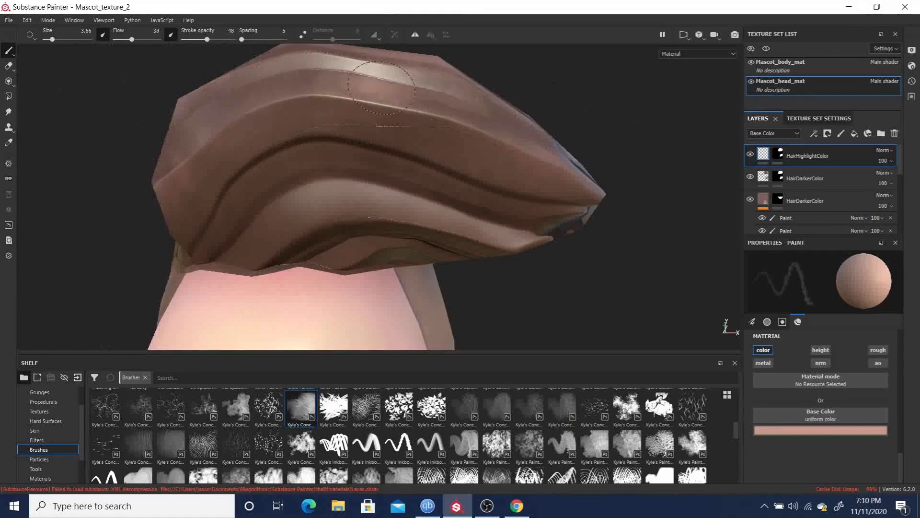
mouse_move(473, 112)
left_mouse_down()
mouse_move(334, 92)
mouse_move(224, 103)
mouse_move(292, 86)
mouse_move(189, 126)
mouse_move(201, 148)
mouse_move(193, 168)
mouse_move(218, 198)
left_mouse_up()
mouse_move(170, 156)
left_mouse_down()
mouse_move(262, 121)
mouse_move(389, 114)
left_mouse_up()
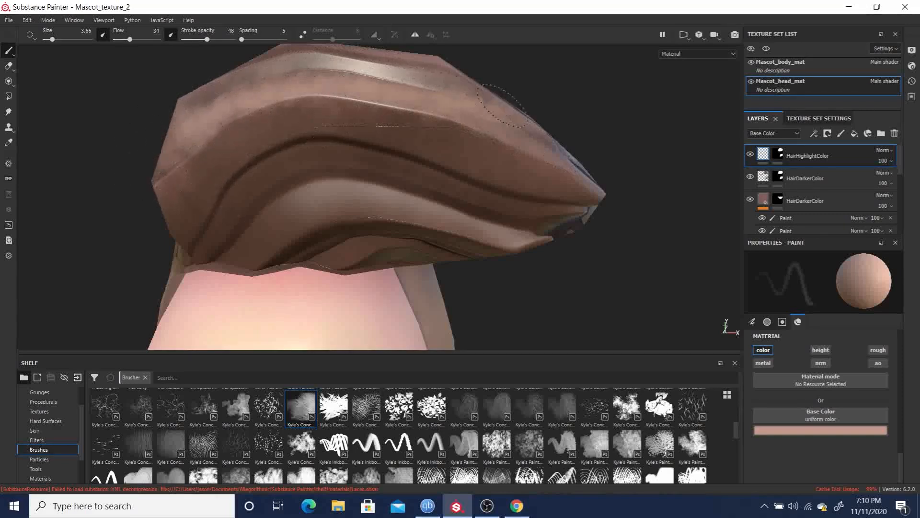
mouse_move(632, 118)
left_mouse_down("alt")
mouse_move(654, 99)
mouse_move(564, 67)
mouse_move(711, 99)
mouse_move(235, 152)
left_mouse_up("alt")
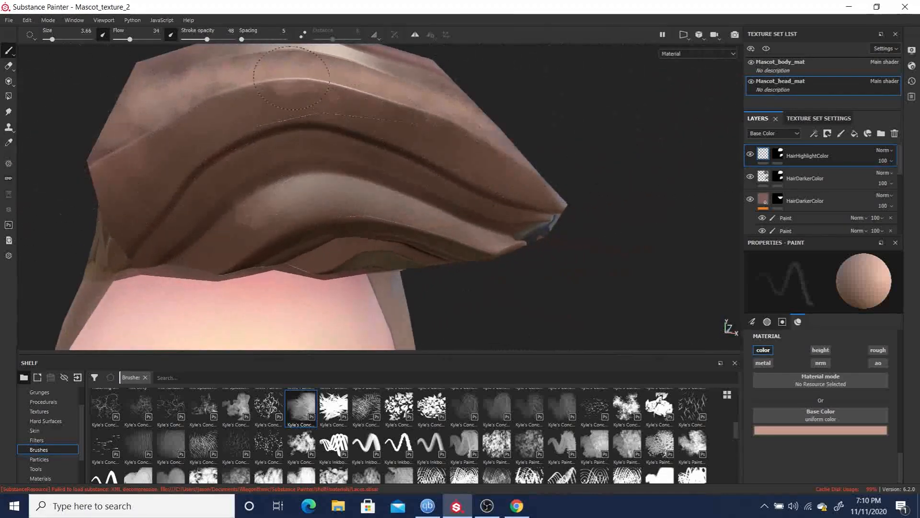
left_click_drag(288, 100, 303, 103)
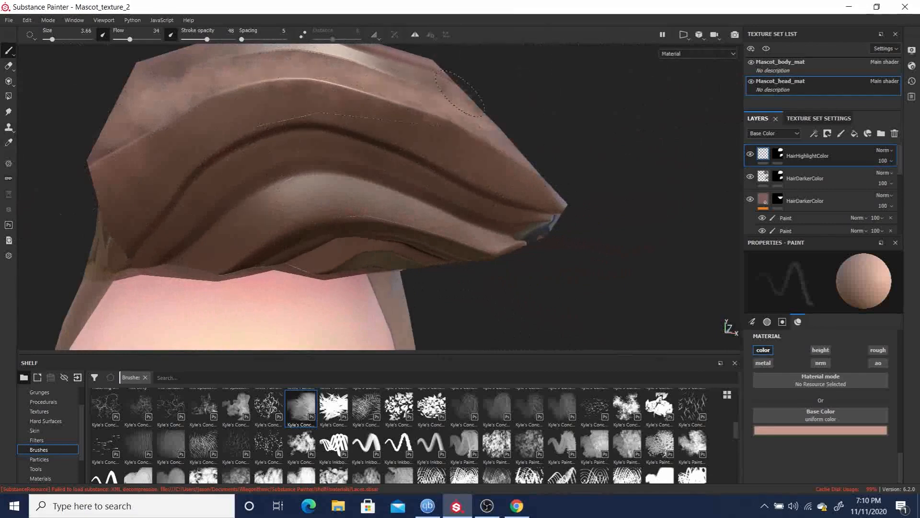
Step: Set the HairHighlightColor layer's opacity to 82 and highlight the lower front strand with brush size 5.36 and flow 22
left_click_drag(677, 93, 623, 179, "alt")
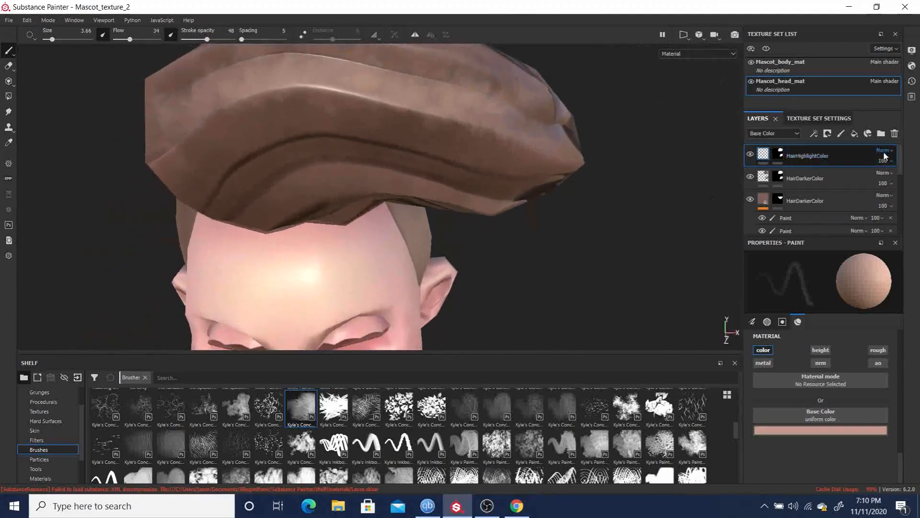
mouse_move(915, 178)
left_mouse_down()
mouse_move(878, 181)
mouse_move(910, 180)
left_mouse_up()
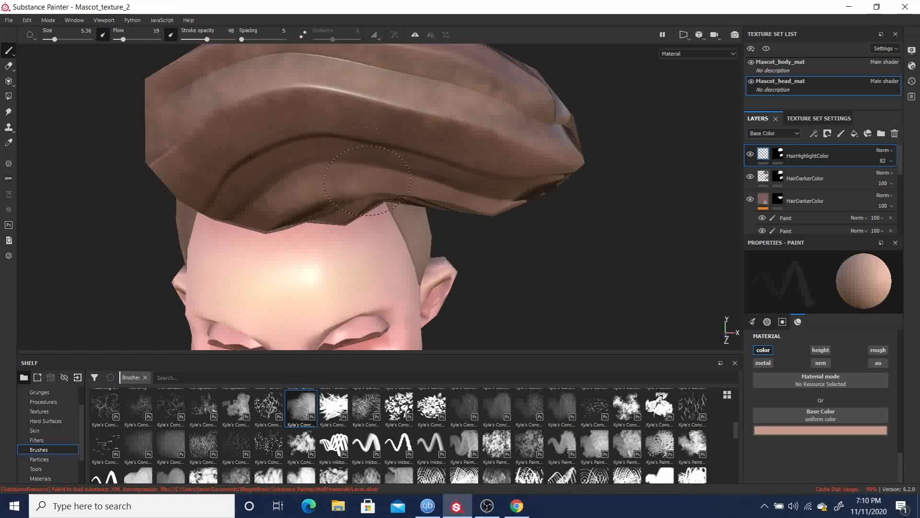
mouse_move(618, 262)
left_mouse_down("alt")
mouse_move(622, 195)
mouse_move(335, 243)
left_mouse_up("alt")
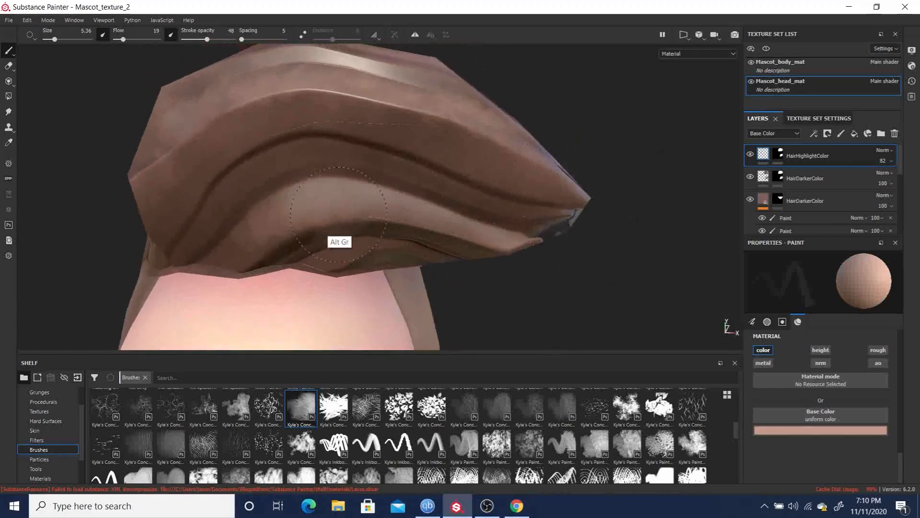
mouse_move(397, 231)
right_mouse_down("ctrl")
mouse_move(405, 259)
mouse_move(409, 172)
mouse_move(405, 193)
right_mouse_up("ctrl")
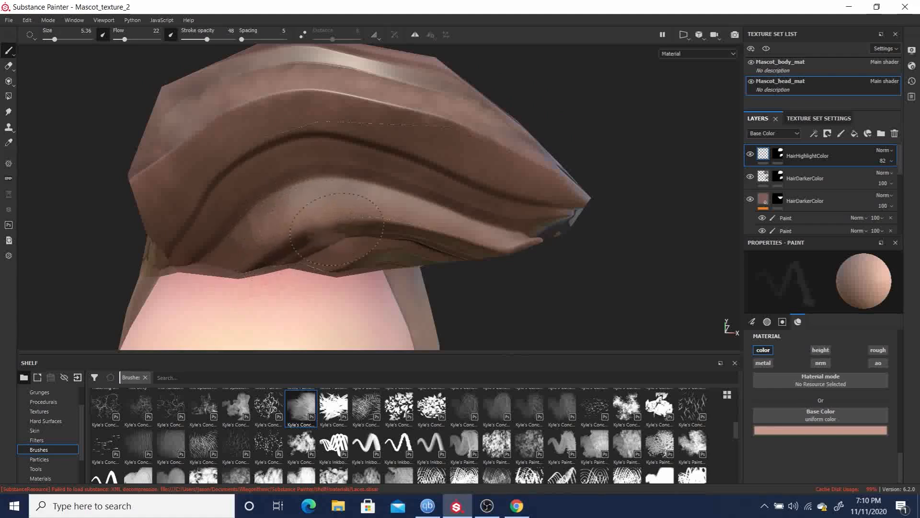
Step: Set the brush flow to 21 and paint soft light highlights along the lower front hair strand
mouse_move(672, 231)
left_mouse_down("alt")
mouse_move(709, 237)
mouse_move(696, 236)
left_mouse_up("alt")
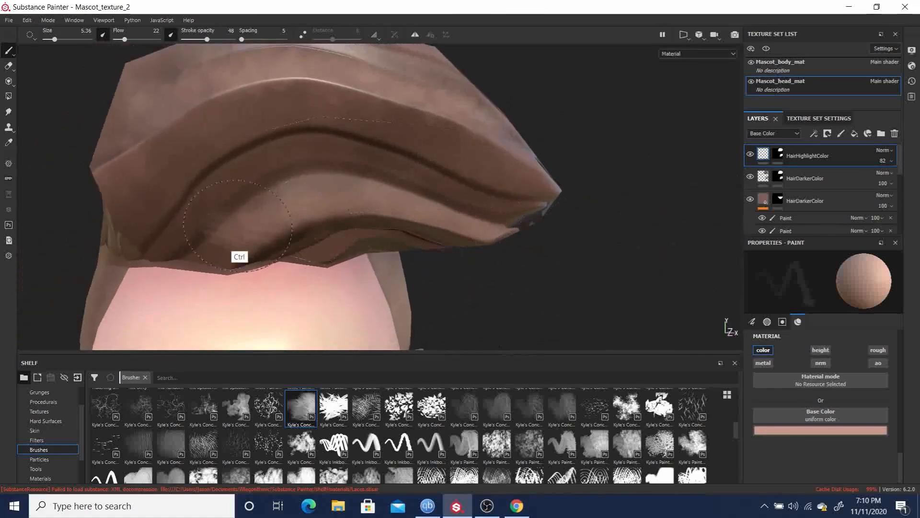
left_click_drag(243, 236, 319, 298, "ctrl")
left_click_drag(236, 243, 305, 230)
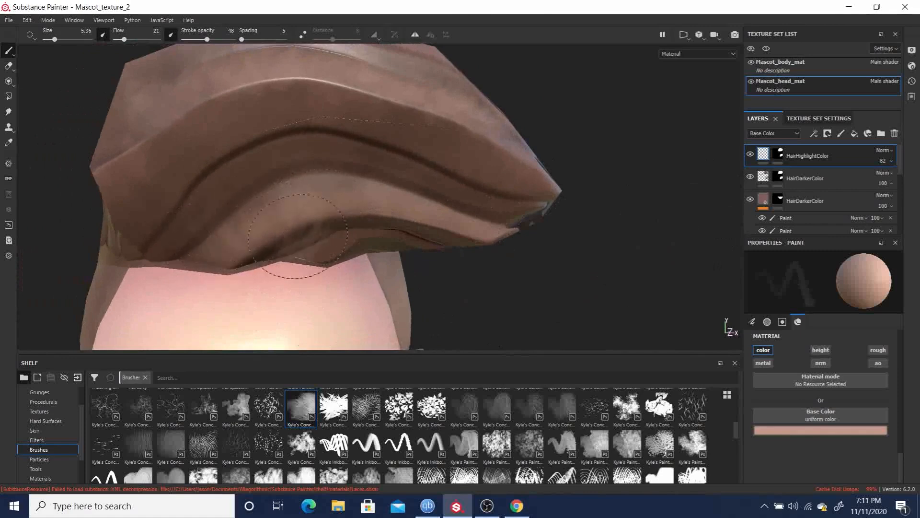
left_click_drag(215, 264, 363, 215)
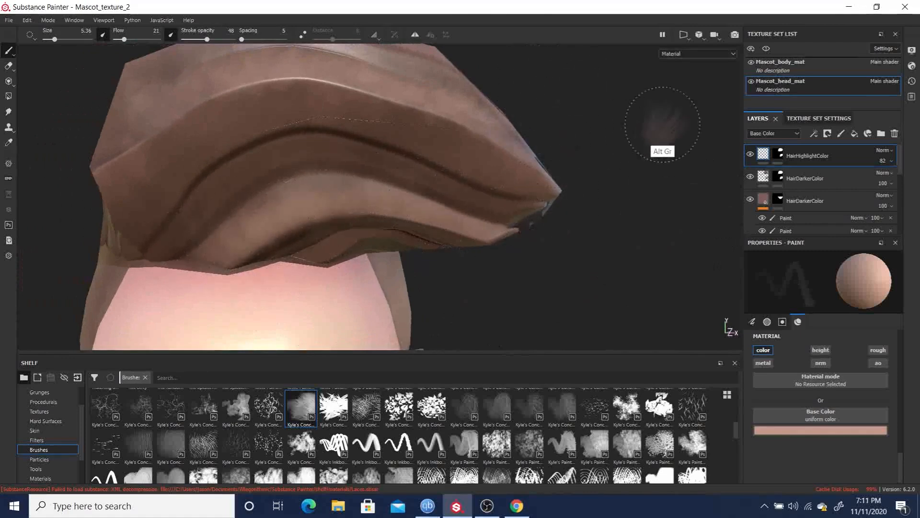
Step: Paint soft highlights over the outer end and upper ridge of the front strands, and reduce the brush flow to 19
left_click_drag(661, 136, 654, 133, "alt")
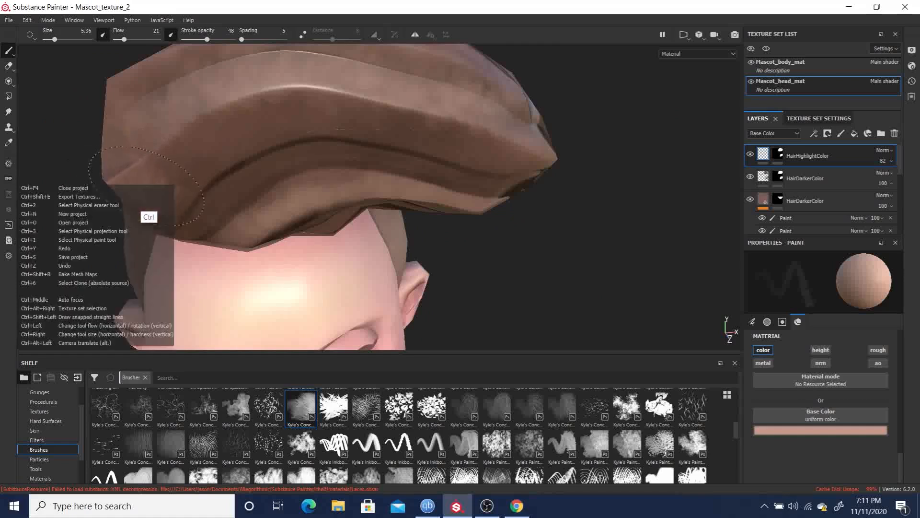
mouse_move(164, 204)
left_mouse_down()
mouse_move(199, 140)
mouse_move(146, 180)
mouse_move(243, 113)
left_mouse_up()
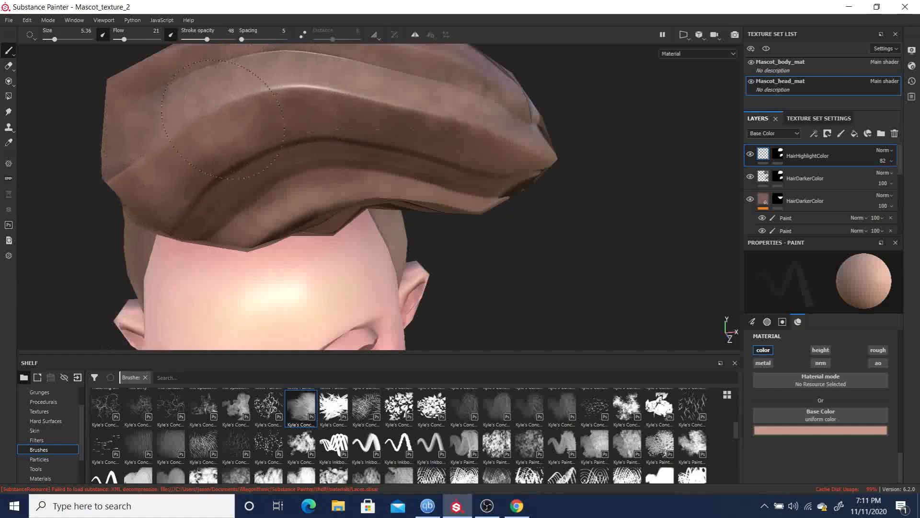
mouse_move(663, 191)
left_mouse_down("alt")
mouse_move(667, 93)
mouse_move(700, 115)
mouse_move(681, 117)
left_mouse_up("alt")
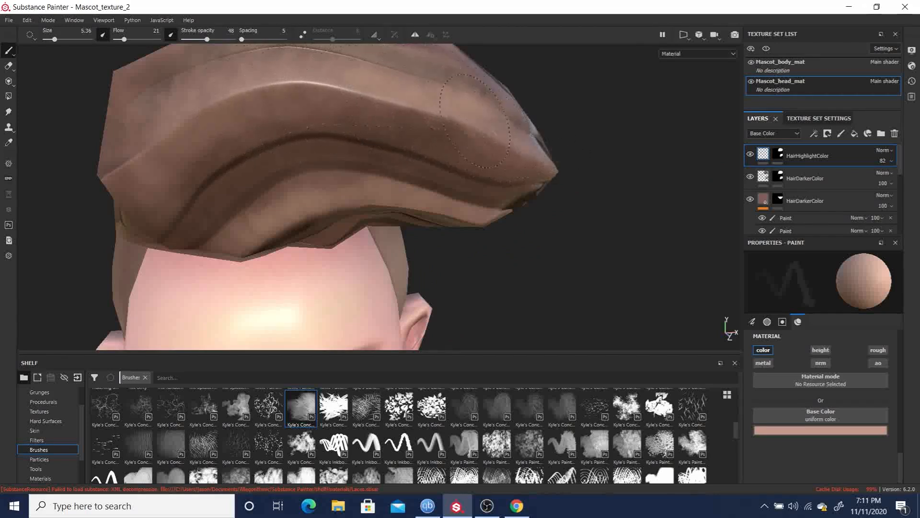
left_click_drag(623, 157, 546, 110, "alt")
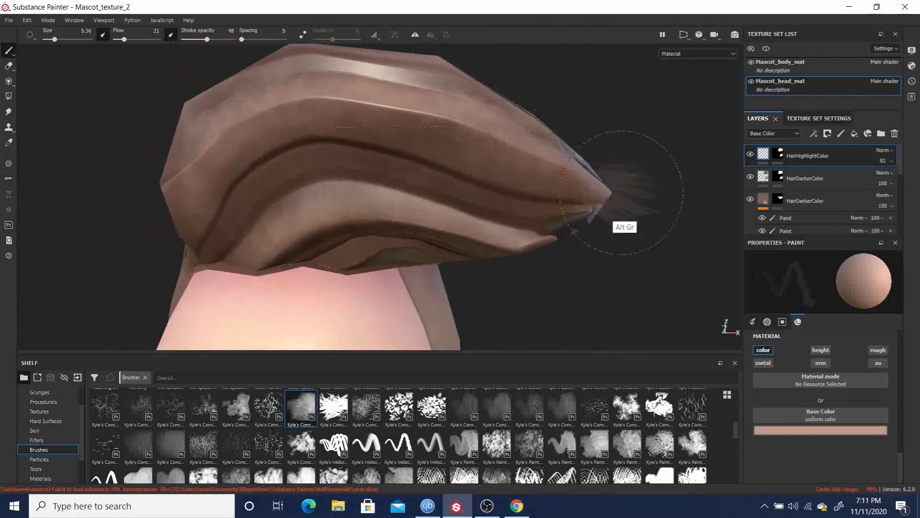
mouse_move(575, 82)
left_mouse_down("alt")
mouse_move(697, 141)
mouse_move(616, 124)
mouse_move(610, 174)
left_mouse_up("alt")
left_click_drag(279, 223, 293, 275, "ctrl")
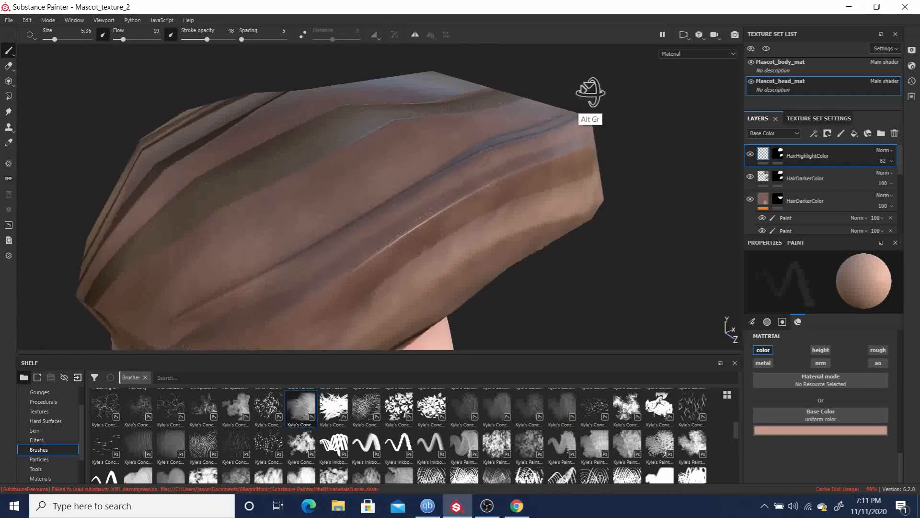
Step: Examine the highlighted hair strands from the front, sides, crown and back
left_click_drag(569, 80, 525, 141, "alt")
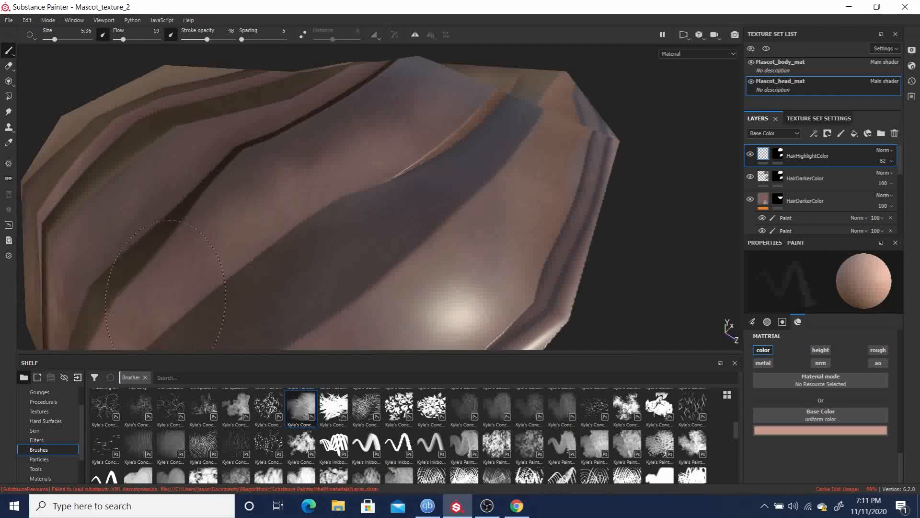
mouse_move(713, 151)
left_mouse_down("alt")
mouse_move(690, 107)
mouse_move(642, 144)
mouse_move(631, 133)
mouse_move(621, 141)
mouse_move(668, 179)
mouse_move(418, 148)
left_mouse_up("alt")
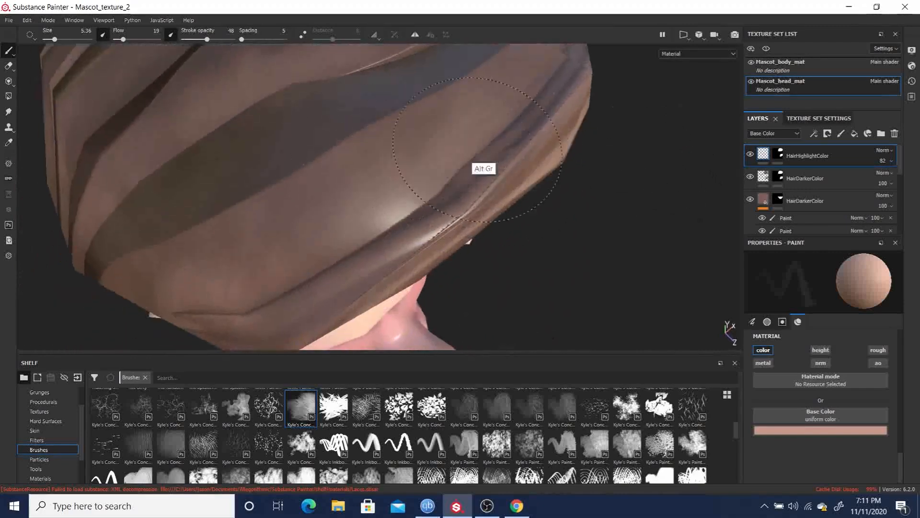
left_click_drag(657, 178, 686, 271, "alt")
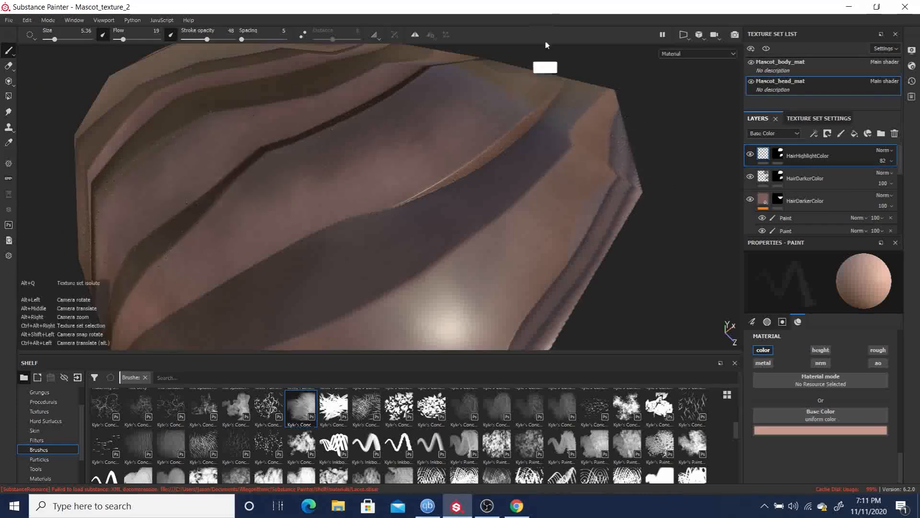
right_click_drag(589, 109, 484, 120, "alt")
left_click_drag(479, 122, 610, 150, "alt")
left_click_drag(677, 215, 618, 209, "alt")
middle_click_drag(601, 190, 443, 53, "alt")
right_click_drag(288, 153, 115, 158, "alt")
right_click_drag(374, 148, 259, 154, "alt")
left_click_drag(398, 163, 541, 178, "alt")
right_click_drag(541, 178, 436, 180, "alt")
left_click_drag(439, 180, 119, 199, "alt")
left_click_drag(220, 202, 585, 216, "alt")
right_click_drag(585, 215, 520, 181, "alt")
left_click_drag(520, 181, 501, 207, "alt")
right_click_drag(556, 206, 512, 206, "alt")
middle_click_drag(511, 206, 541, 178, "alt")
left_click_drag(460, 187, 579, 177, "alt")
right_click_drag(580, 176, 480, 199, "alt")
middle_click_drag(468, 204, 483, 237, "alt")
mouse_move(483, 237)
left_mouse_down("alt")
mouse_move(425, 189)
mouse_move(458, 201)
mouse_move(390, 235)
mouse_move(354, 184)
mouse_move(326, 181)
mouse_move(559, 222)
mouse_move(527, 249)
mouse_move(421, 187)
mouse_move(382, 115)
left_mouse_up("alt")
mouse_move(382, 115)
right_mouse_down("alt")
mouse_move(515, 187)
mouse_move(691, 197)
right_mouse_up("alt")
left_click_drag(474, 154, 437, 205, "alt")
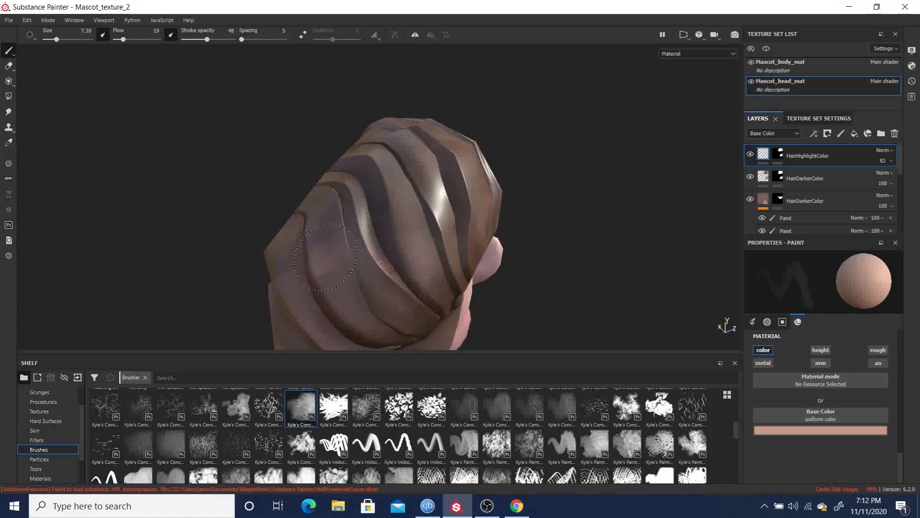
Step: Undo the last highlight stroke and repaint the rear side strands with brush size 7.38 and flow 25
key("ctrl+z")
left_click_drag(341, 295, 353, 295, "ctrl")
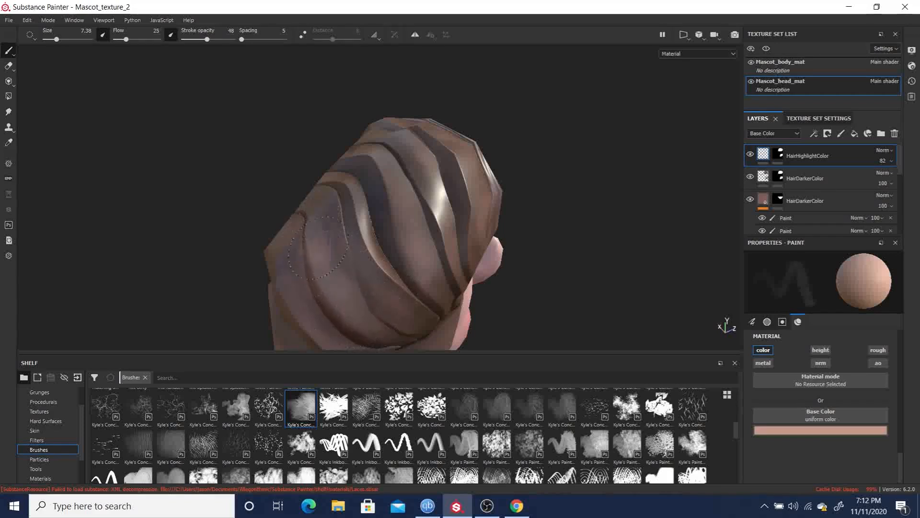
Step: Highlight the strands at the back of the head, varying the brush flow between 25 and 57 and ending at 42
left_click_drag(573, 197, 633, 187, "ctrl")
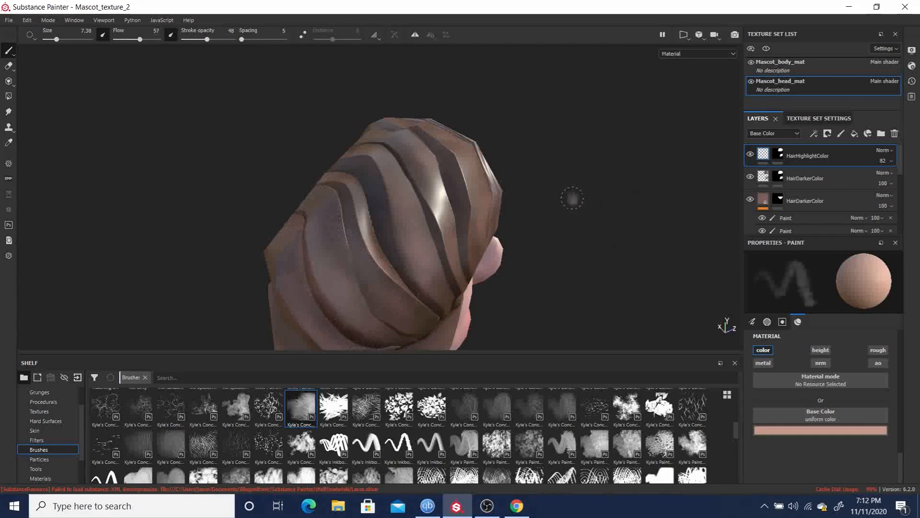
left_click_drag(566, 204, 526, 108, "alt")
mouse_move(612, 216)
left_mouse_down("alt")
mouse_move(654, 246)
mouse_move(640, 243)
left_mouse_up("alt")
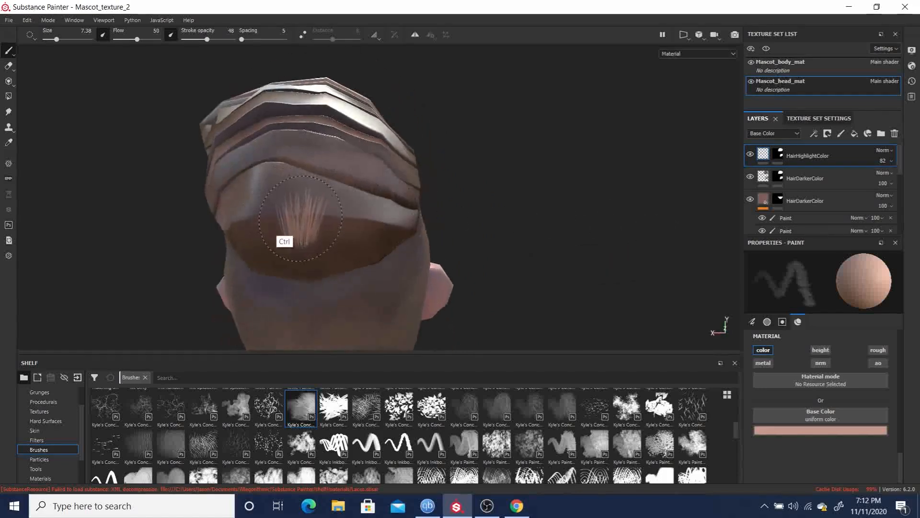
mouse_move(314, 256)
left_mouse_down("ctrl")
mouse_move(277, 221)
mouse_move(305, 184)
mouse_move(207, 222)
mouse_move(129, 212)
mouse_move(153, 213)
left_mouse_up("ctrl")
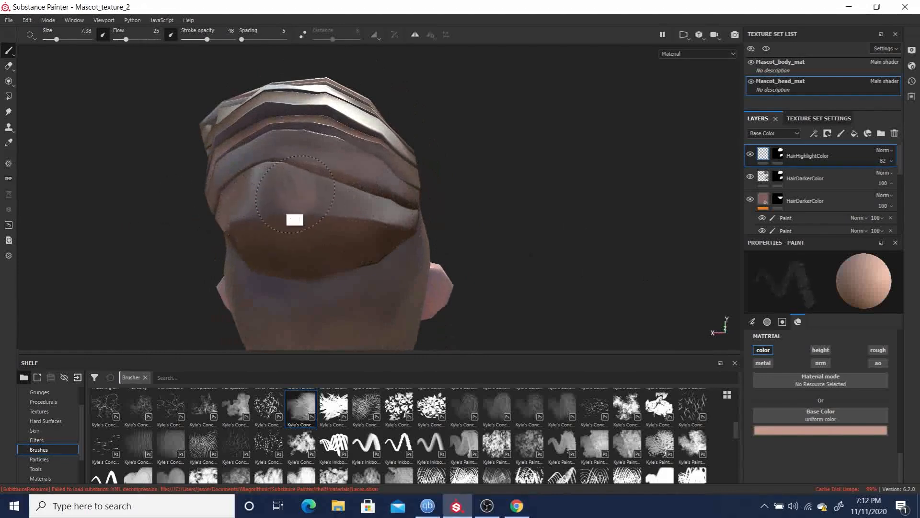
mouse_move(295, 227)
left_mouse_down("ctrl")
mouse_move(377, 260)
mouse_move(394, 210)
left_mouse_up("ctrl")
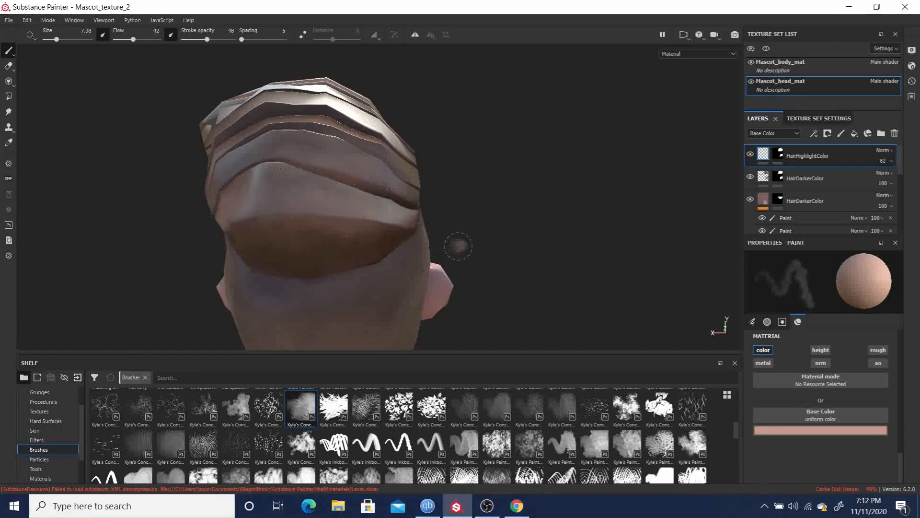
Step: Raise the brush flow to 59 and paint light highlights on the strands along the other side of the hair
mouse_move(513, 189)
left_mouse_down("alt")
mouse_move(490, 201)
mouse_move(435, 148)
mouse_move(490, 143)
mouse_move(505, 91)
mouse_move(452, 107)
mouse_move(489, 108)
mouse_move(397, 108)
left_mouse_up("alt")
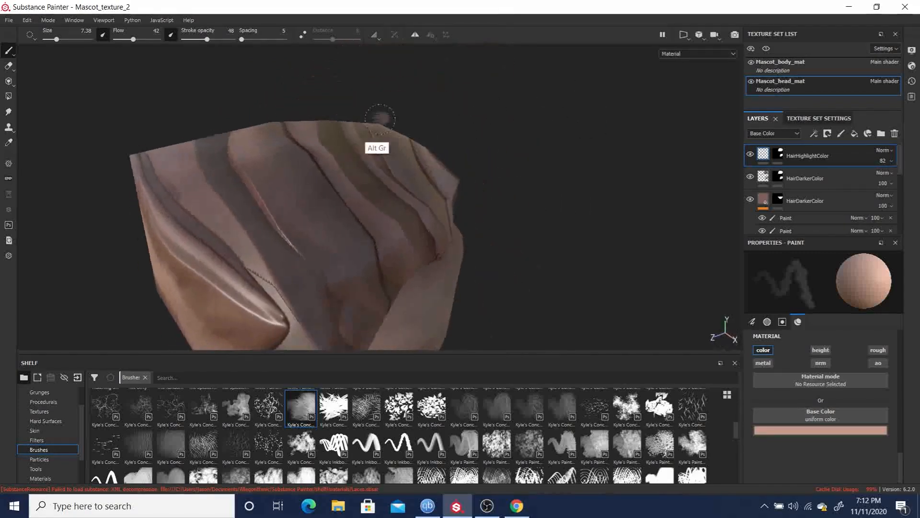
mouse_move(367, 309)
left_mouse_down("ctrl")
mouse_move(405, 317)
mouse_move(379, 372)
left_mouse_up("ctrl")
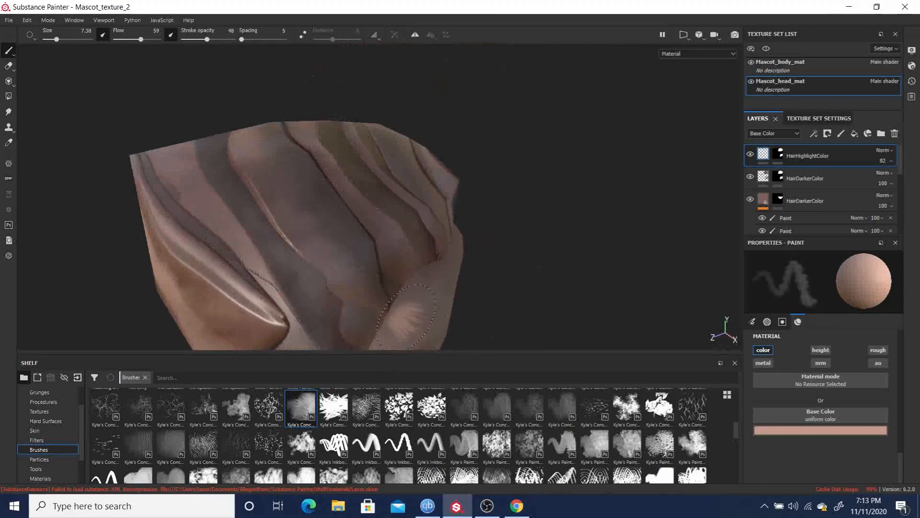
left_click_drag(542, 173, 598, 140, "alt")
left_click_drag(595, 193, 551, 225, "alt")
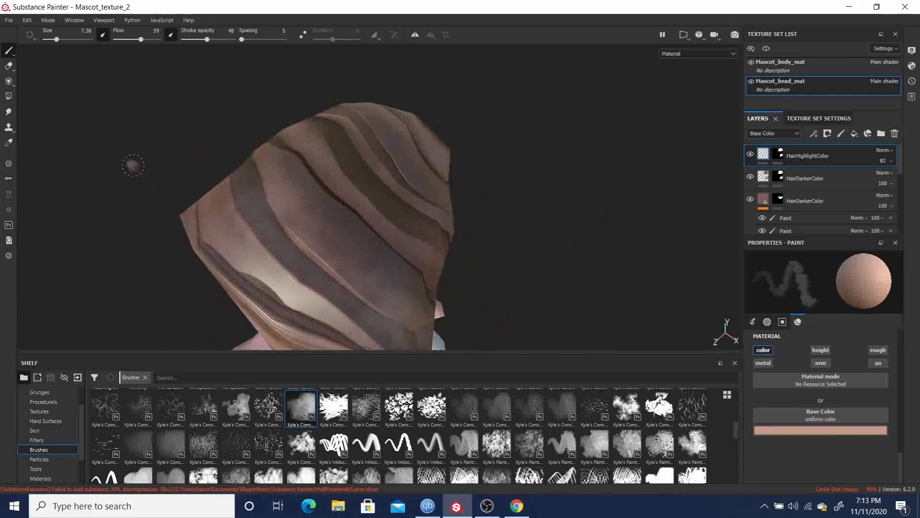
Step: Examine the painted hair on the head and on the full character from several angles
scroll(134, 168, "down", 5)
left_click_drag(238, 168, 303, 127, "alt")
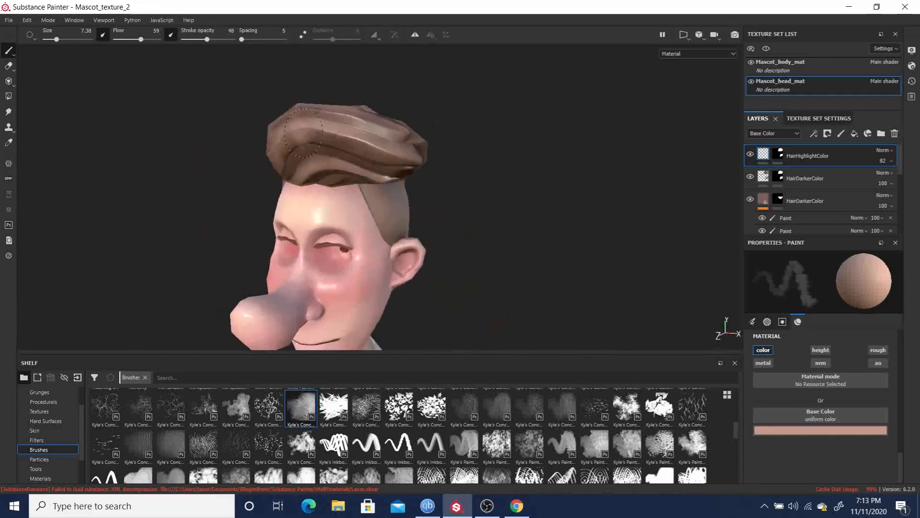
scroll(156, 164, "down", 2)
left_click_drag(211, 192, 251, 111, "alt")
left_click_drag(459, 212, 411, 174, "alt")
middle_click_drag(430, 186, 413, 165, "alt")
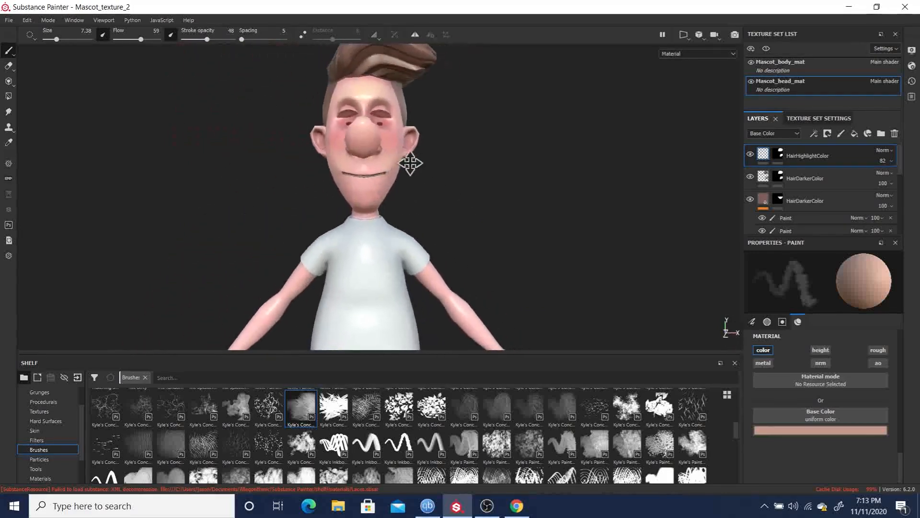
right_click_drag(407, 163, 19, 119, "alt")
middle_click_drag(368, 151, 353, 150, "alt")
left_click_drag(342, 145, 346, 168, "alt")
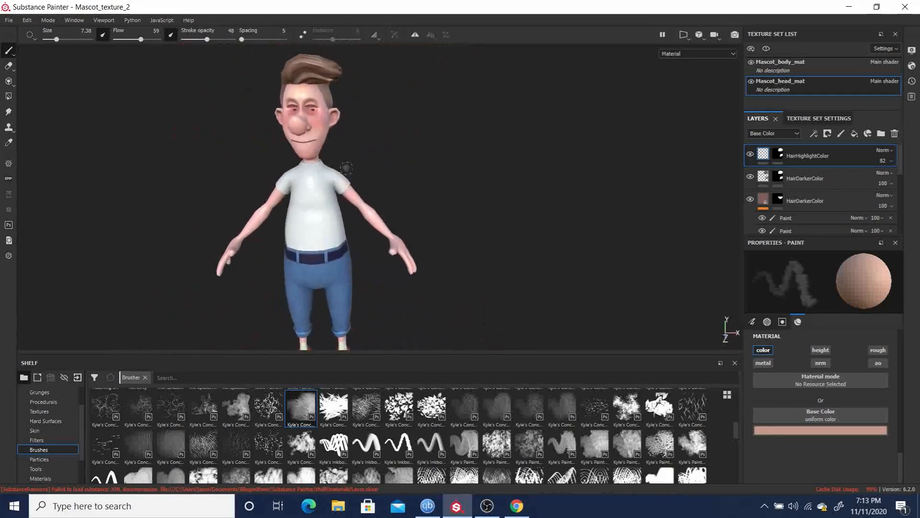
middle_click_drag(333, 185, 360, 154, "alt")
right_click_drag(360, 154, 231, 144, "alt")
left_click_drag(231, 144, 514, 161, "alt")
middle_click_drag(439, 167, 453, 160, "alt")
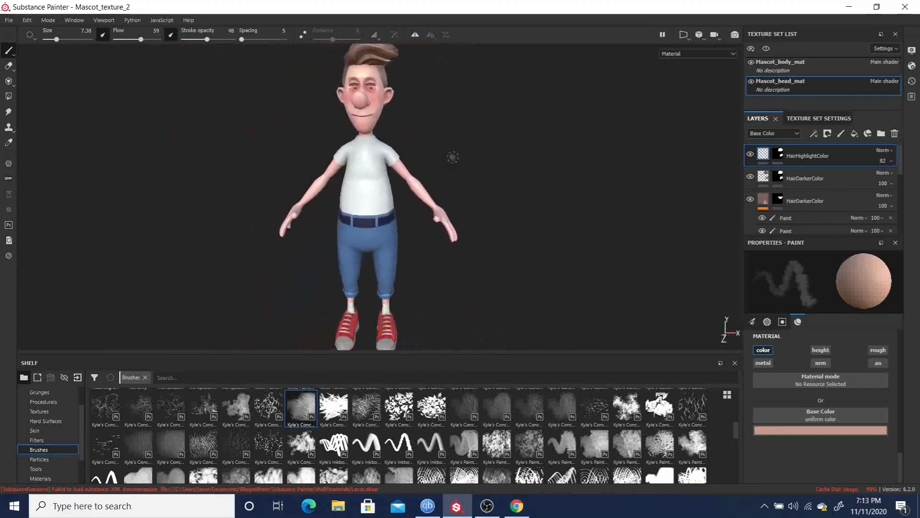
Step: Add a fill layer directly above SkinTone in the Mascot_body_mat texture set, with only the color channel enabled
left_click(812, 63)
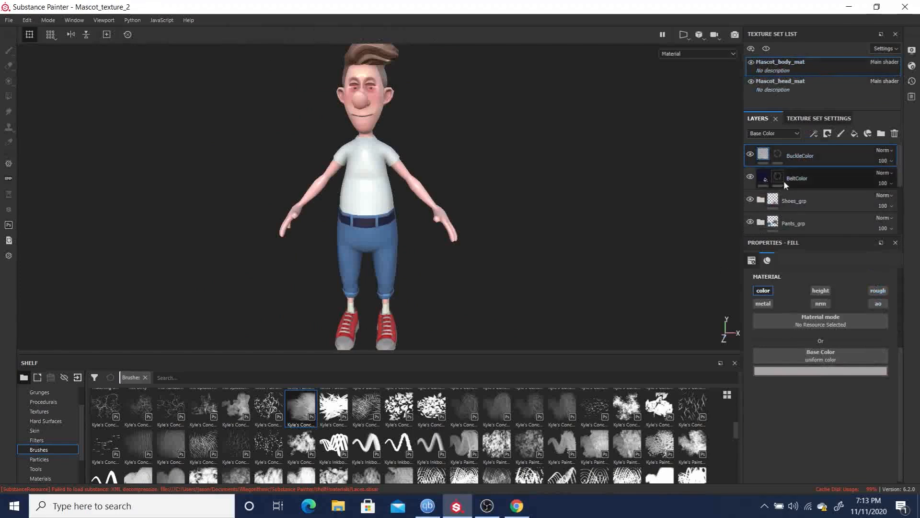
scroll(821, 201, "down", 5)
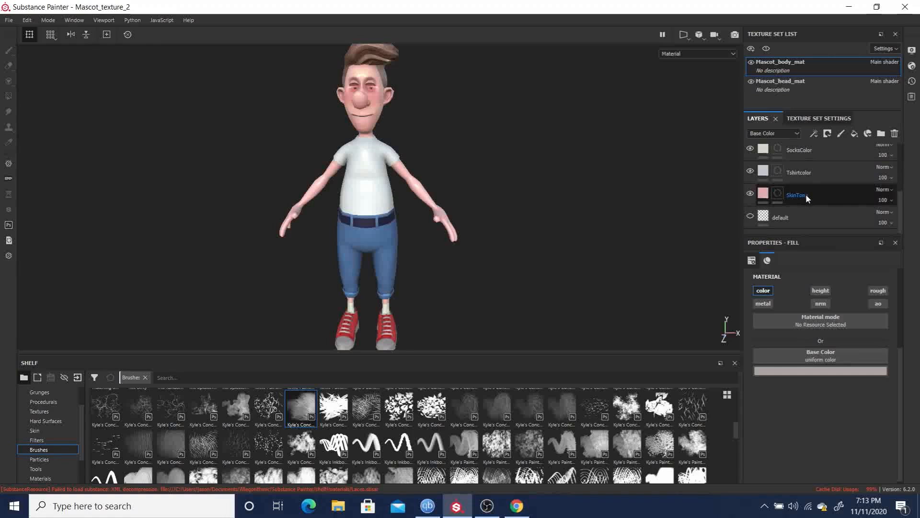
left_click(807, 195)
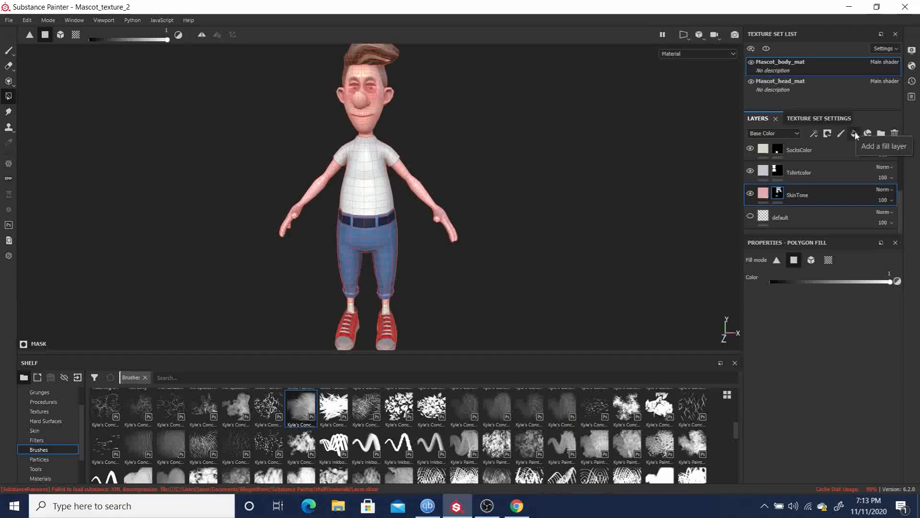
left_click(855, 134)
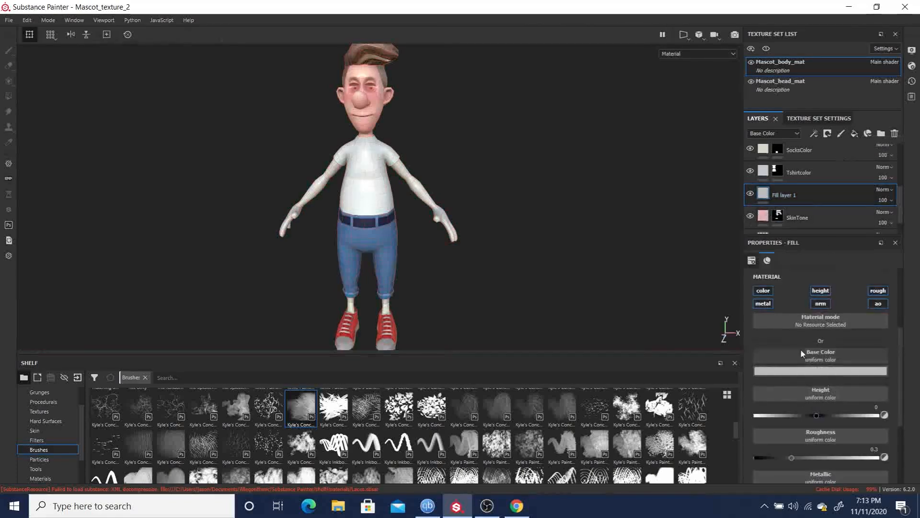
left_click(764, 291)
Step: Sample the SkinTone color as the fill layer's base color and darken it to deep red (R 0.206, G 0.029, B 0.029)
left_click(769, 370)
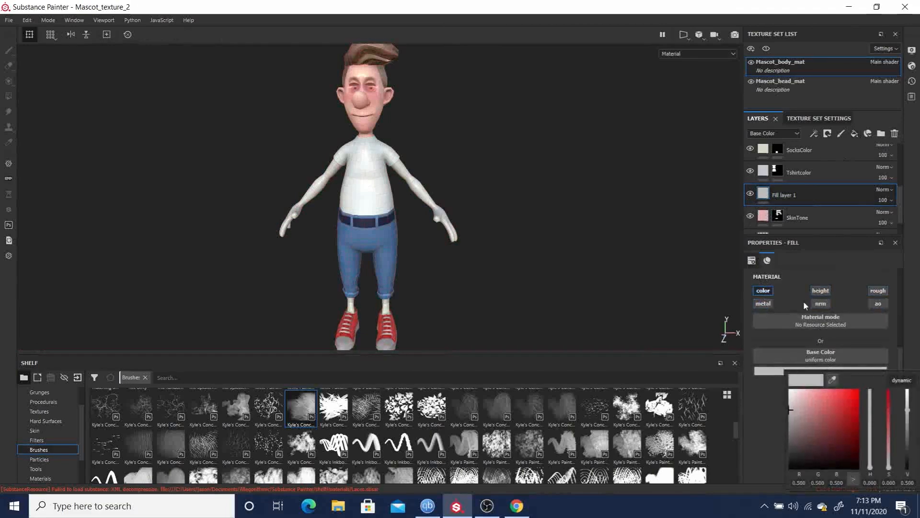
left_click(834, 380)
left_click(763, 216)
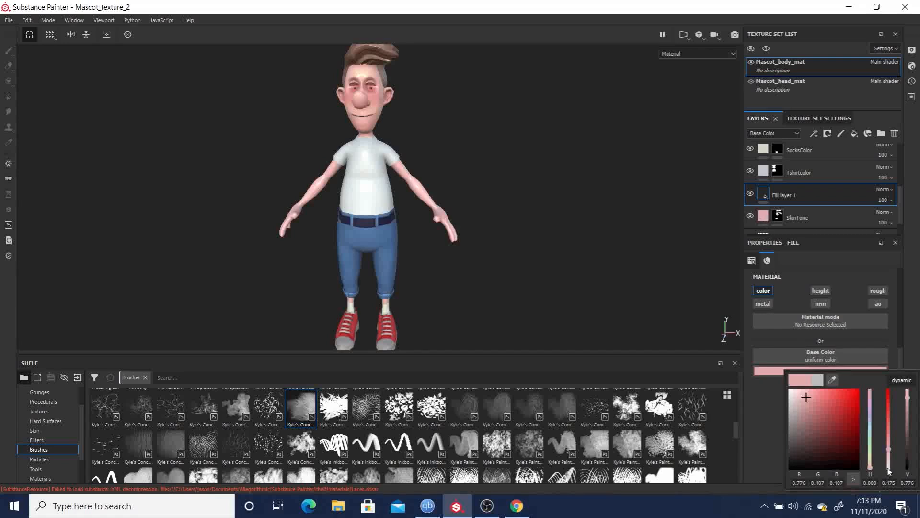
mouse_move(835, 435)
left_mouse_down()
mouse_move(824, 424)
mouse_move(825, 434)
mouse_move(831, 429)
left_mouse_up()
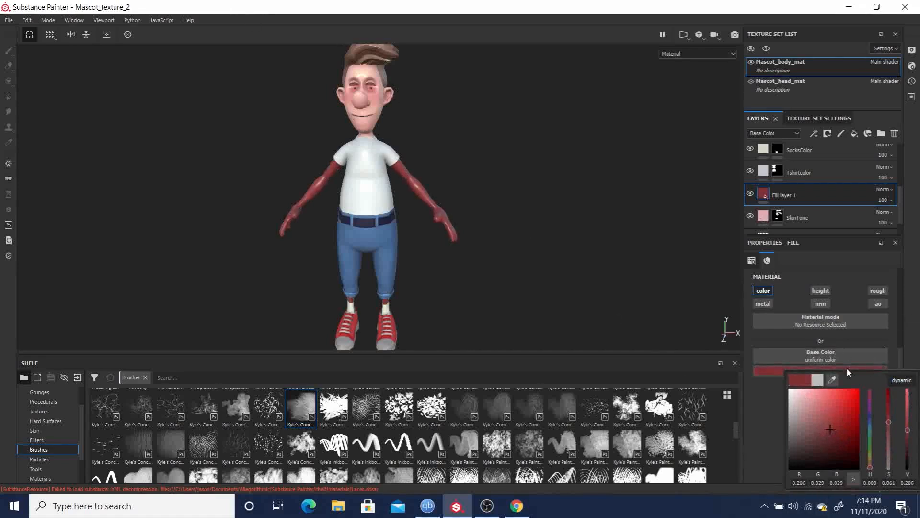
Step: Add a black mask to the dark red fill layer and rename the layer DarkerSkinTone
right_click(763, 193)
left_click(806, 209)
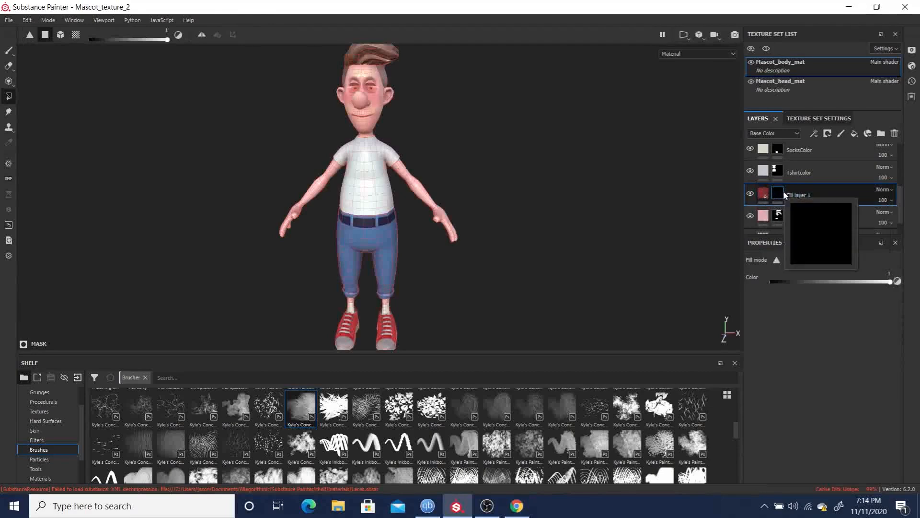
double_click(795, 195)
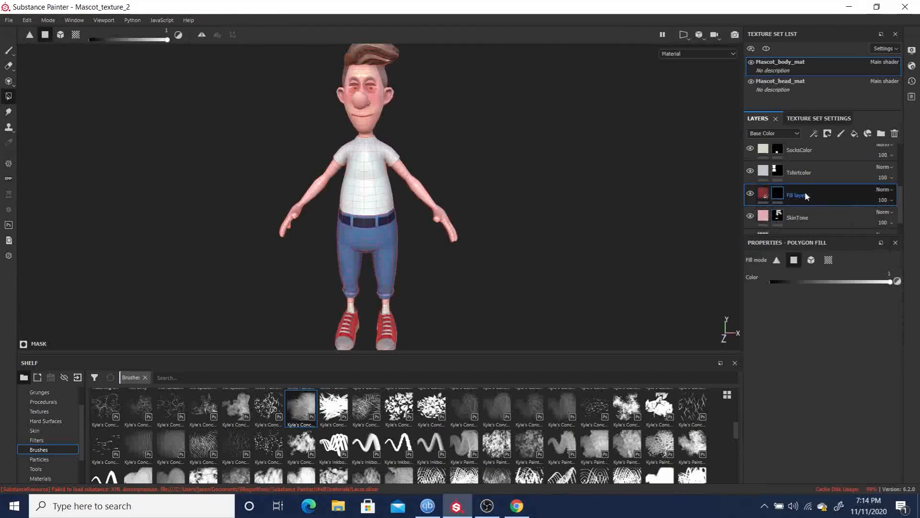
type("DarkerSkinTone")
key("Return")
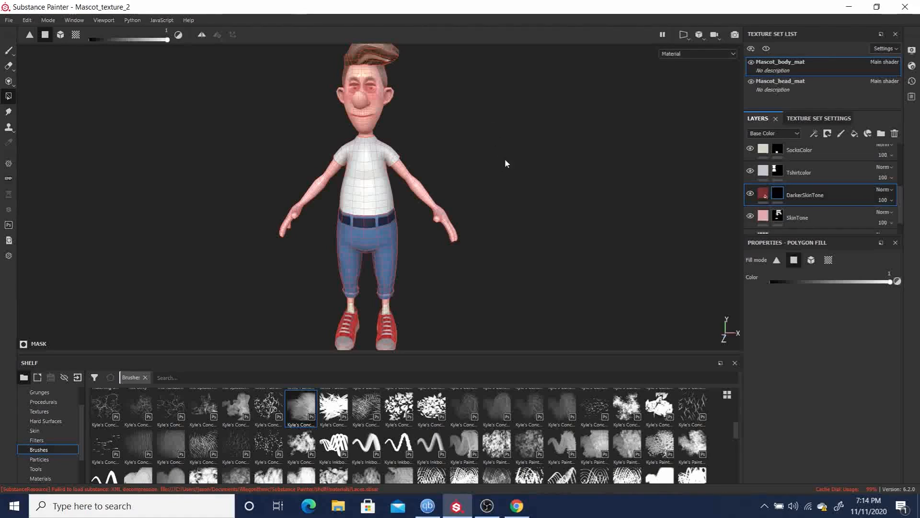
Step: Examine the mascot's arm and hand up close
left_click_drag(513, 153, 478, 178, "alt")
middle_click_drag(477, 177, 510, 157, "alt")
right_click_drag(511, 146, 465, 188, "alt")
left_click_drag(466, 193, 471, 129, "alt")
right_click_drag(471, 127, 488, 165, "alt")
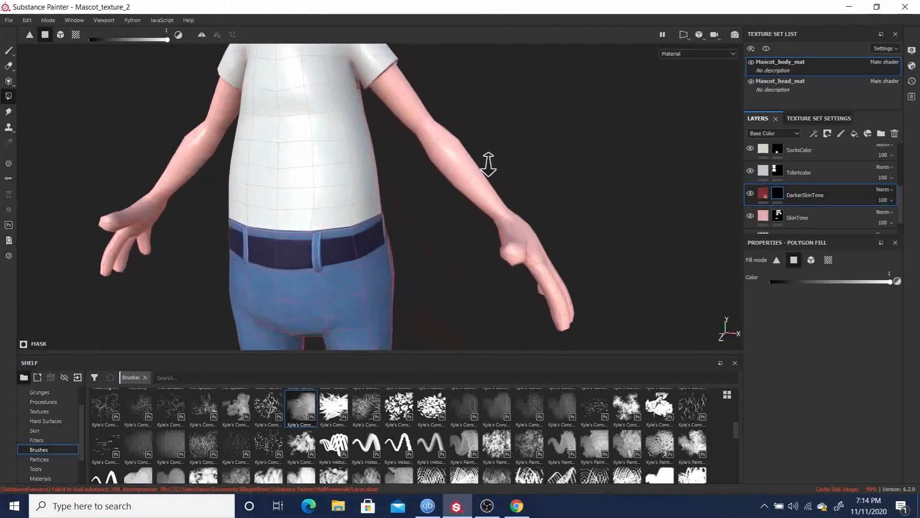
middle_click_drag(566, 154, 542, 131, "alt")
right_click_drag(542, 131, 544, 171, "alt")
middle_click_drag(544, 169, 543, 205, "alt")
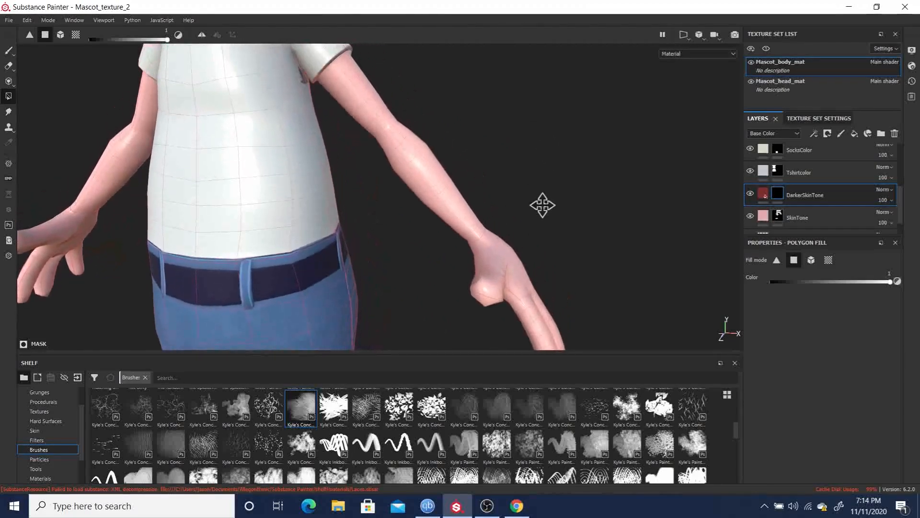
left_click(849, 194)
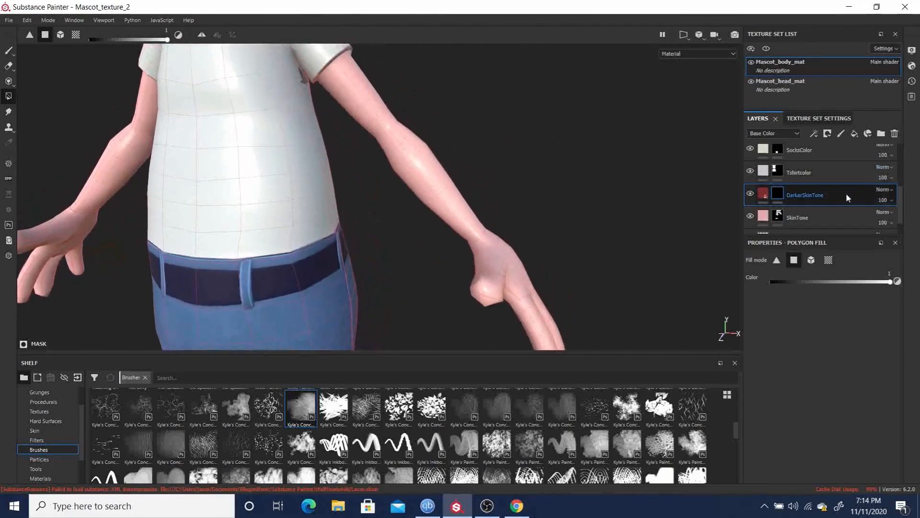
right_click(811, 194)
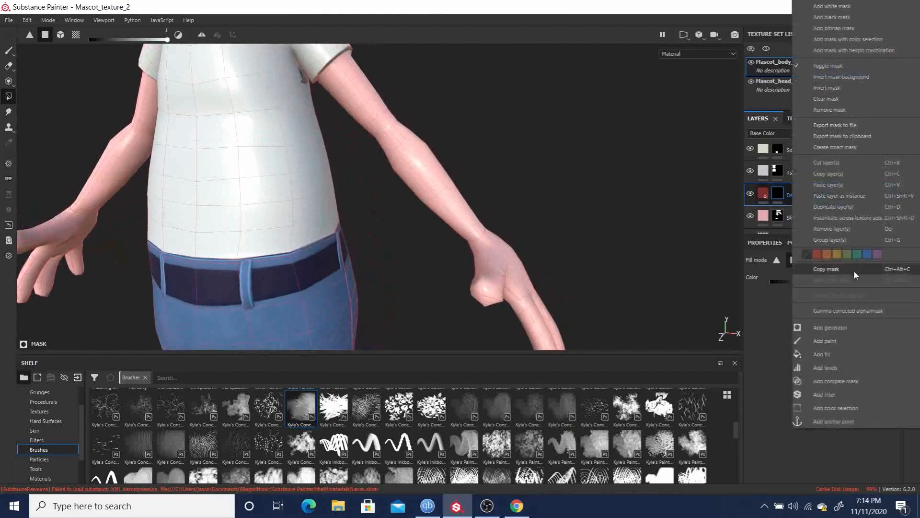
left_click(836, 99)
left_click(762, 195)
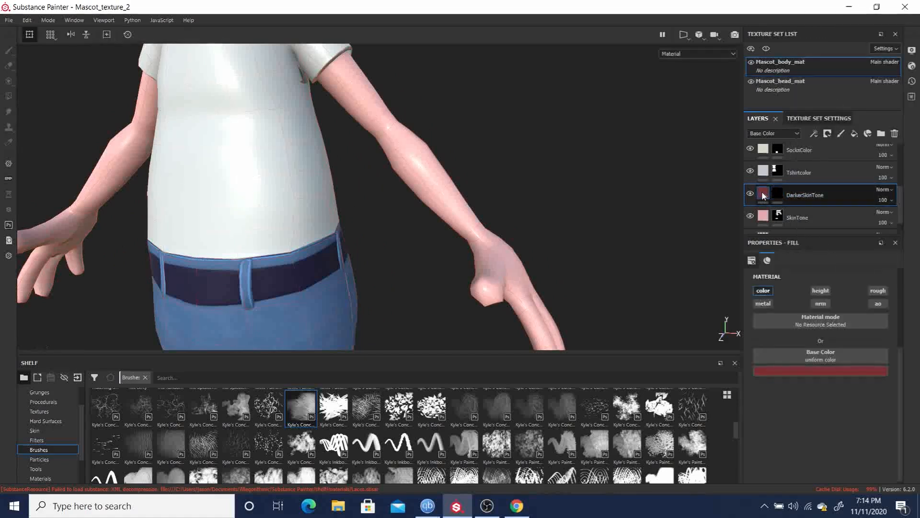
right_click(763, 196)
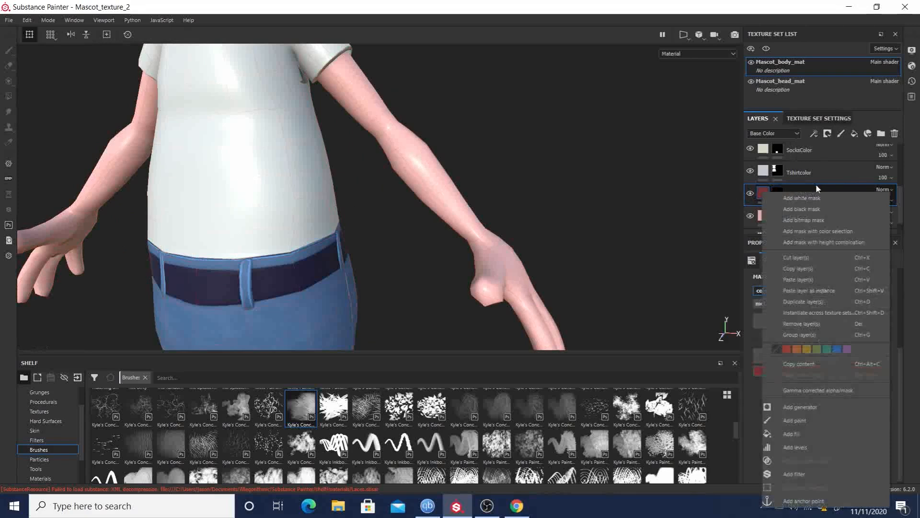
left_click(828, 187)
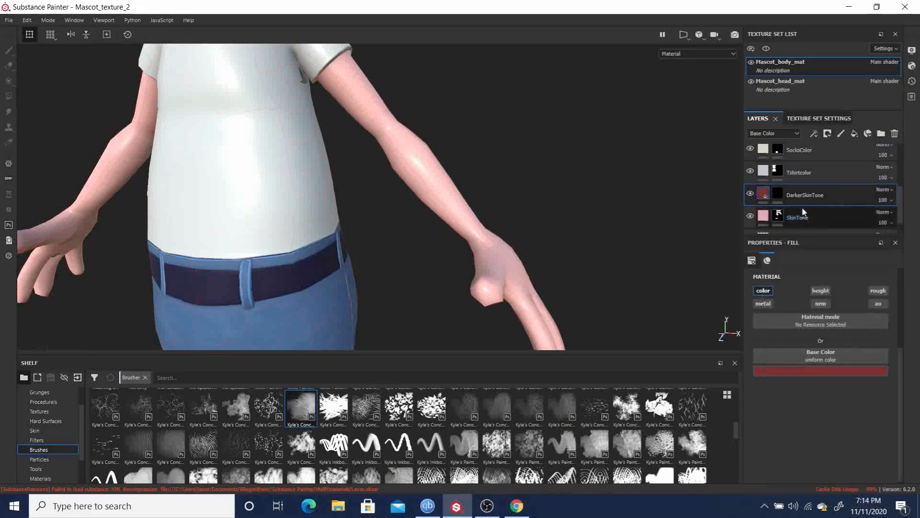
Step: Copy the name of the DarkerSkinTone fill layer and delete that layer
double_click(807, 194)
key("ctrl+c")
right_click(808, 194)
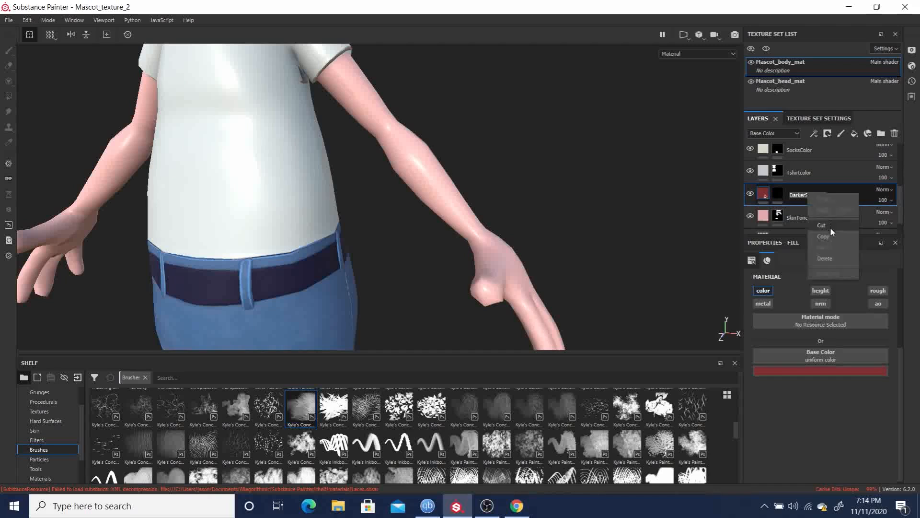
left_click(823, 236)
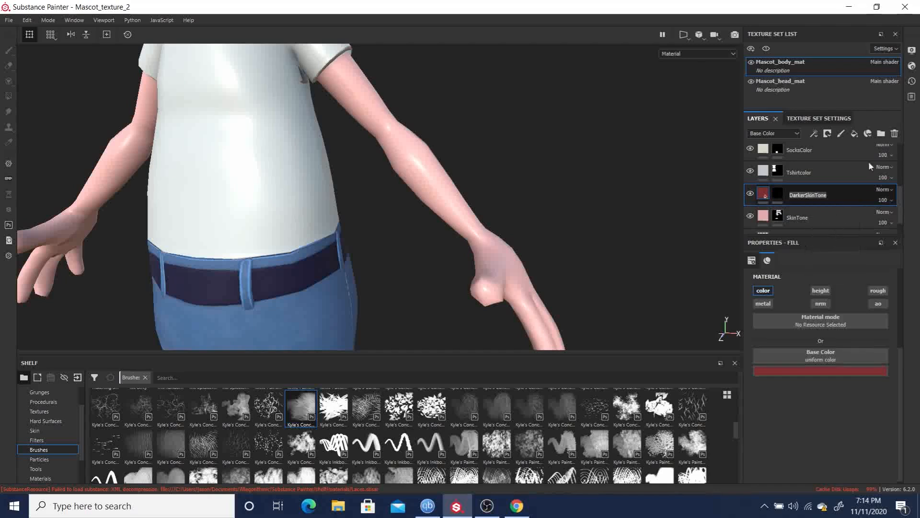
left_click(894, 134)
right_click(804, 198)
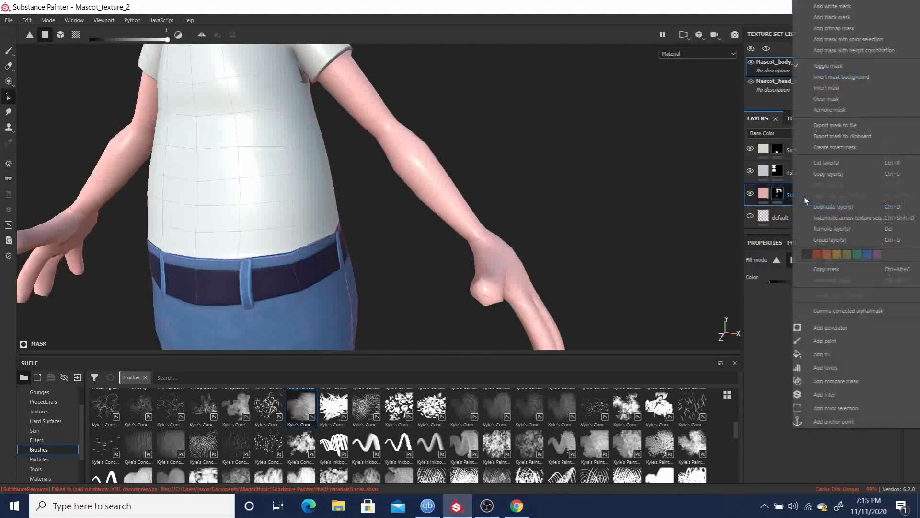
left_click(758, 336)
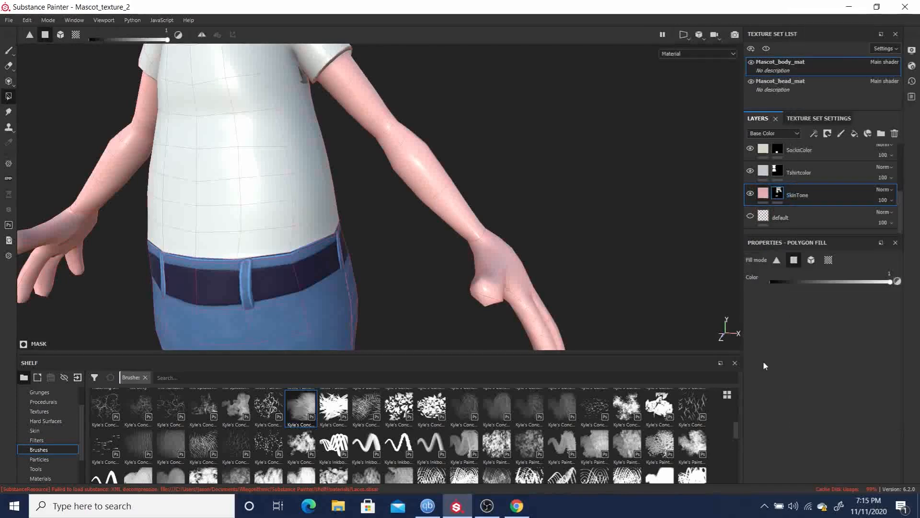
Step: Add a paint layer directly above SkinTone and rename it DarkerSkinTone with the copied name
left_click(841, 133)
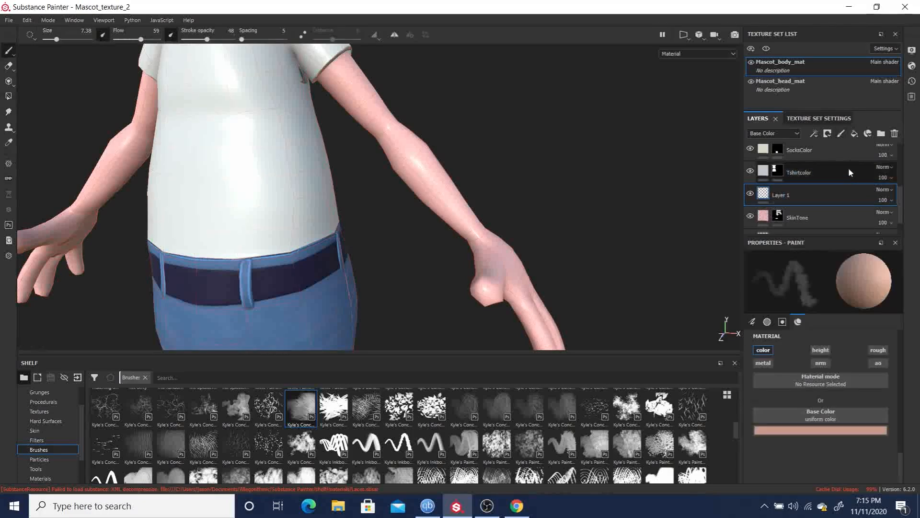
right_click(781, 195)
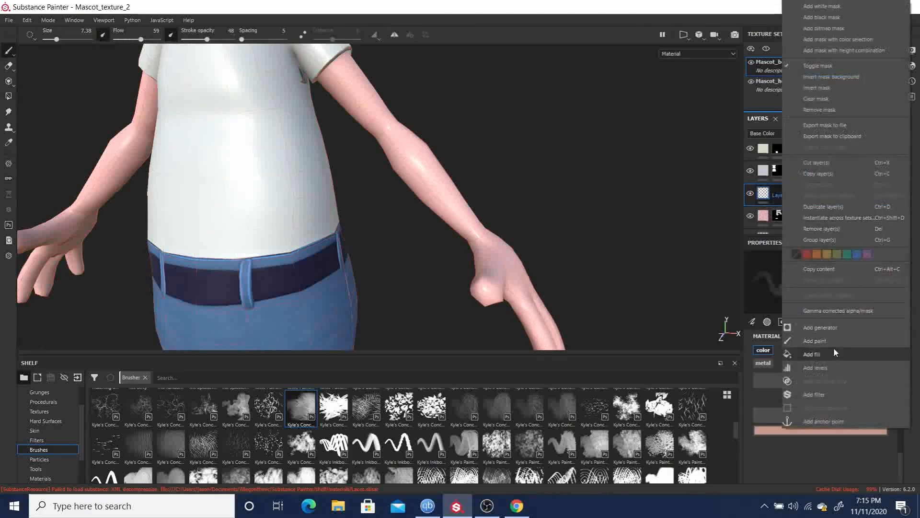
left_click(775, 197)
double_click(781, 196)
right_click(785, 195)
left_click(808, 249)
left_click(839, 200)
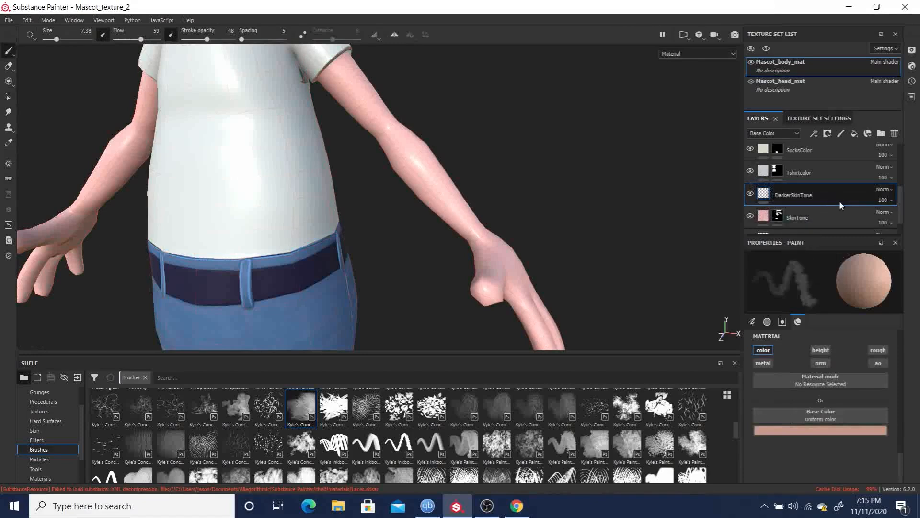
Step: Add a black mask to the DarkerSkinTone paint layer and paste a copy of SkinTone's mask into it
right_click(764, 196)
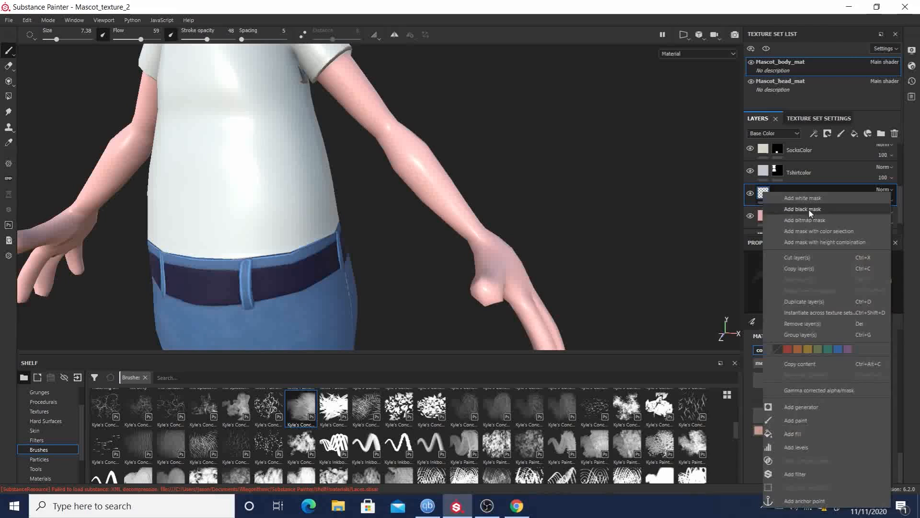
left_click(809, 210)
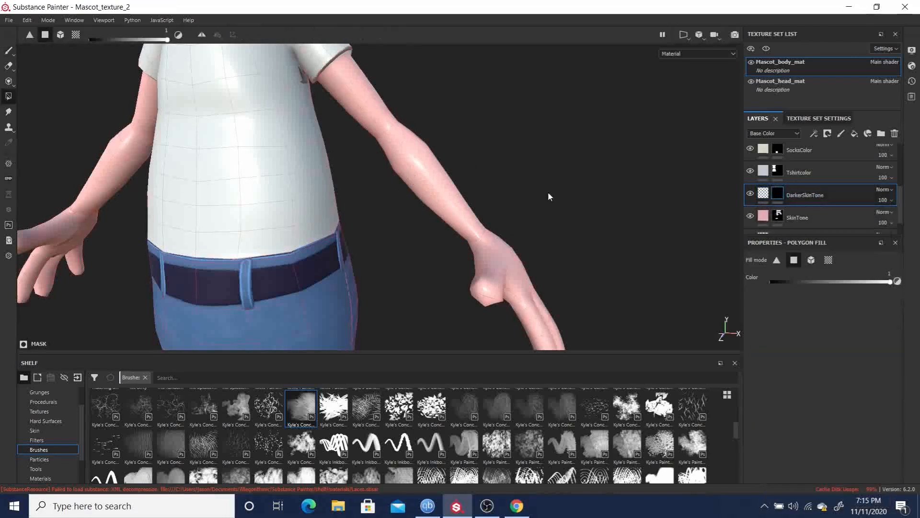
right_click(780, 217)
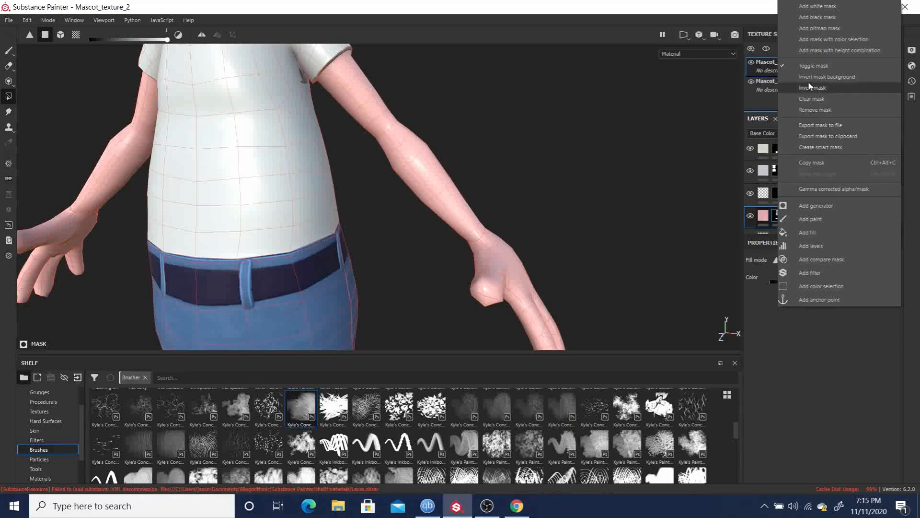
left_click(811, 163)
right_click(776, 194)
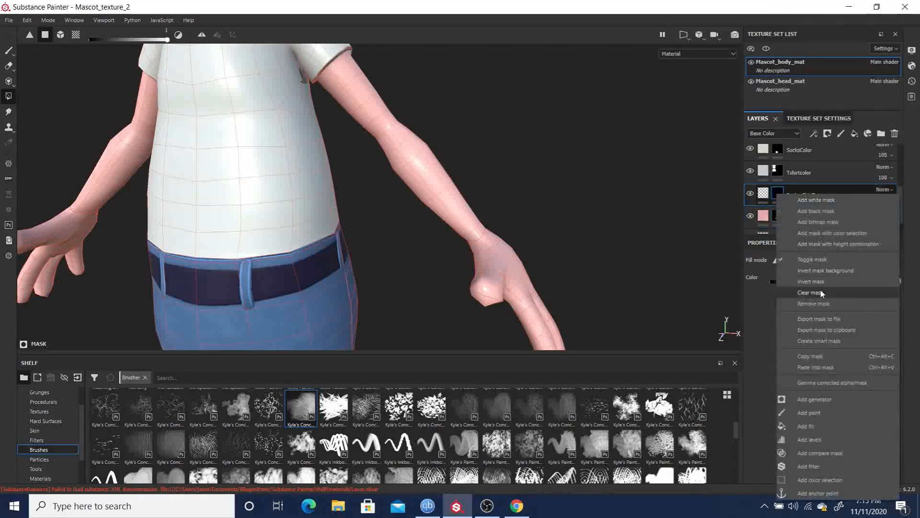
left_click(826, 368)
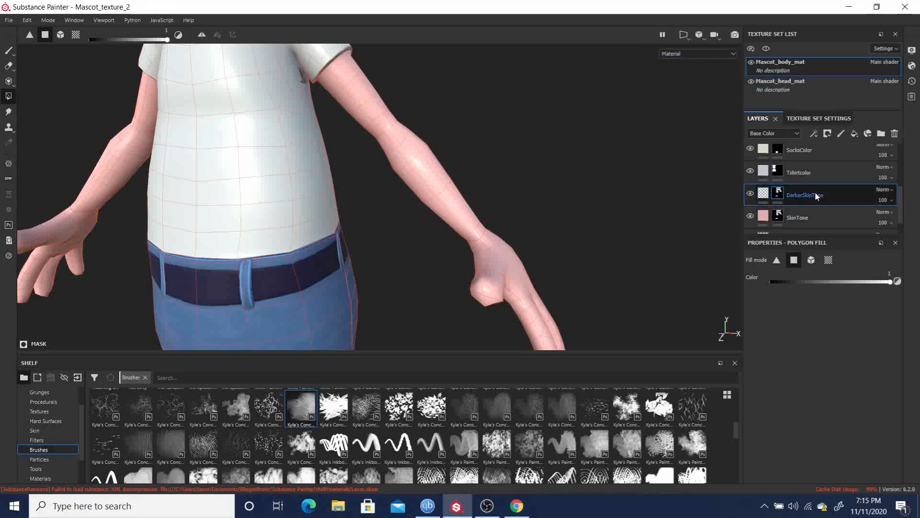
Step: Sample the SkinTone color as the paint color for DarkerSkinTone and darken it to R 0.246, G 0.067, B 0.067
left_click(765, 194)
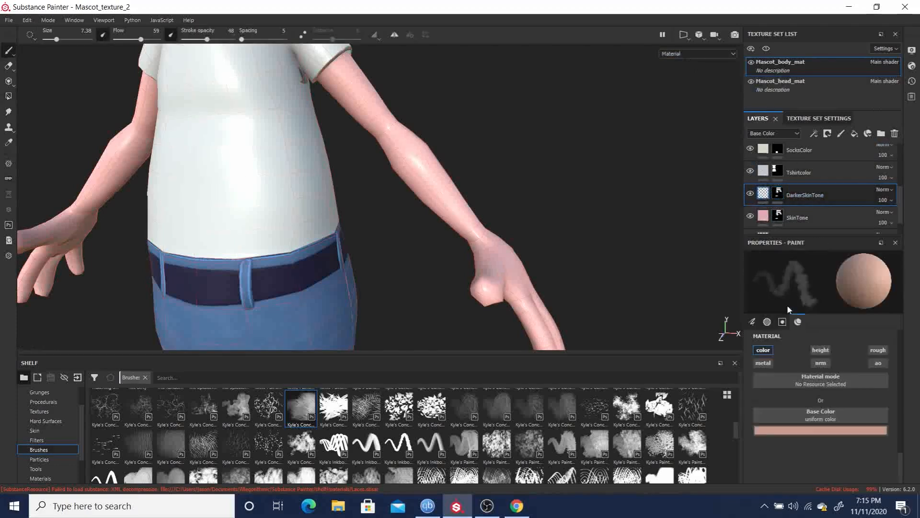
left_click(811, 431)
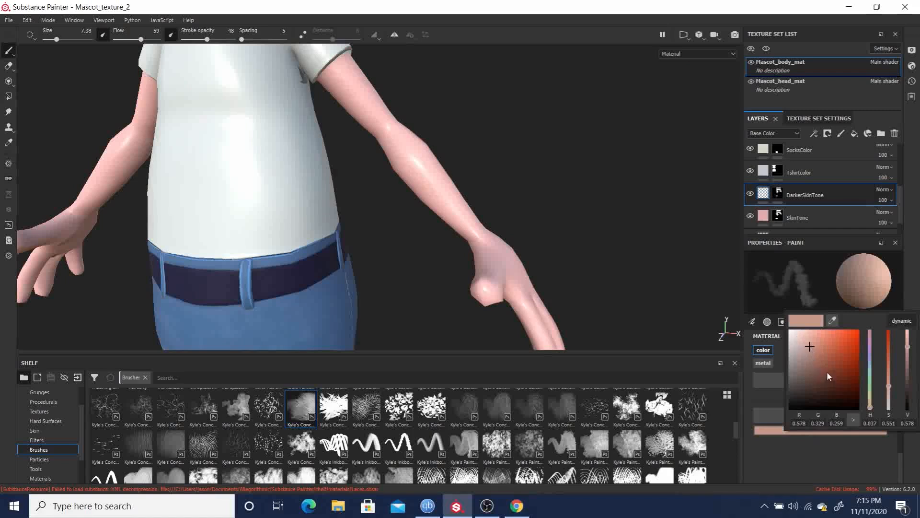
left_click_drag(827, 367, 823, 375)
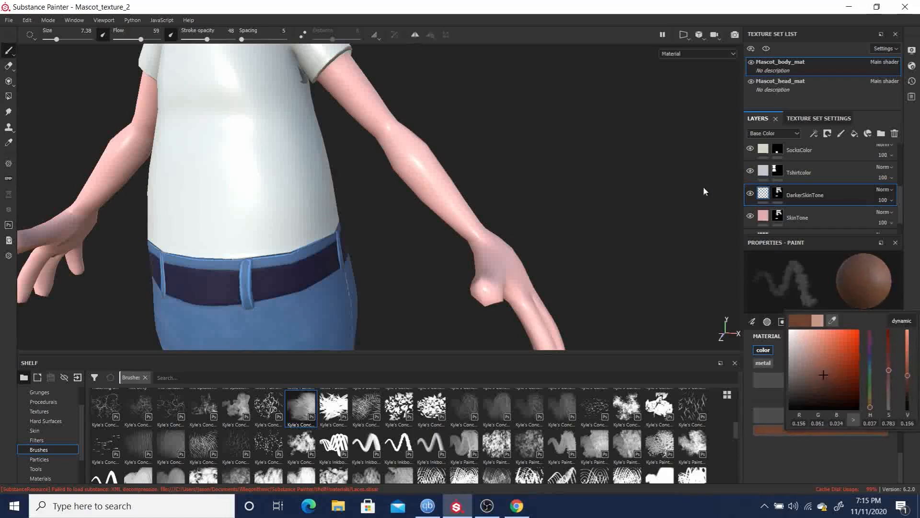
left_click(832, 322)
left_click(766, 213)
left_click(820, 366)
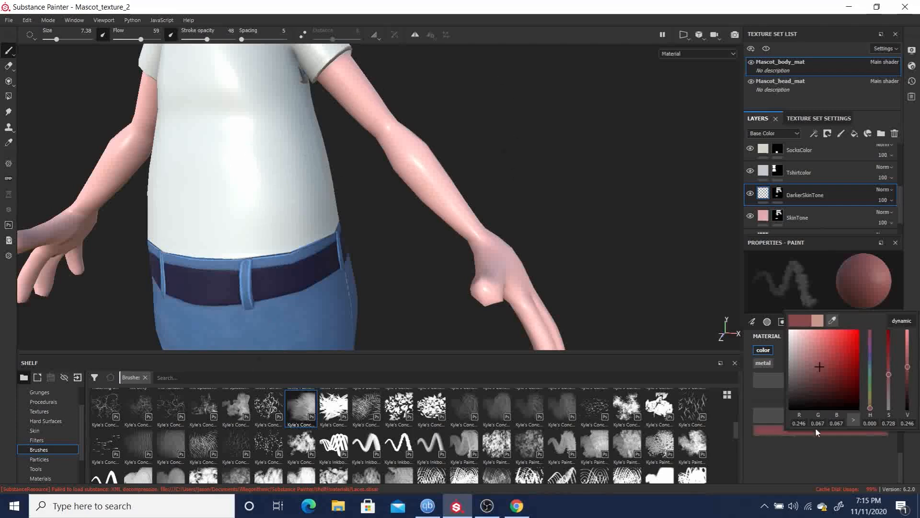
Step: Select the Dirt Spots brush highlighted beside dirt_spots_2 and enlarge it to size 14.81
left_click_drag(735, 430, 732, 410)
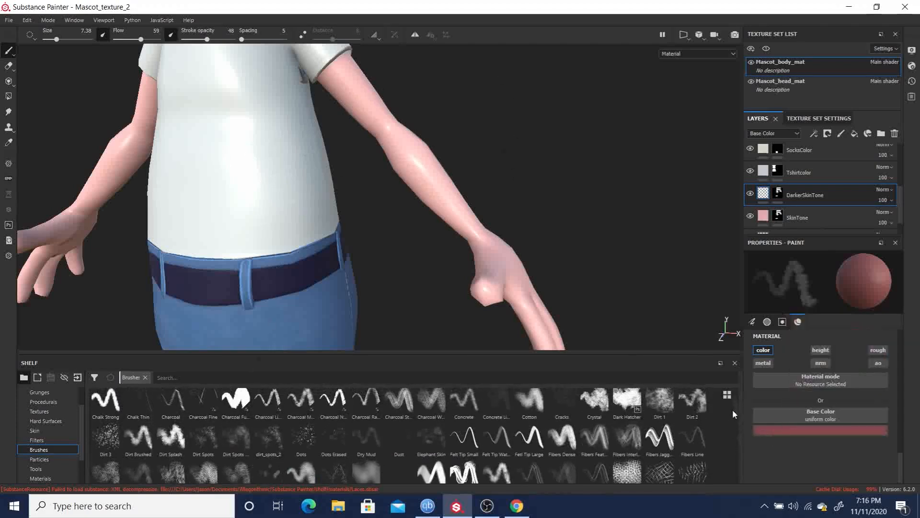
left_click(234, 436)
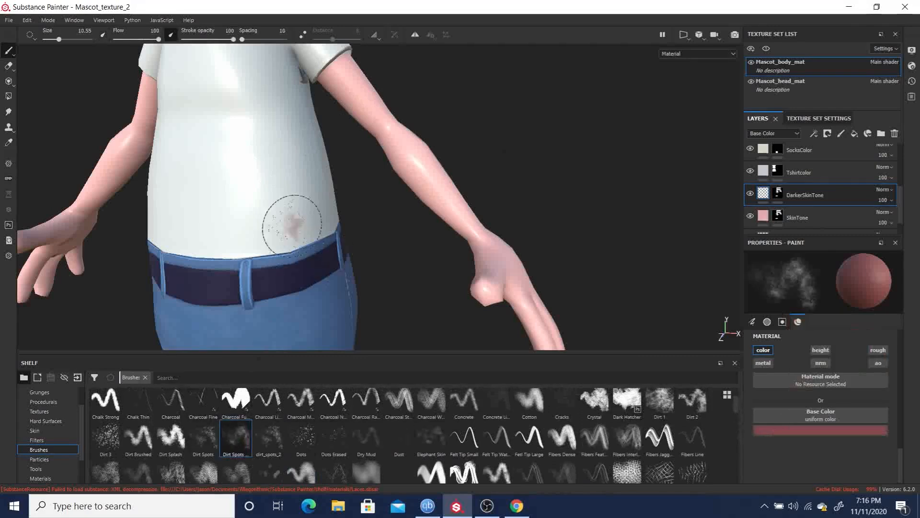
key("bracketright")
key("bracketright")
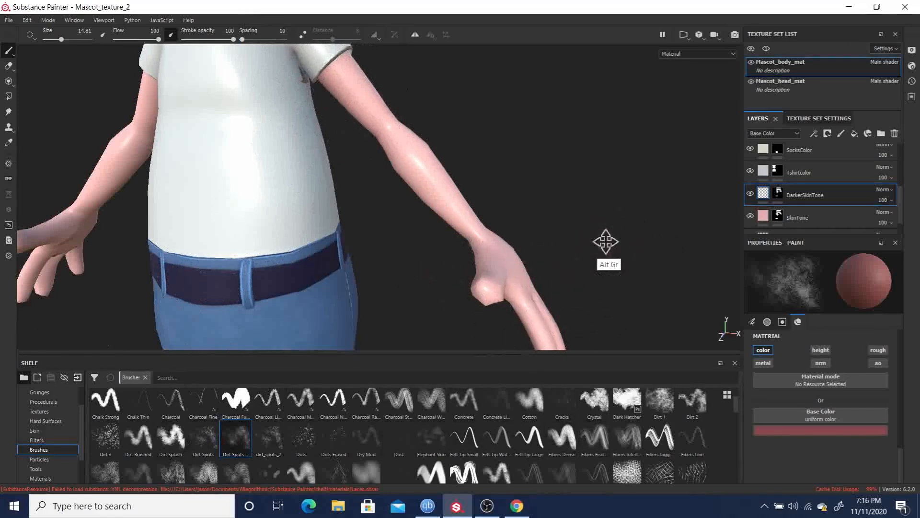
Step: Browse the available brushes, try Dirt 1 and choose Dirt 2 for the skin shading
middle_click_drag(606, 240, 588, 169, "alt")
left_click_drag(588, 170, 558, 138, "ctrl+alt")
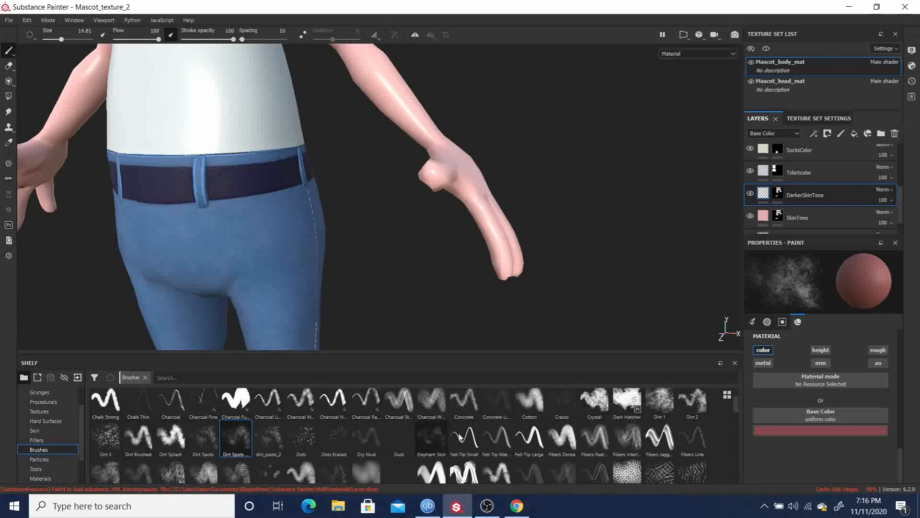
right_click(734, 405)
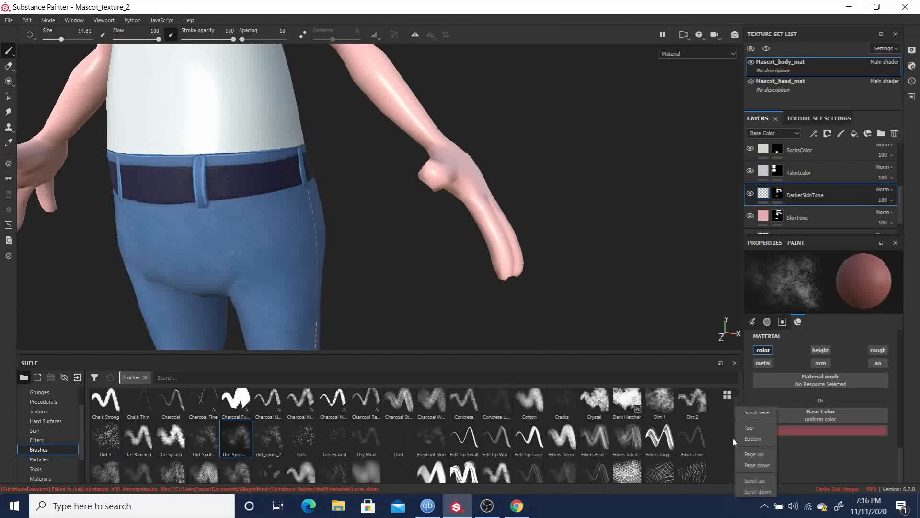
left_click(725, 424)
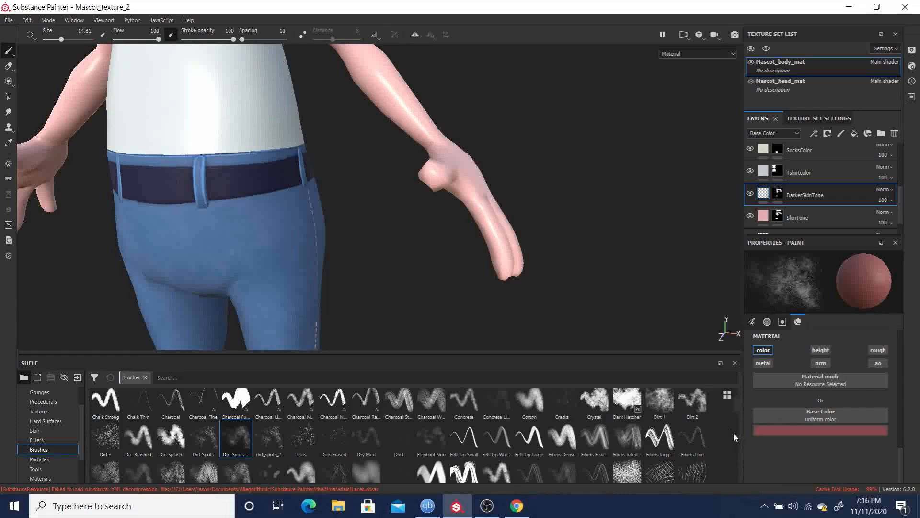
scroll(733, 433, "down", 2)
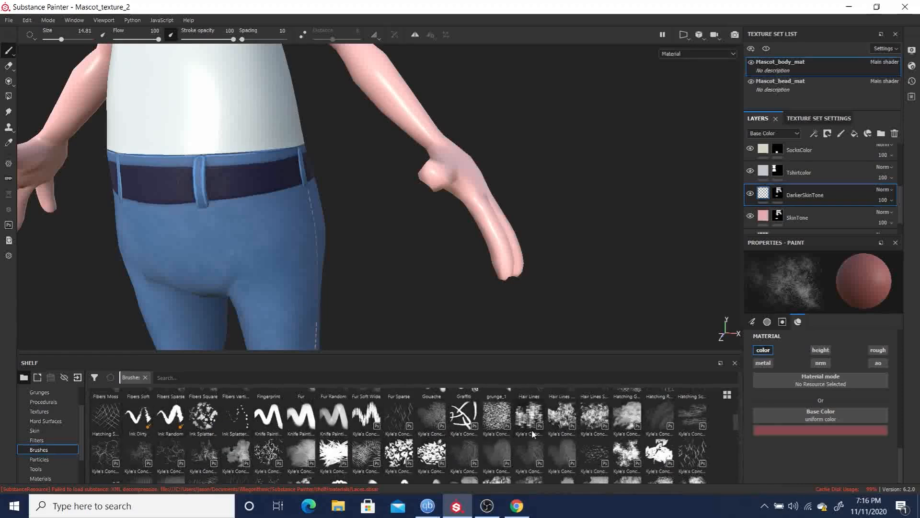
scroll(733, 397, "up", 3)
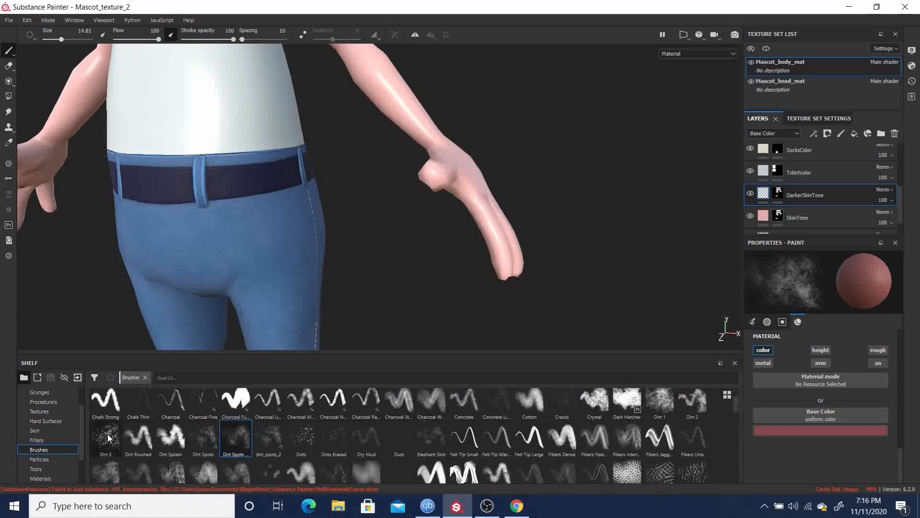
left_click(657, 401)
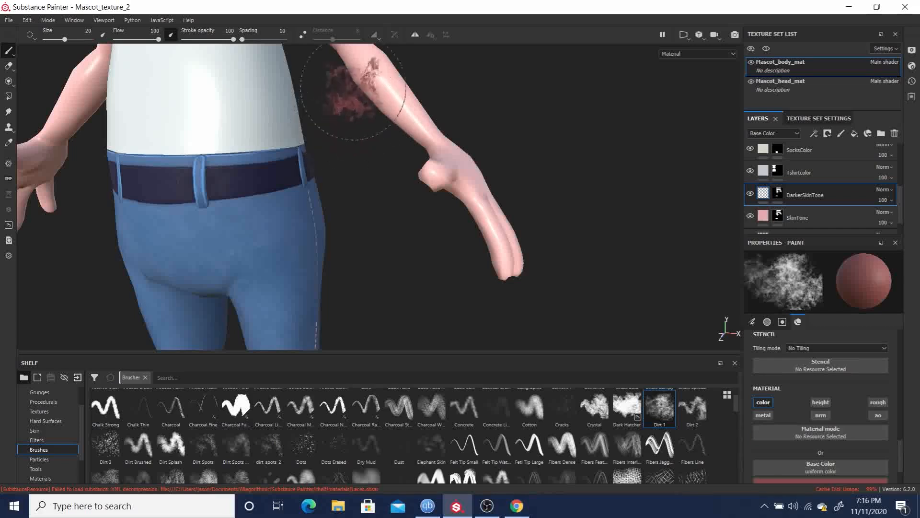
left_click(693, 407)
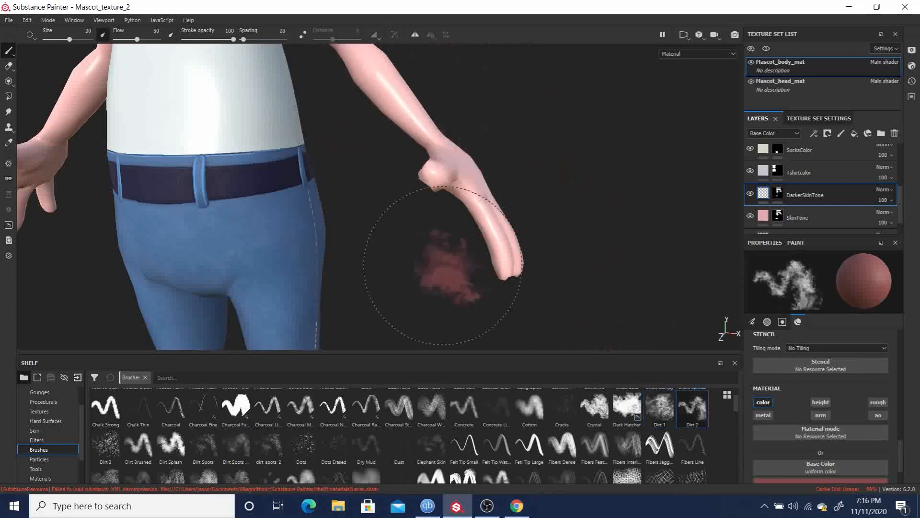
Step: Bring the upper arm into view and lower the Dirt 2 brush's flow to 27
left_click_drag(393, 127, 676, 266, "alt")
left_click_drag(621, 154, 606, 123, "alt")
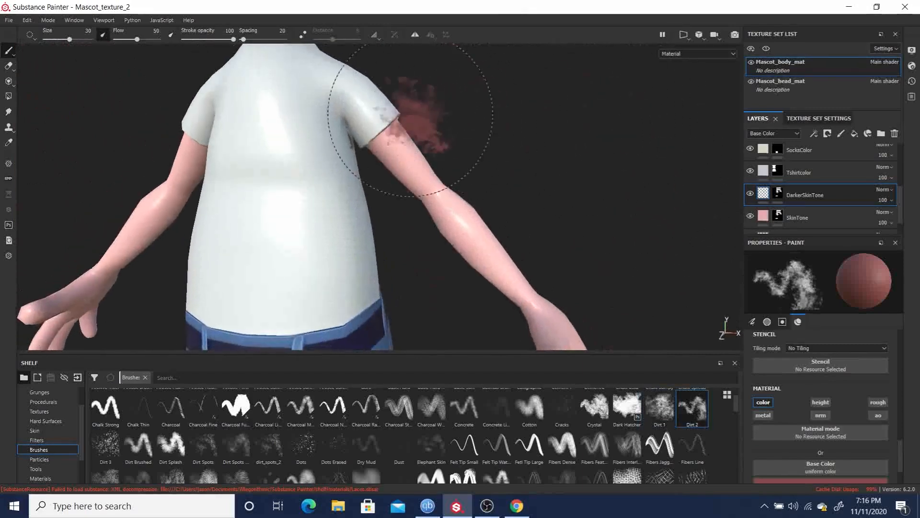
mouse_move(389, 134)
left_mouse_down("ctrl")
mouse_move(364, 171)
mouse_move(433, 211)
mouse_move(465, 217)
left_mouse_up("ctrl")
mouse_move(397, 171)
left_mouse_down("ctrl")
mouse_move(382, 158)
mouse_move(372, 195)
mouse_move(321, 176)
mouse_move(303, 191)
left_mouse_up("ctrl")
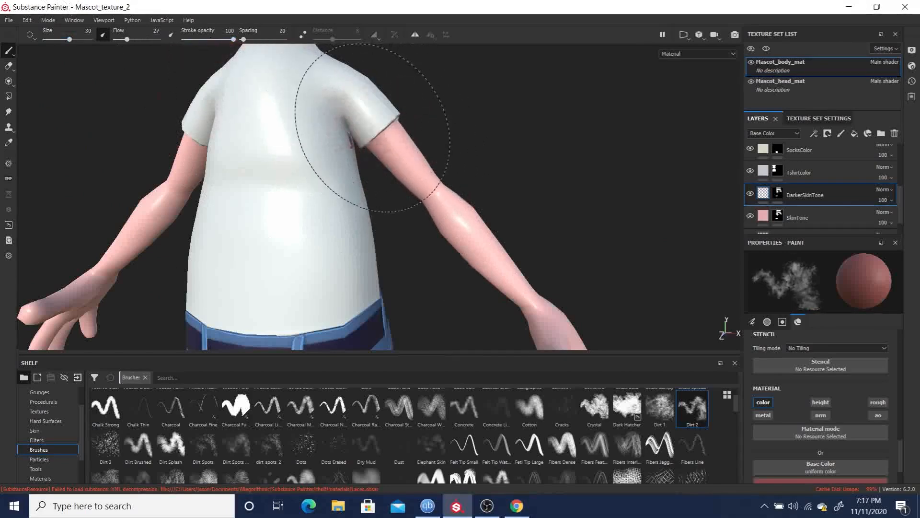
Step: Undo a Dirt 2 test stroke over the upper arm and lower the brush's stroke opacity to 35
left_click_drag(370, 113, 289, 120)
key("ctrl+z")
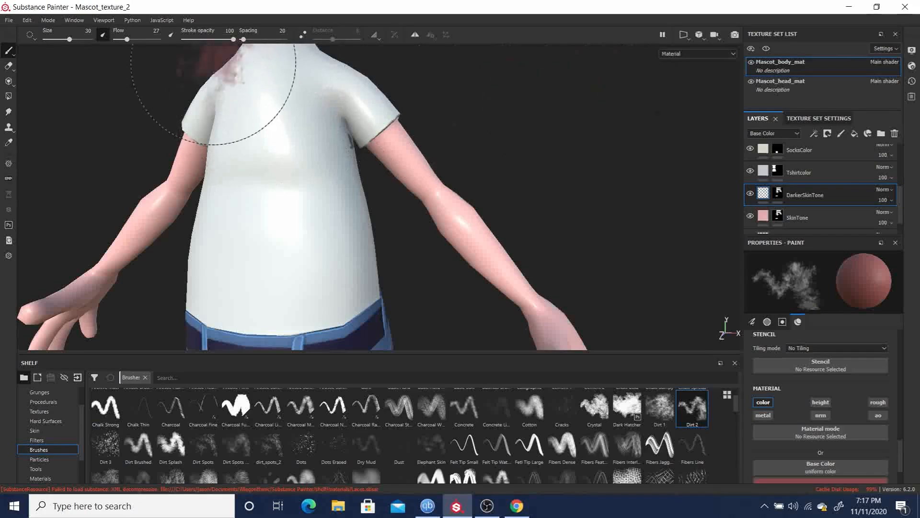
left_click_drag(233, 39, 197, 40)
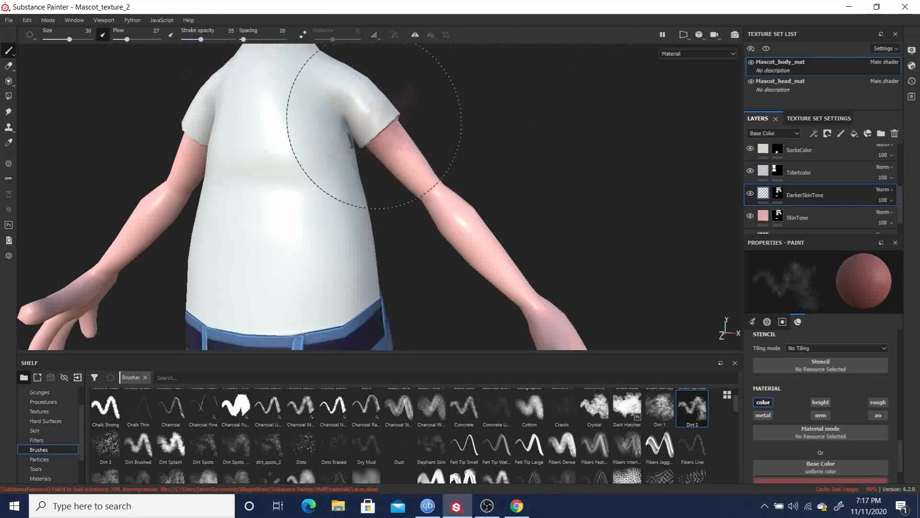
Step: Enlarge the Dirt 2 brush to size 44.58 and raise its flow to 48 for shading the other upper arm
mouse_move(551, 154)
left_mouse_down("alt")
mouse_move(473, 144)
mouse_move(431, 96)
left_mouse_up("alt")
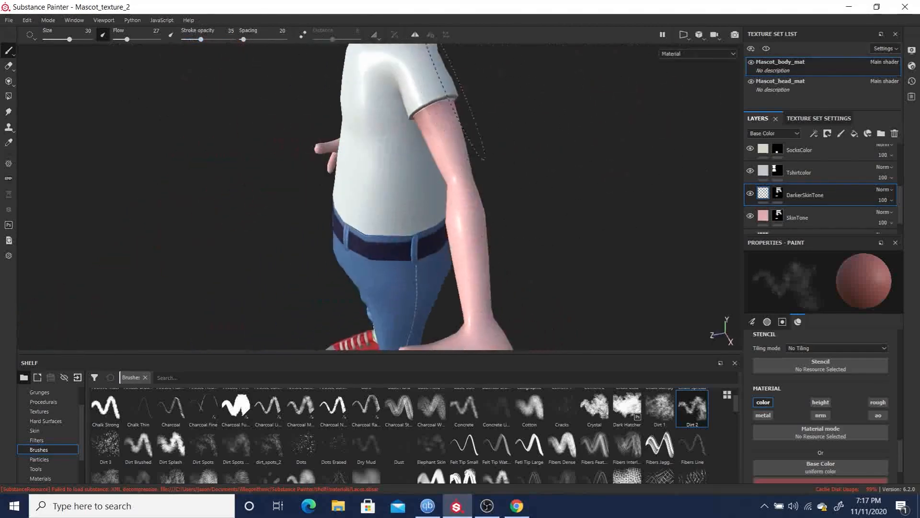
left_click_drag(534, 148, 563, 123, "alt")
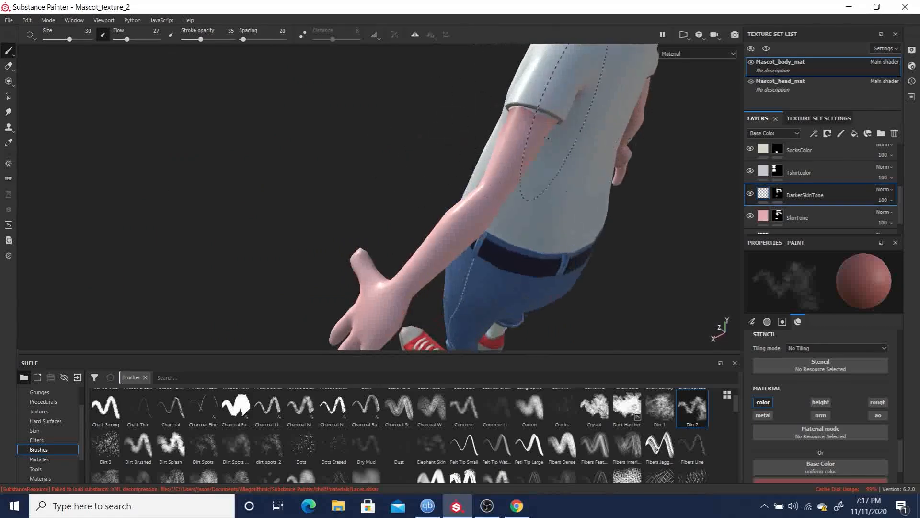
left_click_drag(241, 136, 518, 154, "alt")
left_click_drag(251, 87, 769, 66, "alt")
left_click_drag(582, 140, 657, 173, "alt")
mouse_move(520, 26)
left_mouse_down("alt")
mouse_move(662, 117)
mouse_move(585, 82)
left_mouse_up("alt")
mouse_move(287, 64)
right_mouse_down("ctrl")
mouse_move(216, 83)
mouse_move(297, 79)
right_mouse_up("ctrl")
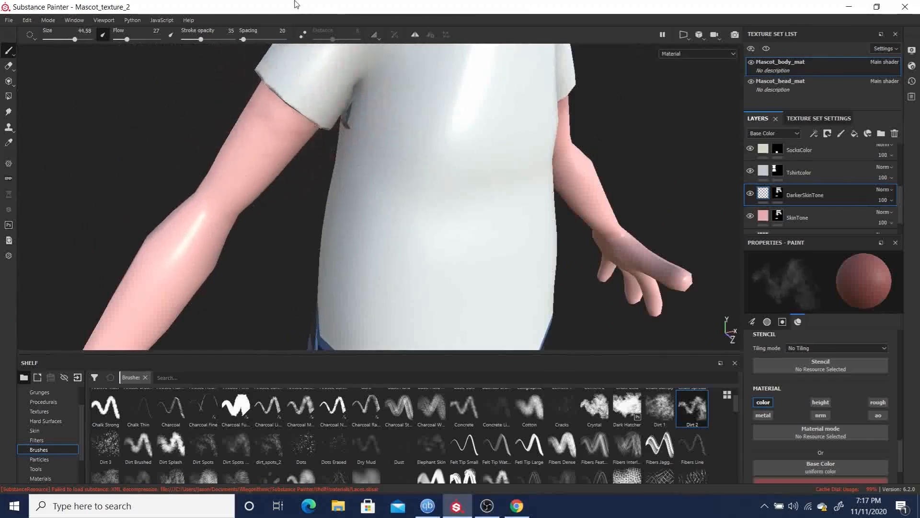
mouse_move(188, 185)
left_mouse_down("ctrl")
mouse_move(249, 250)
mouse_move(197, 200)
mouse_move(324, 174)
mouse_move(263, 173)
mouse_move(218, 156)
mouse_move(222, 102)
left_mouse_up("ctrl")
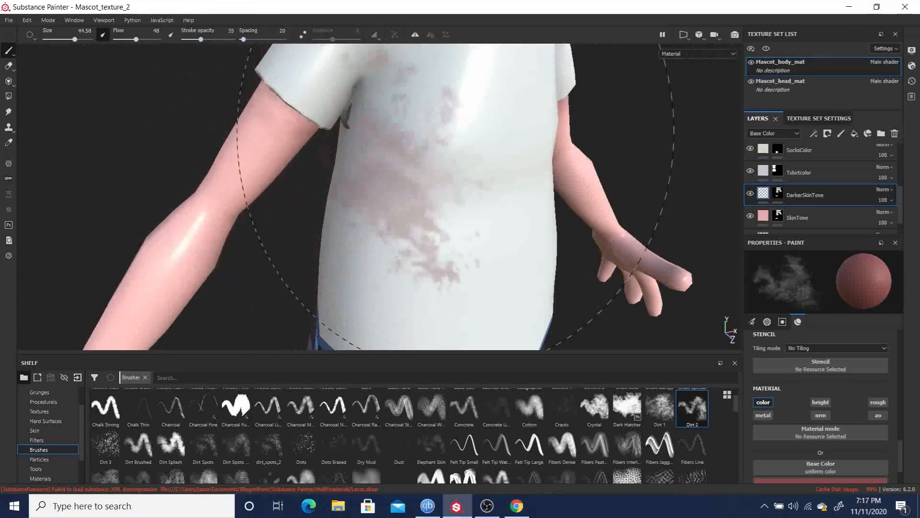
Step: Switch to the Eraser and examine the skin of the upper arms around the sleeve edges from the front, side and back
key("e")
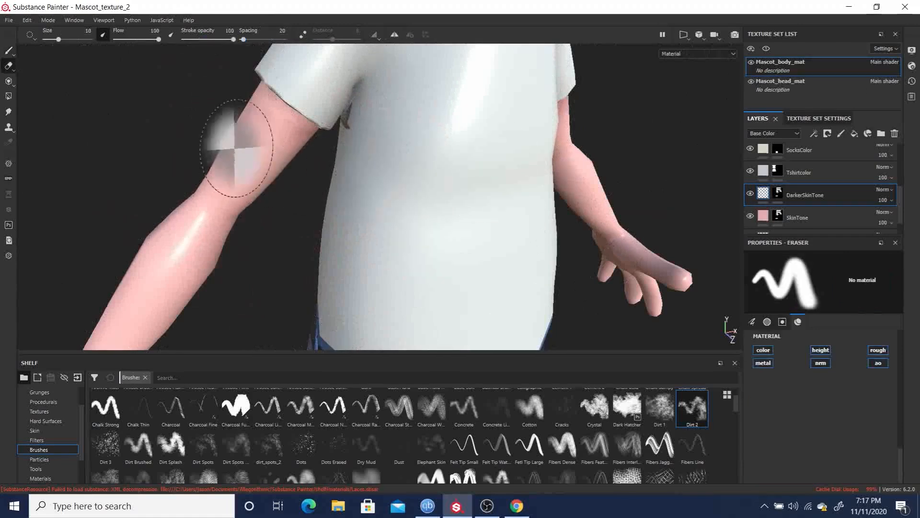
mouse_move(359, 221)
left_mouse_down("alt")
mouse_move(430, 228)
mouse_move(507, 192)
left_mouse_up("alt")
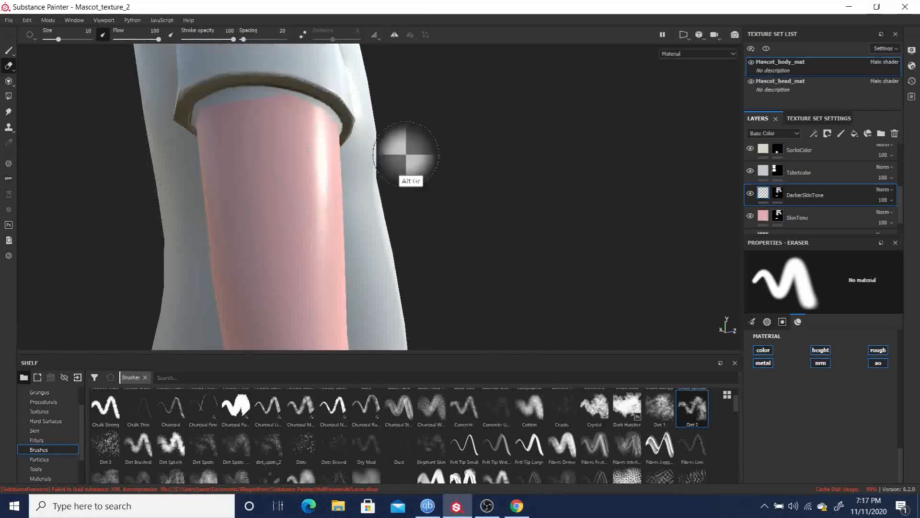
left_click_drag(376, 179, 617, 147, "alt")
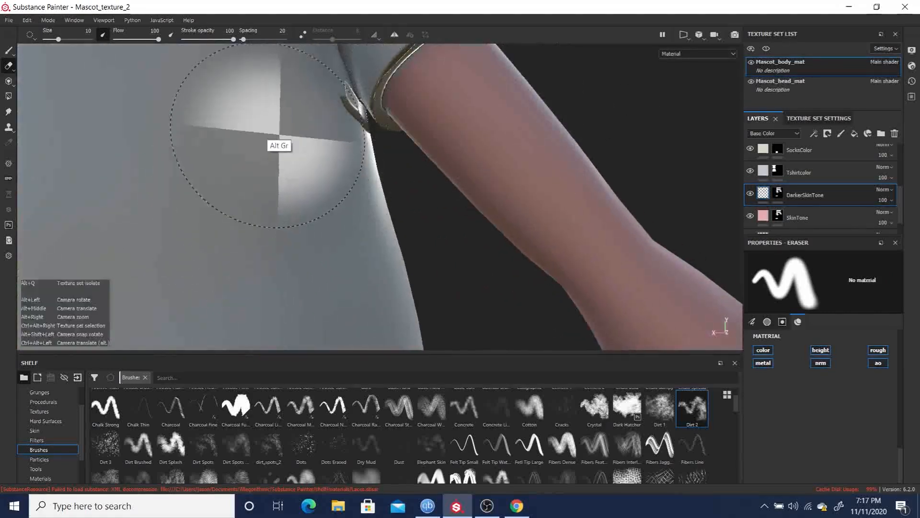
mouse_move(271, 226)
left_mouse_down("alt")
mouse_move(427, 198)
mouse_move(874, 153)
left_mouse_up("alt")
left_click_drag(604, 158, 202, 175, "ctrl+alt")
mouse_move(386, 207)
left_mouse_down("alt")
mouse_move(356, 214)
mouse_move(405, 214)
mouse_move(451, 242)
left_mouse_up("alt")
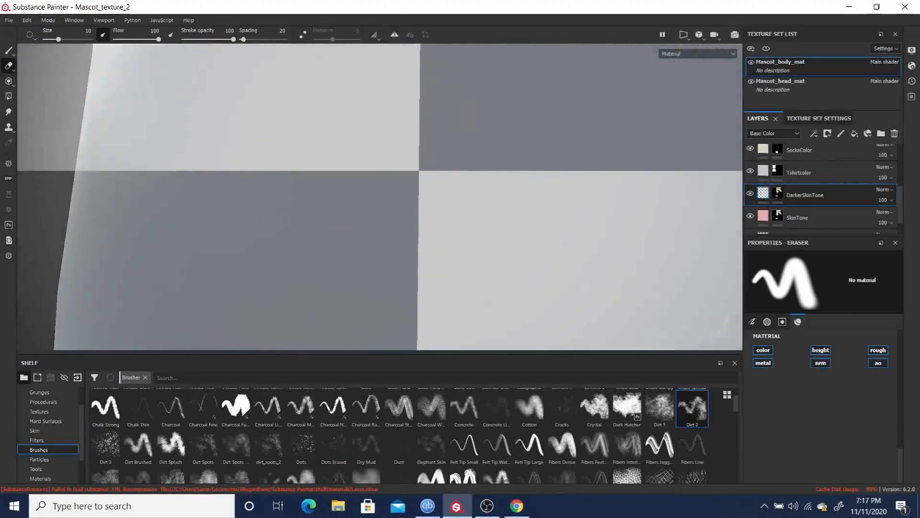
scroll(460, 173, "down", 6)
scroll(443, 165, "down", 5)
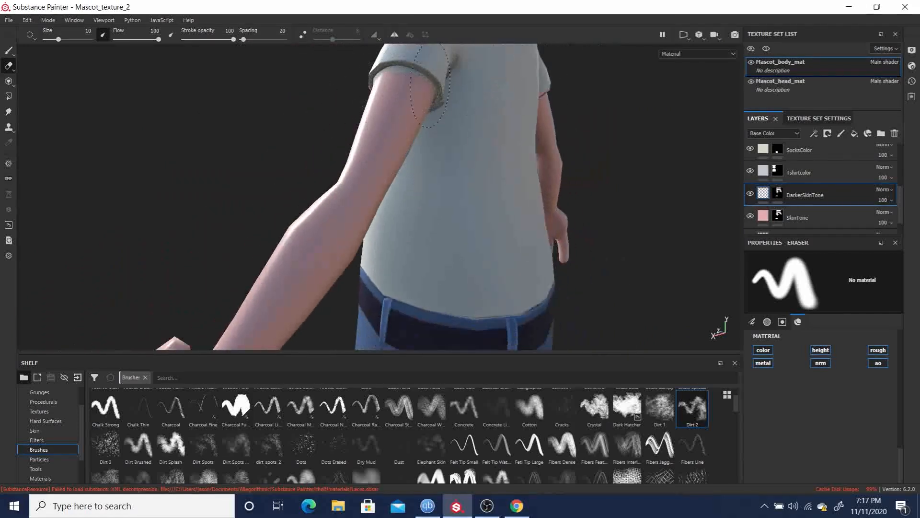
left_click_drag(499, 148, 645, 152, "alt")
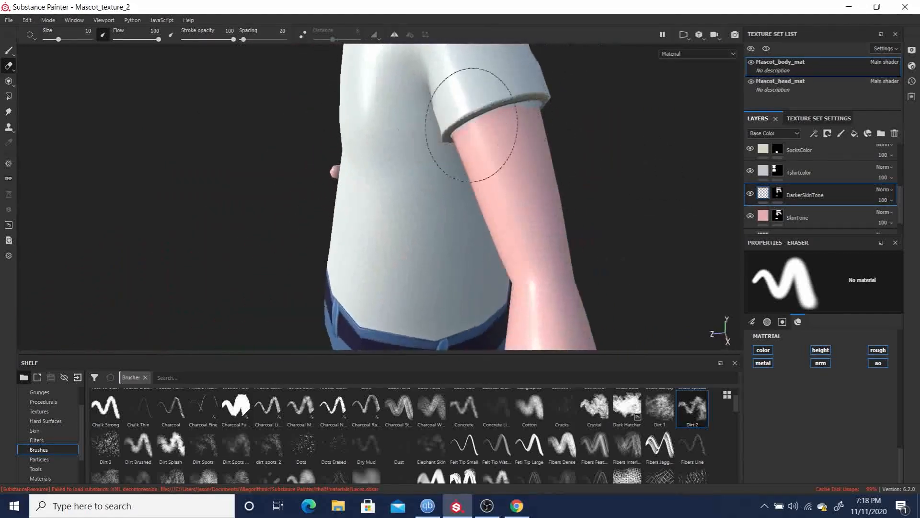
mouse_move(510, 178)
left_mouse_down("alt")
mouse_move(668, 101)
mouse_move(409, 120)
mouse_move(445, 141)
mouse_move(444, 174)
mouse_move(489, 164)
mouse_move(477, 165)
left_mouse_up("alt")
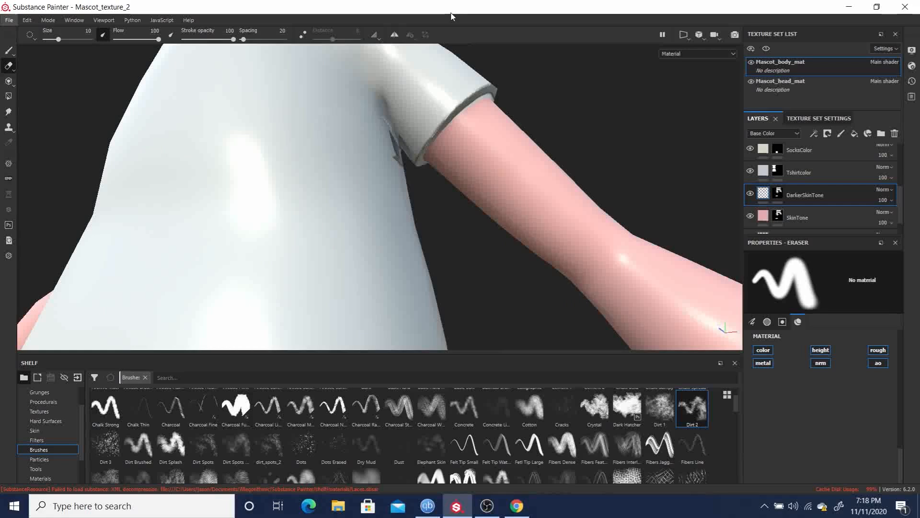
Step: Return to the Paint tool and try the Fur Soft Wide brush and one of Kyle's Real brushes for the skin shading
key("1")
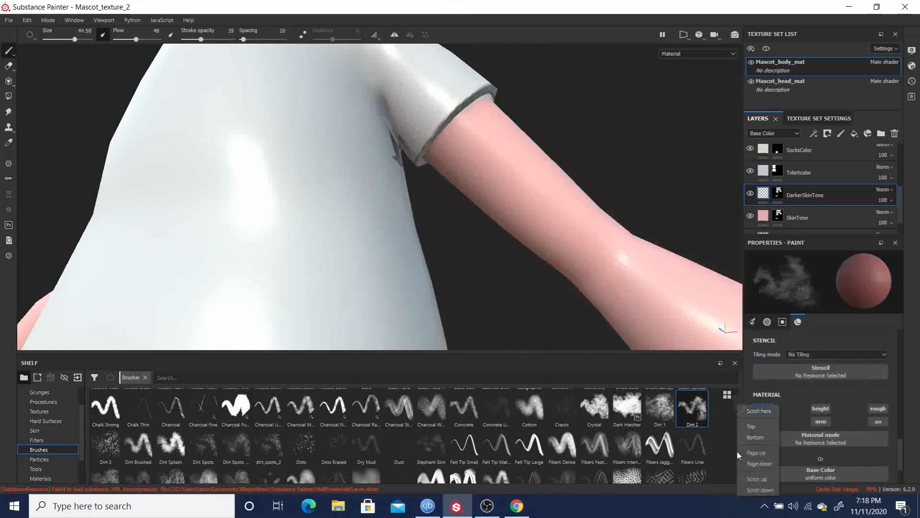
scroll(734, 462, "down", 3)
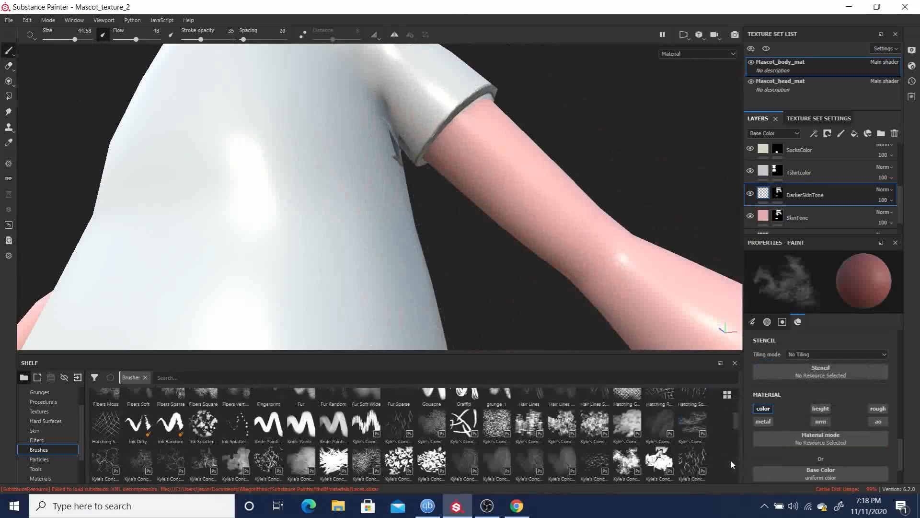
left_click(363, 396)
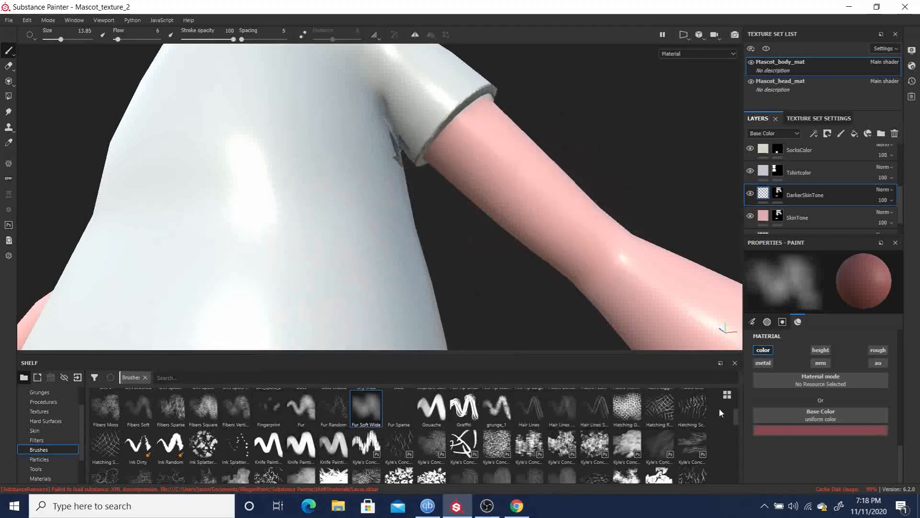
scroll(735, 456, "down", 2)
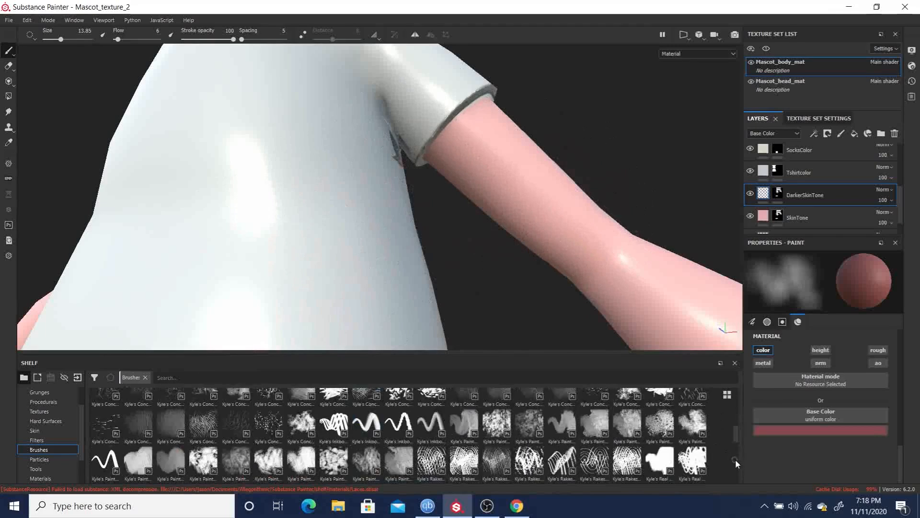
scroll(735, 459, "down", 3)
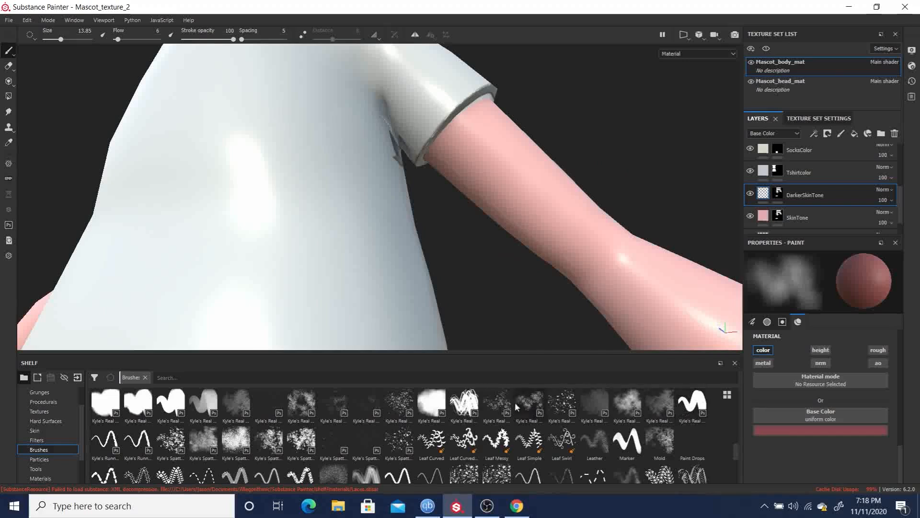
left_click(426, 406)
mouse_move(551, 196)
left_mouse_down()
mouse_move(518, 181)
mouse_move(477, 139)
left_mouse_up()
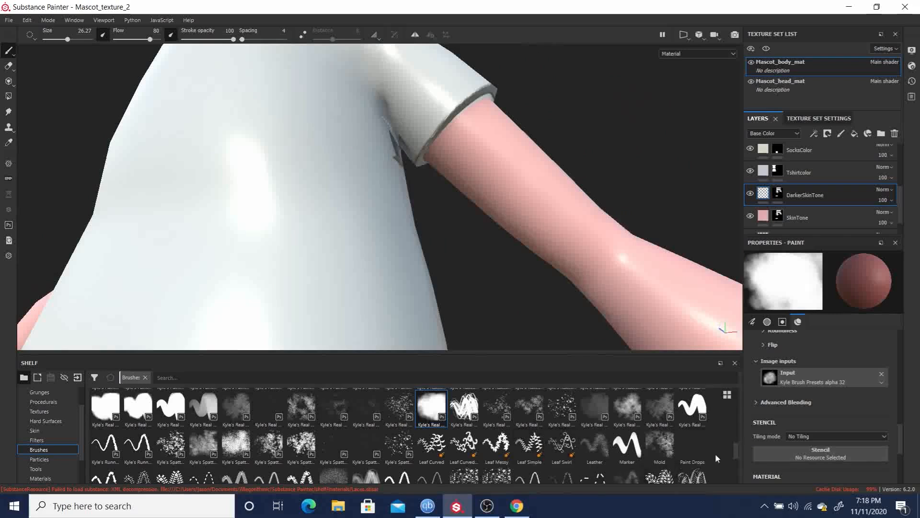
Step: Choose the Wash brush, undo a test stroke on the upper arm and lower its stroke opacity to 15
scroll(734, 472, "down", 4)
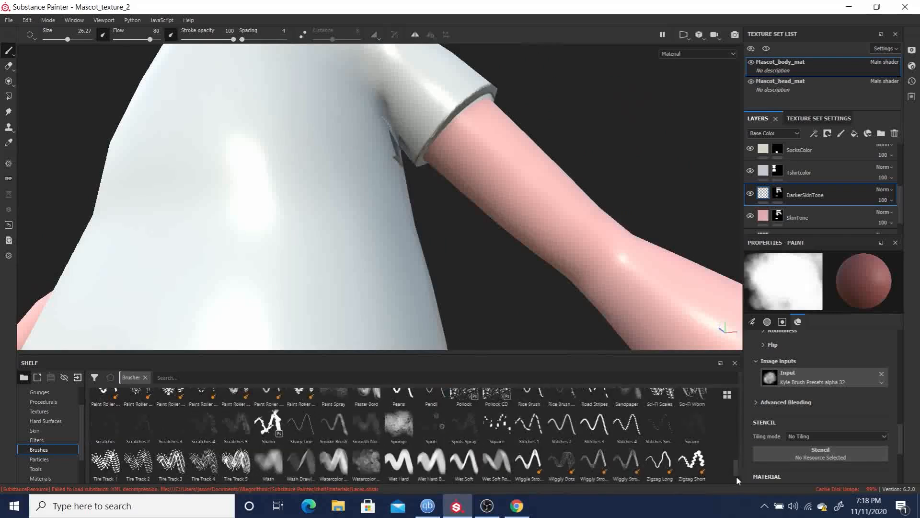
left_click(268, 460)
mouse_move(487, 156)
left_mouse_down()
mouse_move(480, 110)
mouse_move(460, 115)
left_mouse_up()
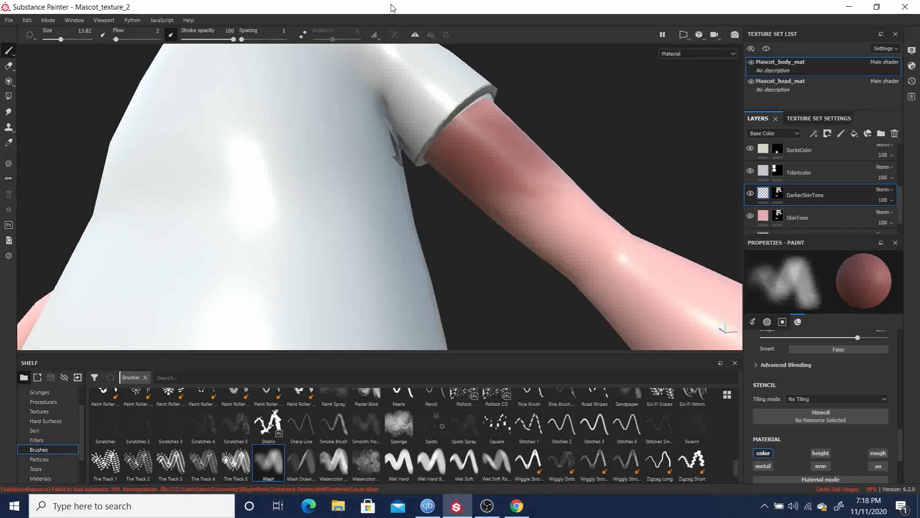
key("ctrl+z")
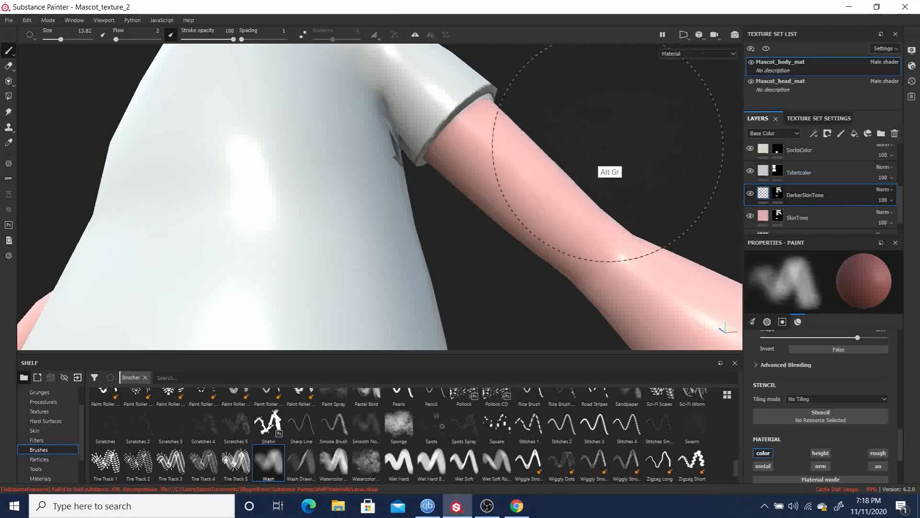
scroll(555, 130, "down", 10)
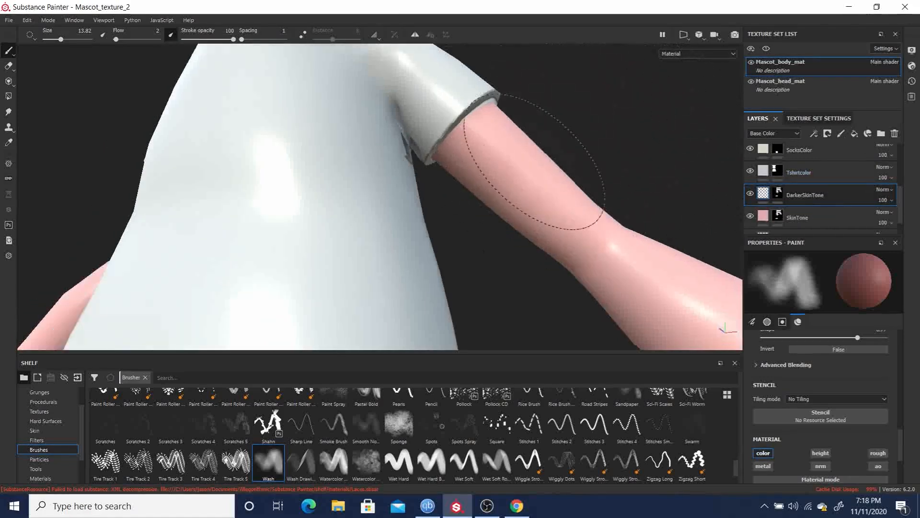
mouse_move(525, 149)
left_mouse_down("alt")
mouse_move(499, 195)
mouse_move(566, 194)
left_mouse_up("alt")
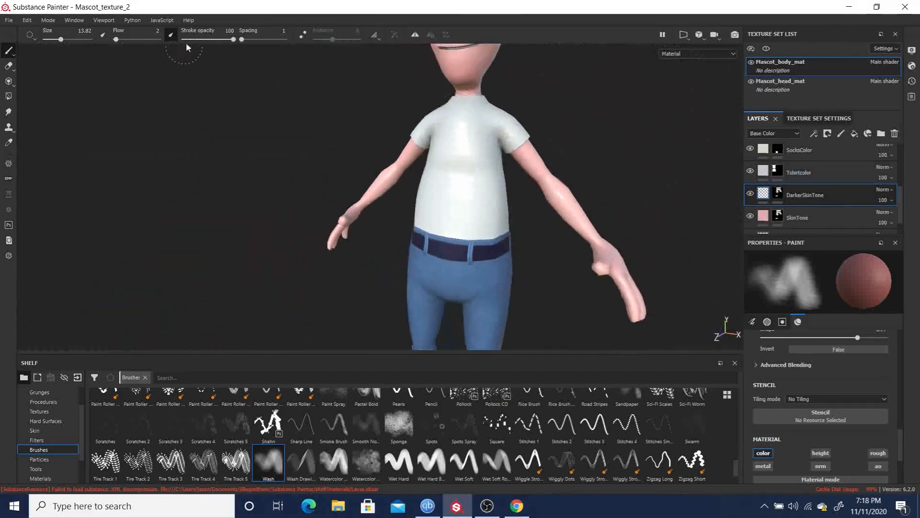
left_click_drag(198, 38, 190, 39)
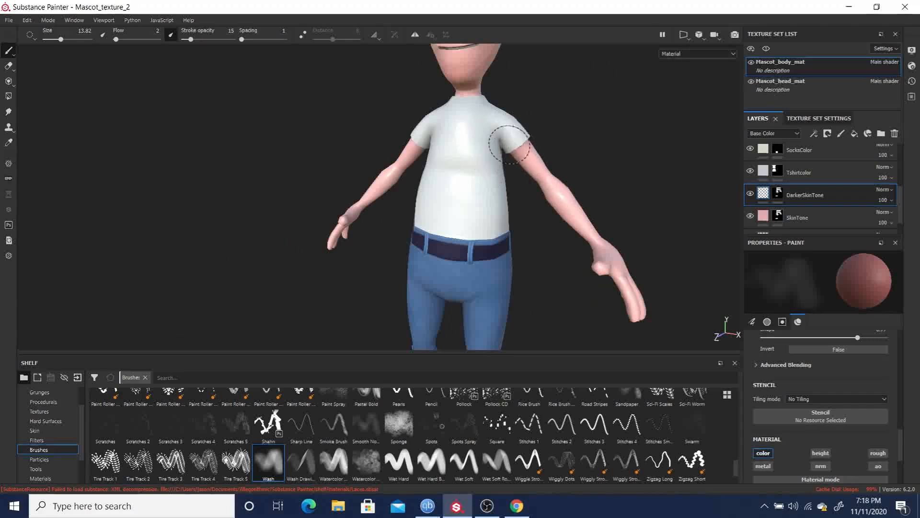
Step: Examine the skin on the arms and below the sleeves from the front, both sides, the back and below
mouse_move(653, 107)
left_mouse_down("alt")
mouse_move(465, 117)
mouse_move(509, 145)
left_mouse_up("alt")
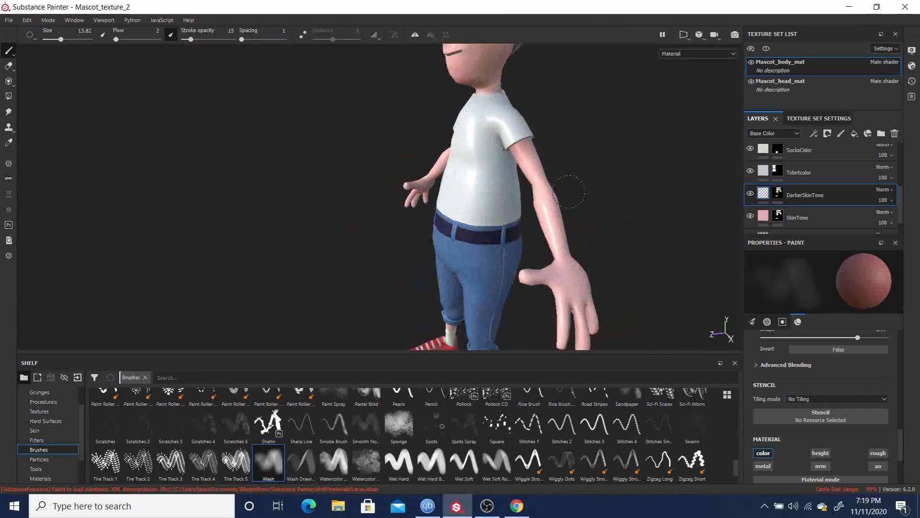
mouse_move(645, 232)
left_mouse_down("alt")
mouse_move(631, 150)
mouse_move(478, 131)
left_mouse_up("alt")
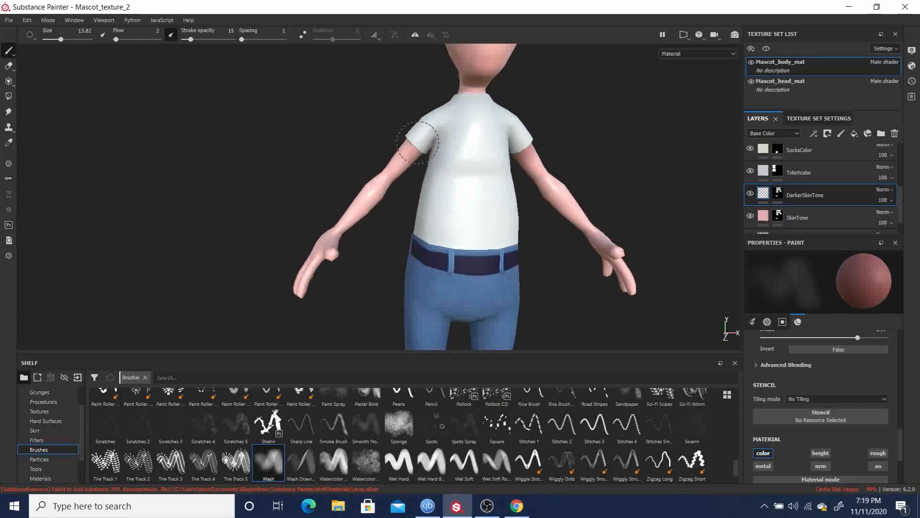
mouse_move(382, 120)
left_mouse_down("alt")
mouse_move(354, 170)
mouse_move(499, 206)
left_mouse_up("alt")
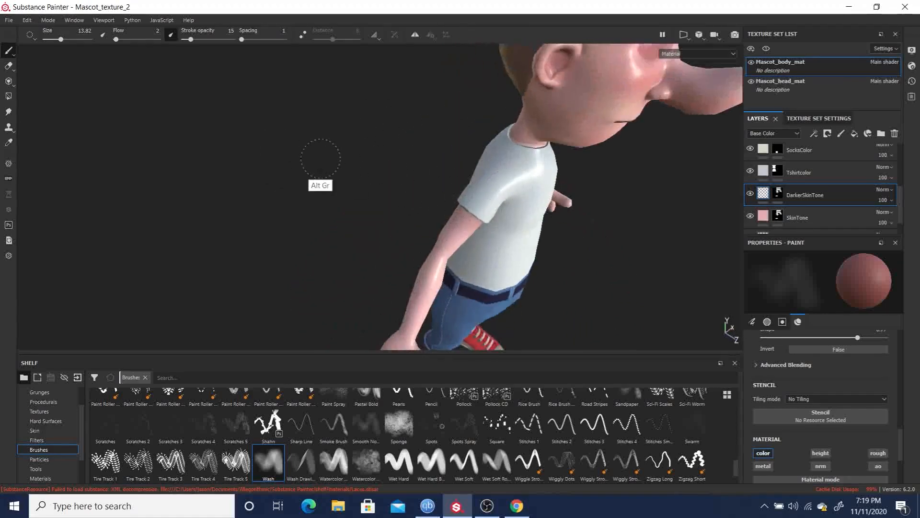
left_click_drag(378, 167, 417, 113, "alt")
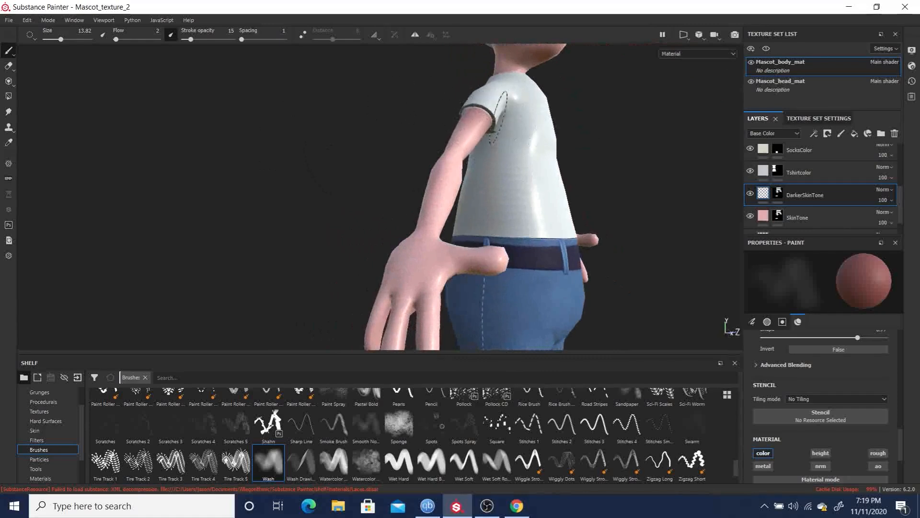
left_click_drag(304, 148, 539, 158, "alt")
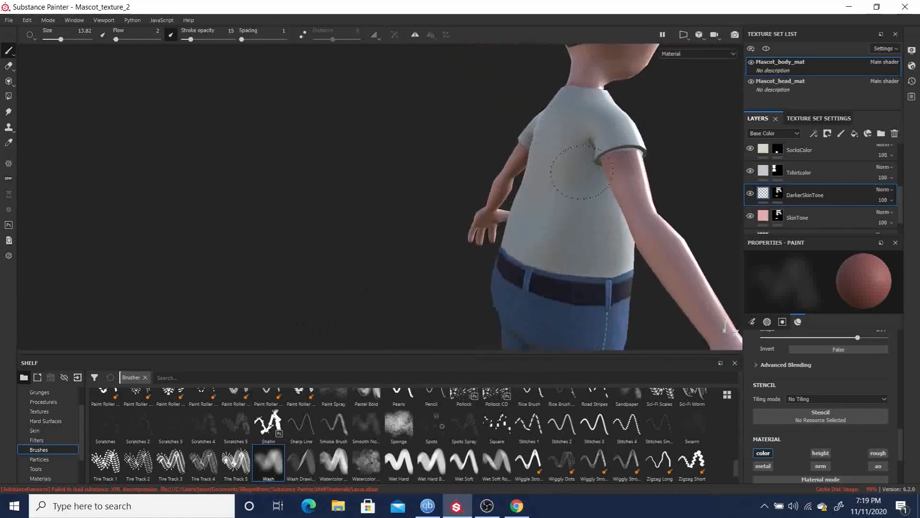
mouse_move(685, 131)
left_mouse_down("alt")
mouse_move(493, 97)
mouse_move(487, 144)
left_mouse_up("alt")
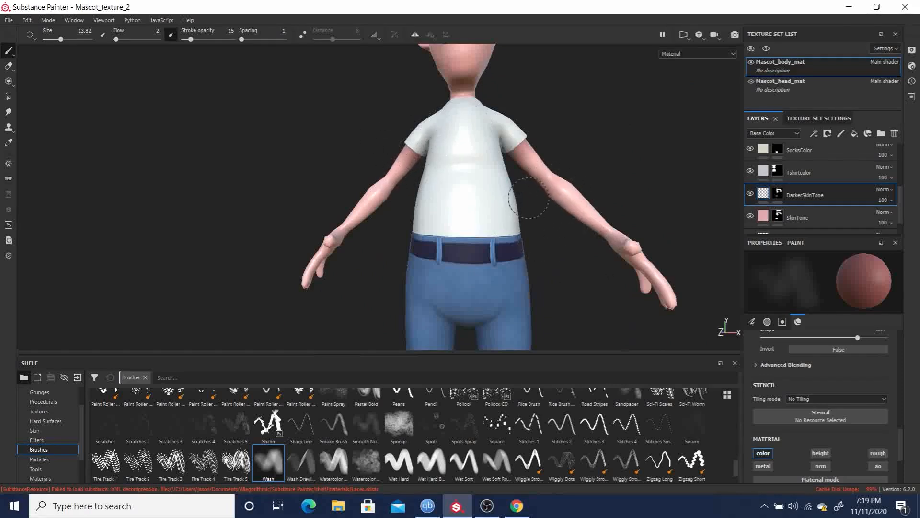
left_click_drag(626, 113, 596, 171, "alt")
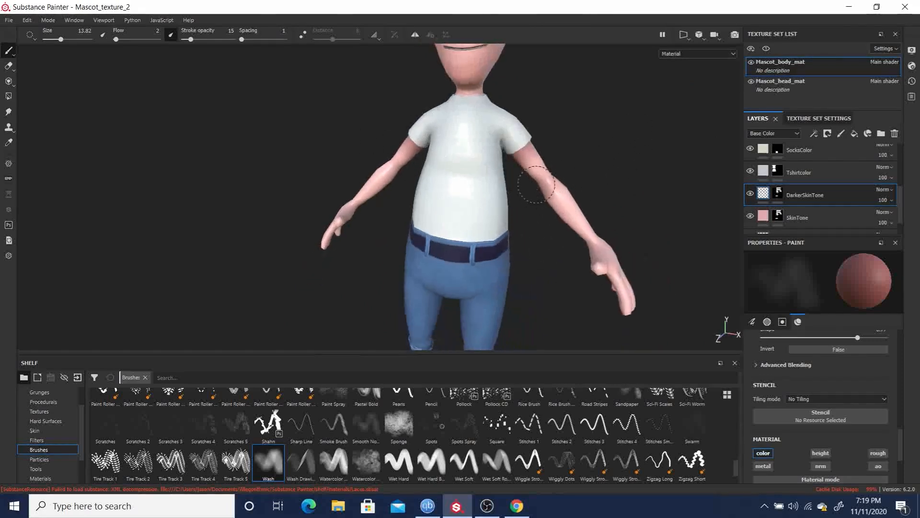
mouse_move(531, 245)
left_mouse_down("alt")
mouse_move(585, 119)
mouse_move(332, 186)
left_mouse_up("alt")
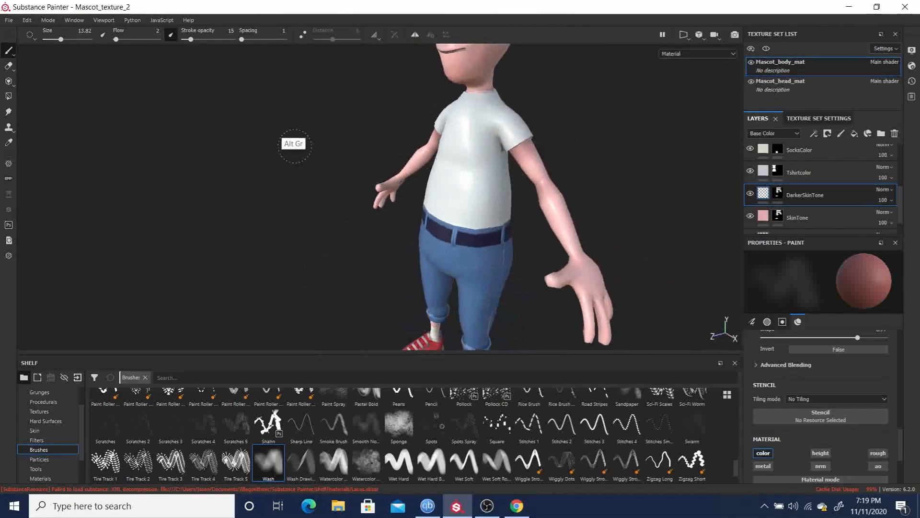
left_click_drag(294, 146, 389, 173, "alt")
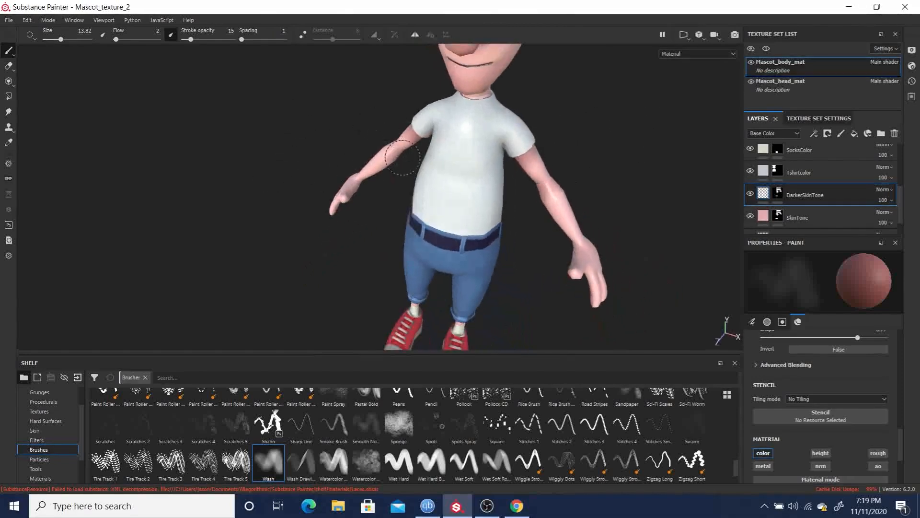
left_click_drag(395, 206, 308, 107, "alt")
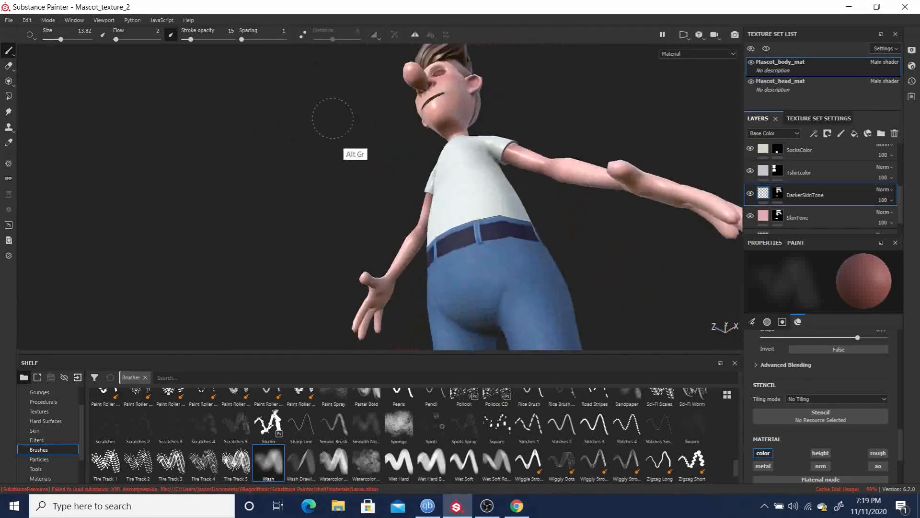
Step: Turn on symmetry so the darker skin tone is painted on both sides of the body at once
mouse_move(689, 144)
left_mouse_down("alt")
mouse_move(668, 117)
mouse_move(680, 156)
left_mouse_up("alt")
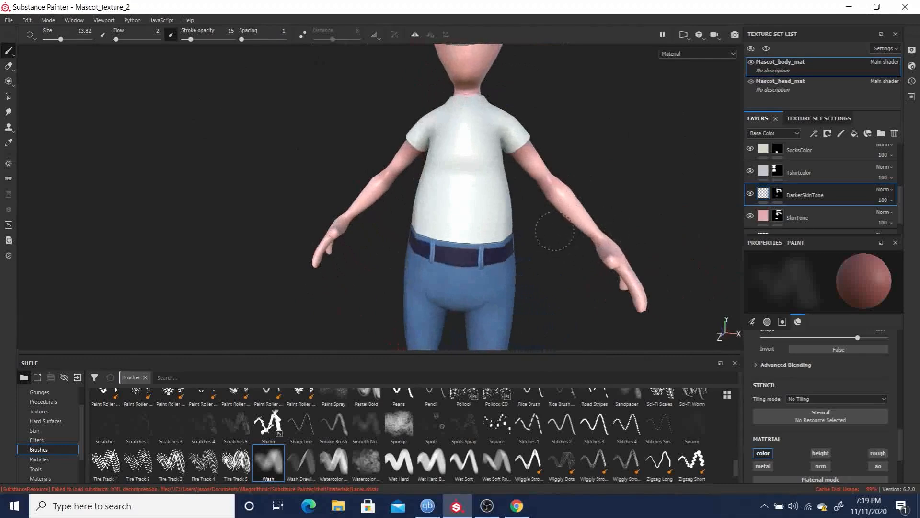
left_click(414, 37)
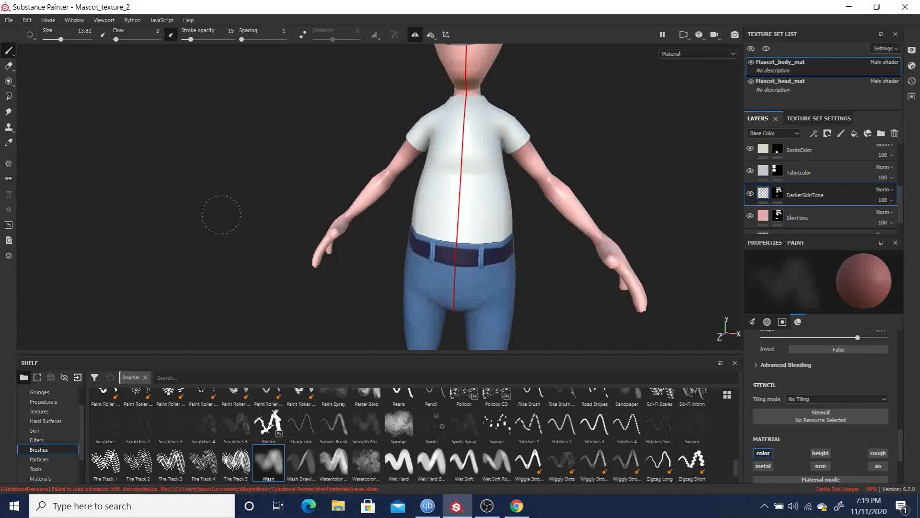
left_click_drag(283, 217, 375, 267, "alt")
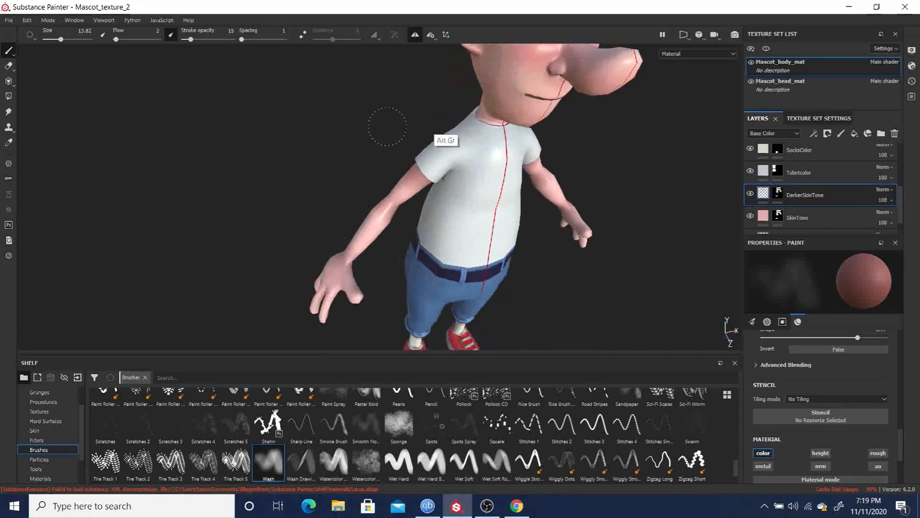
left_click_drag(592, 112, 559, 67, "alt")
left_click_drag(658, 200, 604, 168, "alt")
Step: Shade the palms and the undersides of the fingers and thumbs darker with the Wash brush
left_click_drag(351, 83, 357, 139, "alt")
middle_click_drag(357, 139, 239, 186, "alt")
middle_click_drag(222, 127, 231, 168, "alt")
left_click_drag(304, 115, 357, 24, "alt")
left_click_drag(586, 110, 538, 111, "alt")
mouse_move(577, 107)
middle_mouse_down("alt")
mouse_move(524, 208)
mouse_move(544, 210)
middle_mouse_up("alt")
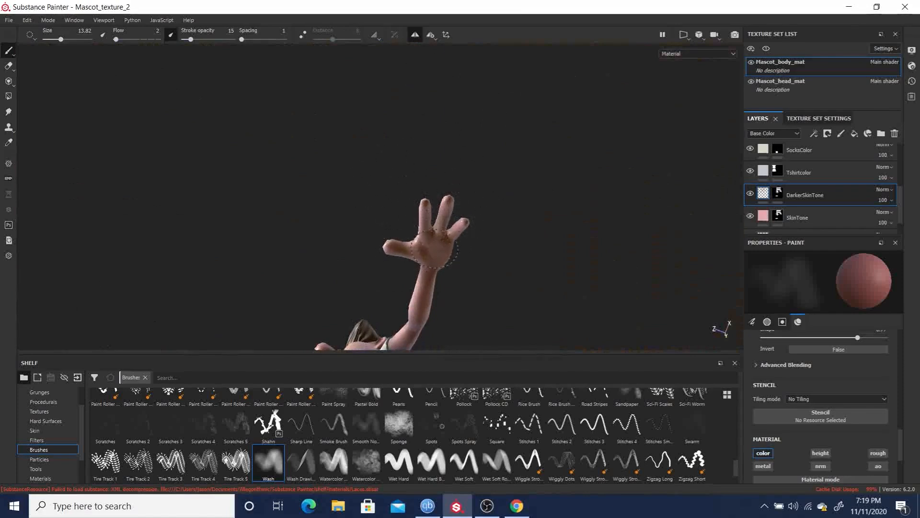
mouse_move(524, 191)
left_mouse_down("alt")
mouse_move(612, 220)
mouse_move(509, 278)
mouse_move(472, 92)
mouse_move(556, 94)
mouse_move(222, 224)
mouse_move(378, 216)
mouse_move(335, 120)
mouse_move(355, 277)
mouse_move(256, 206)
left_mouse_up("alt")
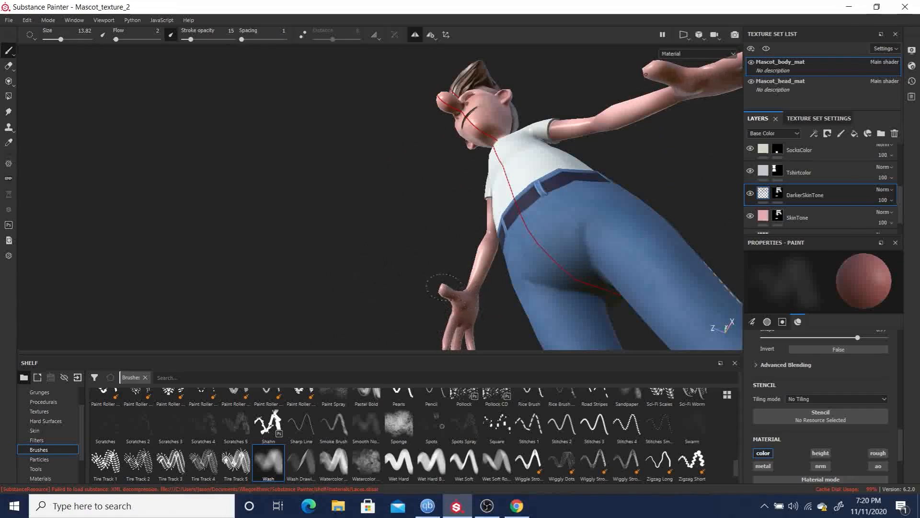
left_click_drag(256, 213, 405, 226, "alt")
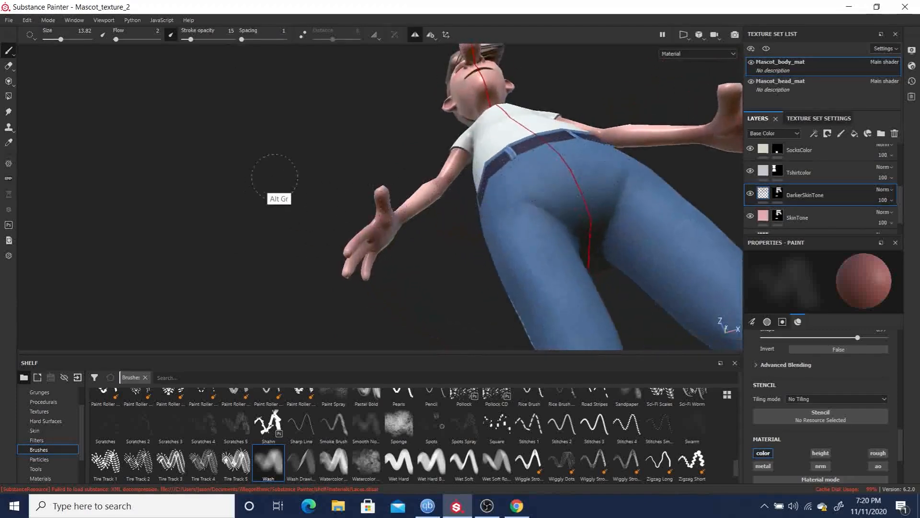
left_click_drag(273, 189, 195, 115, "alt")
left_click_drag(436, 73, 376, 132, "alt")
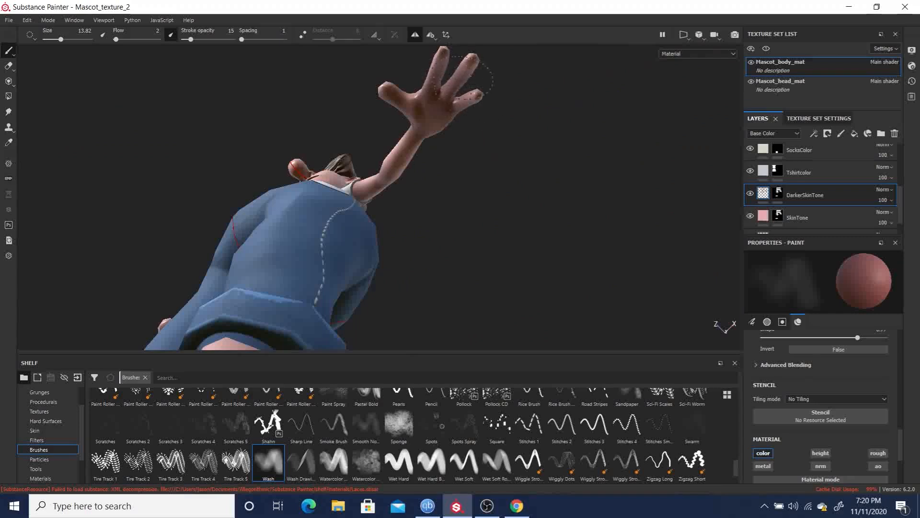
Step: Carry the soft darker shading along the elbows, forearms and wrists of both arms
left_click_drag(72, 175, 288, 216, "alt")
left_click_drag(131, 92, 287, 97, "alt")
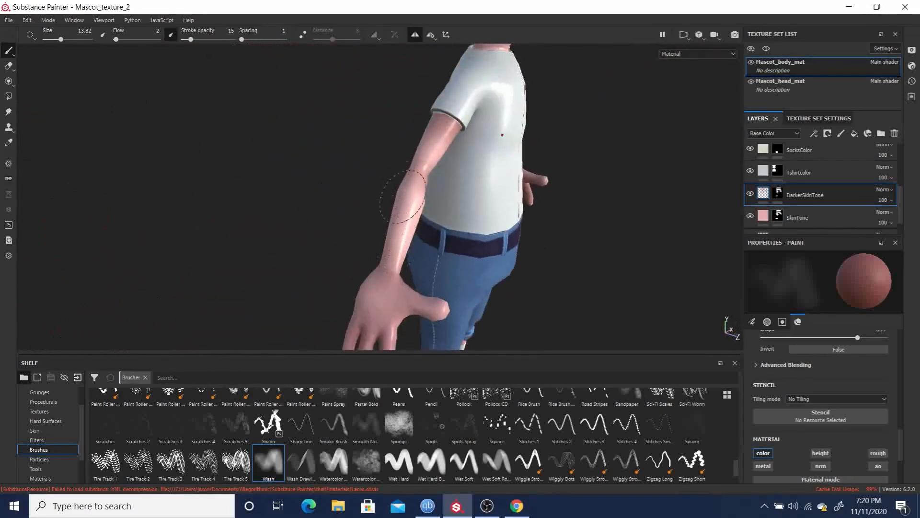
left_click_drag(281, 143, 547, 139, "alt")
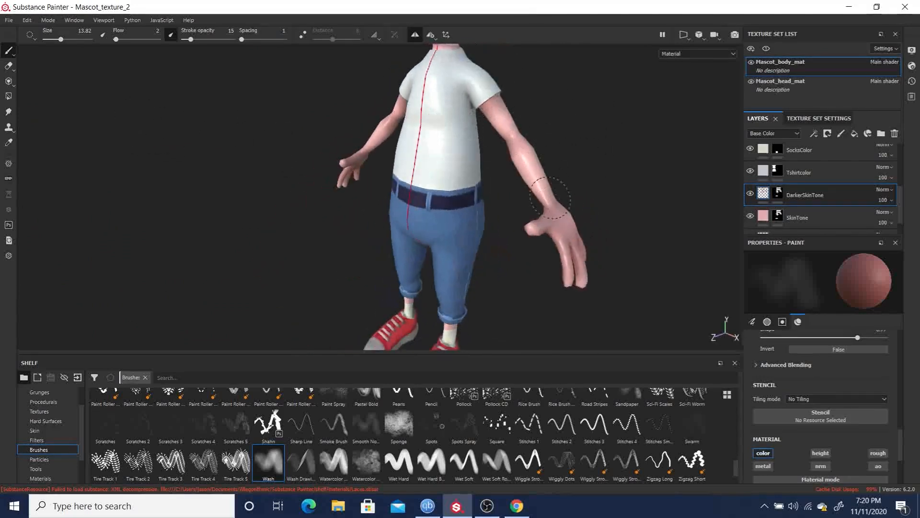
left_click_drag(657, 139, 488, 189, "alt")
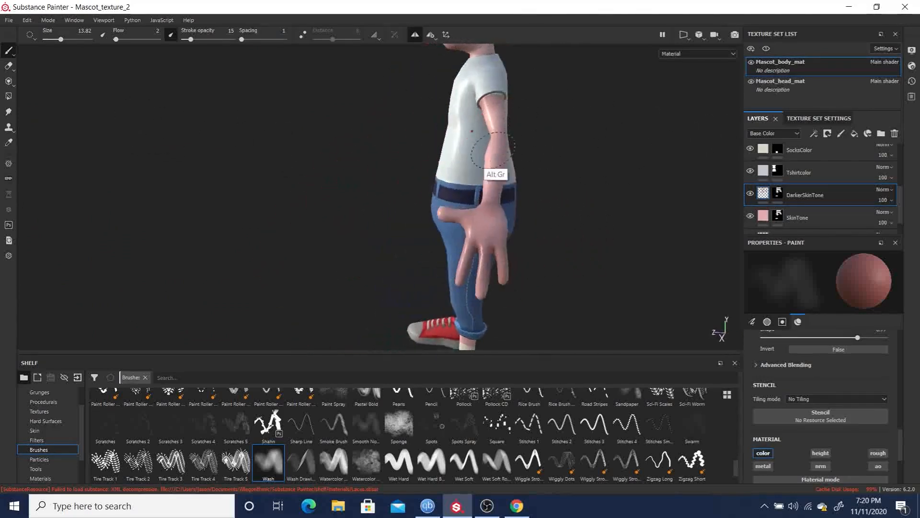
left_click_drag(313, 138, 349, 236, "alt")
left_click_drag(267, 201, 395, 192, "alt")
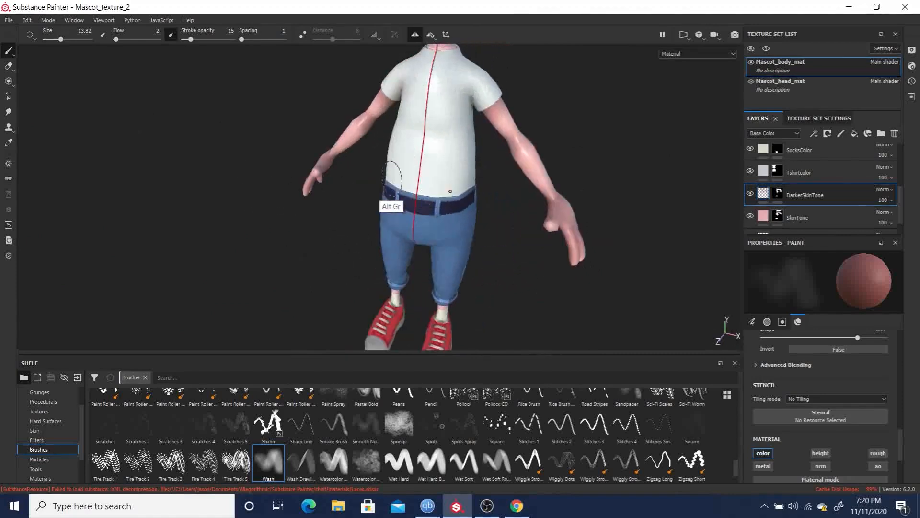
Step: Shade the skin of both ankles just below the rolled trouser cuffs, at the front and the back
left_click_drag(593, 148, 631, 128, "alt")
middle_click_drag(565, 250, 533, 199, "alt")
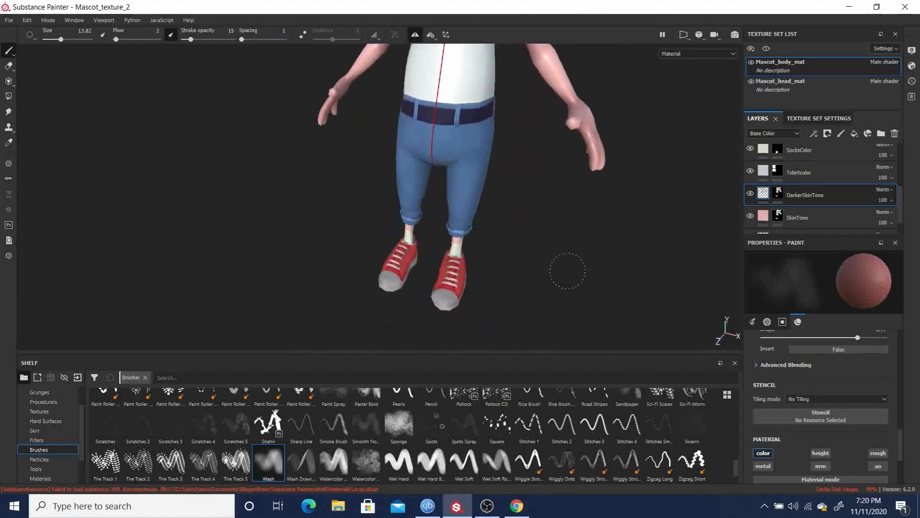
left_click_drag(567, 269, 545, 249, "alt")
middle_click_drag(544, 250, 545, 139, "alt")
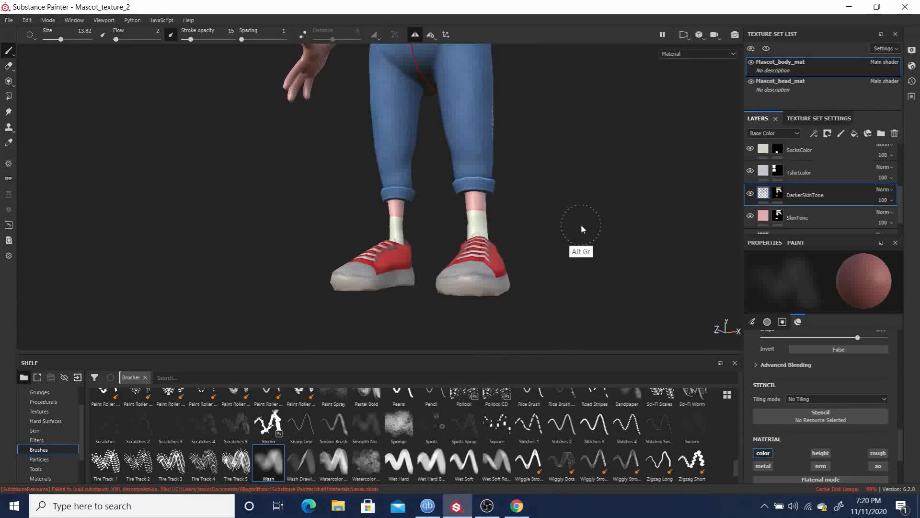
middle_click_drag(580, 223, 523, 188, "alt")
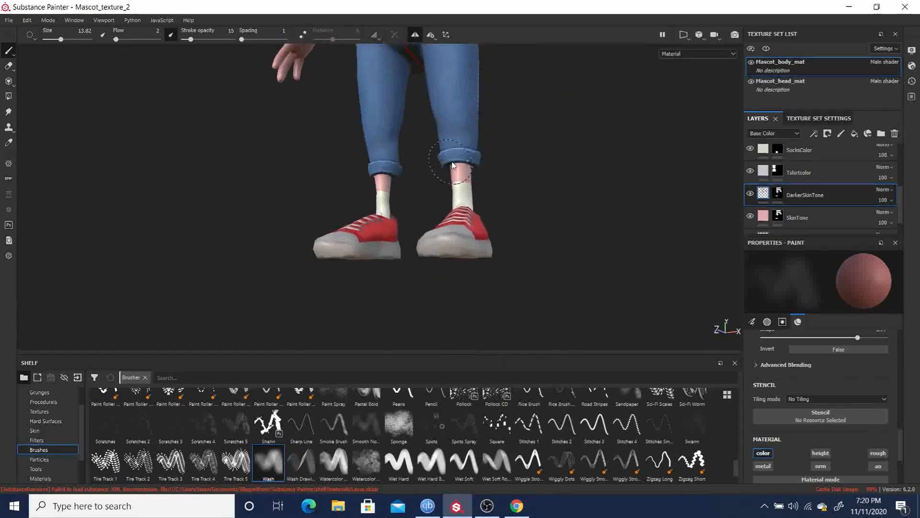
left_click_drag(533, 173, 501, 166, "alt")
left_click_drag(348, 139, 428, 142, "alt")
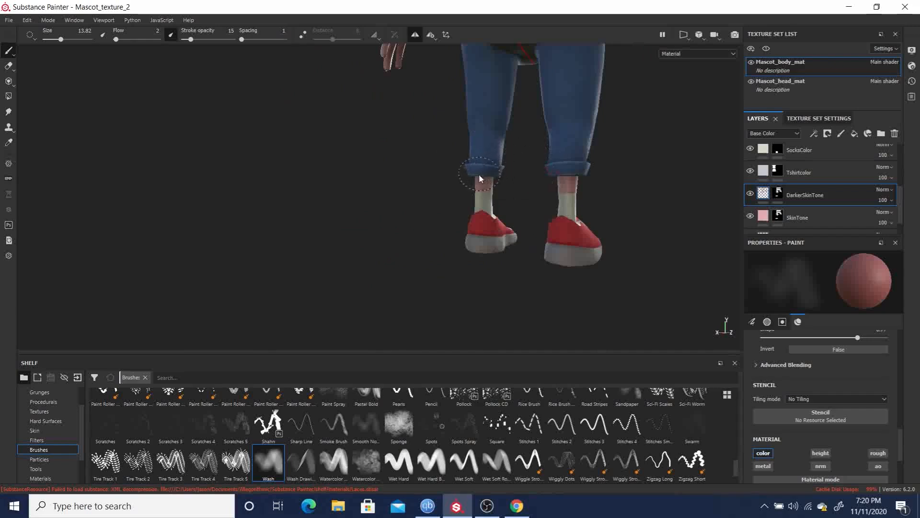
left_click_drag(298, 188, 271, 93, "alt")
Step: Bring the whole character into view and turn off symmetry
key("f")
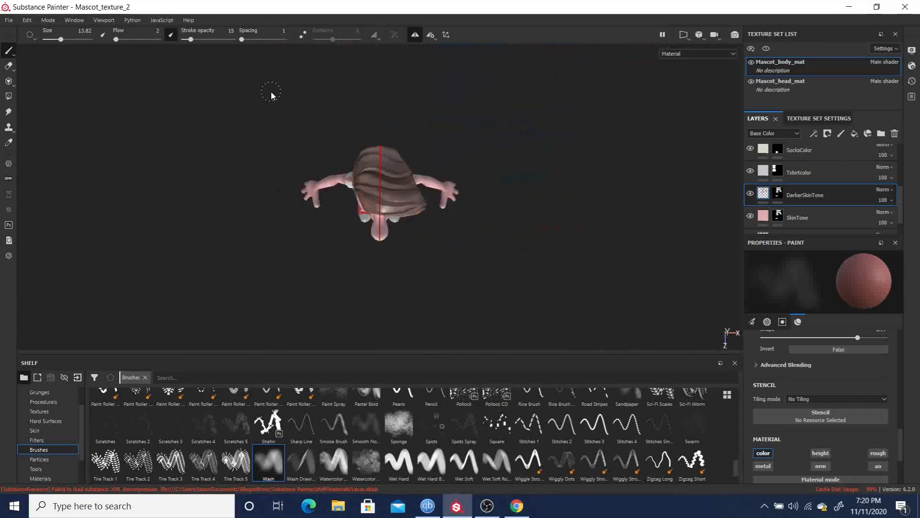
left_click_drag(494, 218, 483, 157, "alt")
middle_click_drag(504, 249, 527, 128, "alt")
scroll(526, 128, "down", 2)
middle_click_drag(459, 160, 465, 103, "alt")
scroll(432, 156, "down", 1)
mouse_move(524, 144)
middle_mouse_down("alt")
mouse_move(525, 128)
mouse_move(512, 138)
middle_mouse_up("alt")
left_click(415, 35)
left_click_drag(516, 167, 692, 160, "alt")
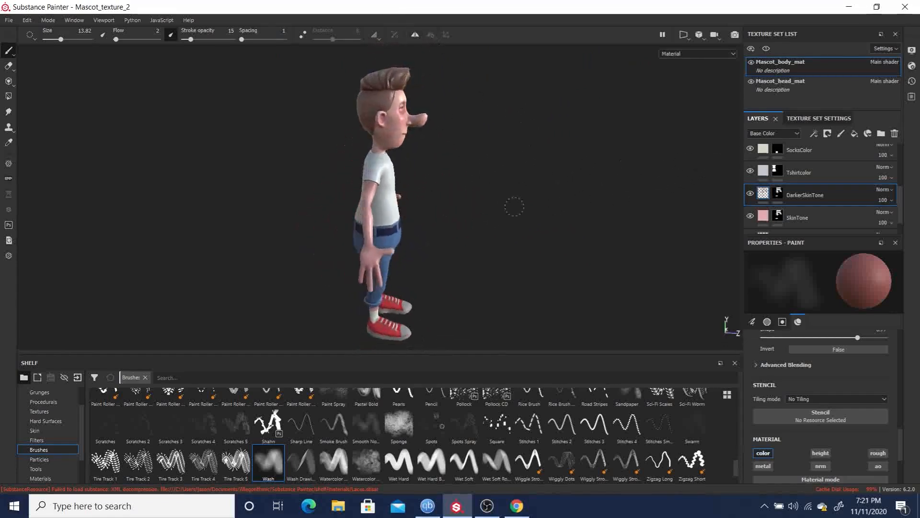
Step: Examine the shaded skin of the whole character from the front, sides and back
left_click_drag(441, 205, 611, 190, "alt")
left_click_drag(479, 191, 532, 191, "alt")
left_click_drag(232, 189, 359, 210, "alt")
middle_click_drag(393, 204, 383, 127, "alt")
left_click_drag(445, 179, 546, 191, "alt")
left_click_drag(497, 211, 616, 225, "alt")
mouse_move(535, 235)
left_mouse_down("alt")
mouse_move(550, 235)
mouse_move(360, 201)
mouse_move(448, 158)
mouse_move(489, 175)
mouse_move(400, 157)
left_mouse_up("alt")
middle_click_drag(401, 157, 429, 163, "alt")
right_click_drag(429, 163, 312, 115, "alt")
left_click_drag(386, 124, 453, 153, "alt")
middle_click_drag(511, 146, 445, 196, "alt")
right_click_drag(479, 191, 393, 204, "alt")
left_click_drag(462, 271, 541, 275, "alt")
middle_click_drag(542, 275, 502, 207, "alt")
left_click_drag(462, 216, 369, 199, "alt")
mouse_move(555, 197)
left_mouse_down("alt")
mouse_move(462, 195)
mouse_move(480, 200)
mouse_move(418, 207)
left_mouse_up("alt")
left_click_drag(316, 202, 201, 206, "alt")
left_click_drag(526, 173, 375, 169, "alt")
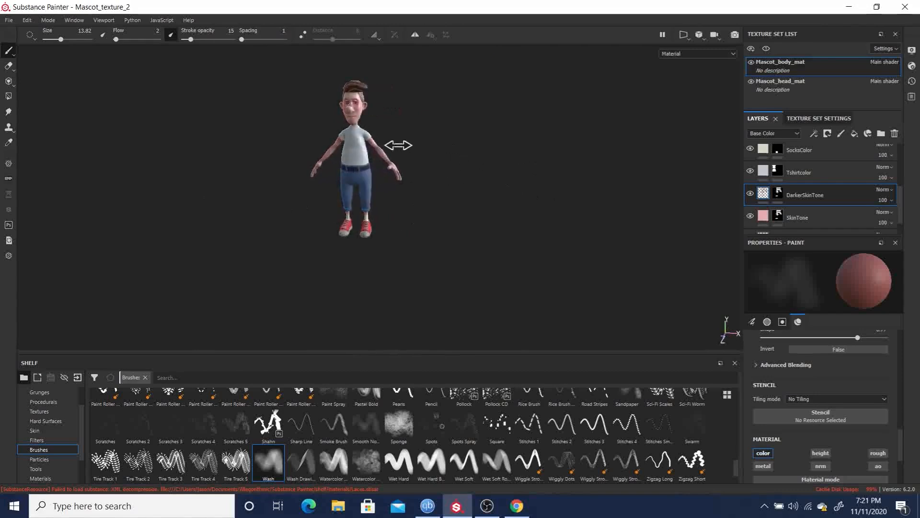
Step: Rotate the environment lighting and examine the whole character's skin shading under the changed light
mouse_move(432, 152)
right_mouse_down("shift")
mouse_move(501, 152)
mouse_move(385, 157)
right_mouse_up("shift")
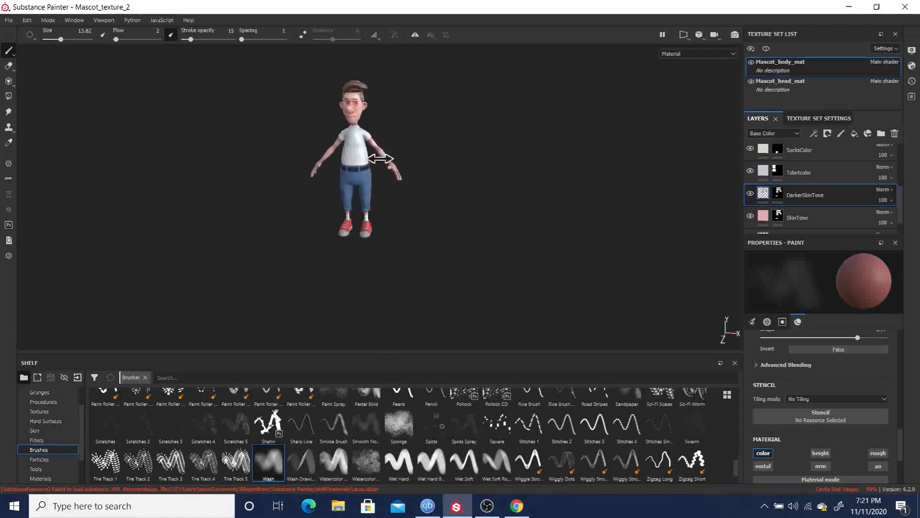
left_click_drag(502, 154, 417, 154, "alt")
mouse_move(418, 151)
right_mouse_down("shift")
mouse_move(599, 152)
mouse_move(531, 158)
right_mouse_up("shift")
left_click_drag(491, 200, 532, 201, "alt")
left_click_drag(388, 208, 586, 199, "alt")
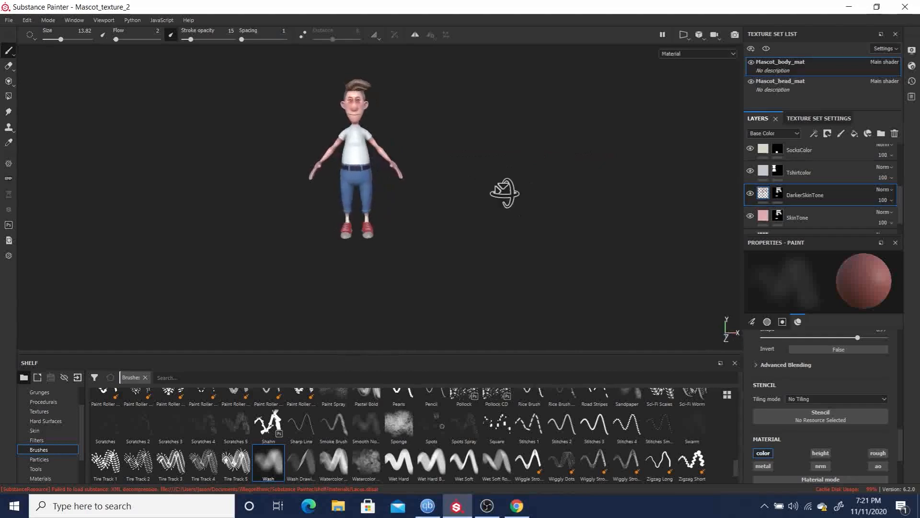
middle_click_drag(495, 166, 511, 212, "alt")
scroll(489, 205, "up", 5)
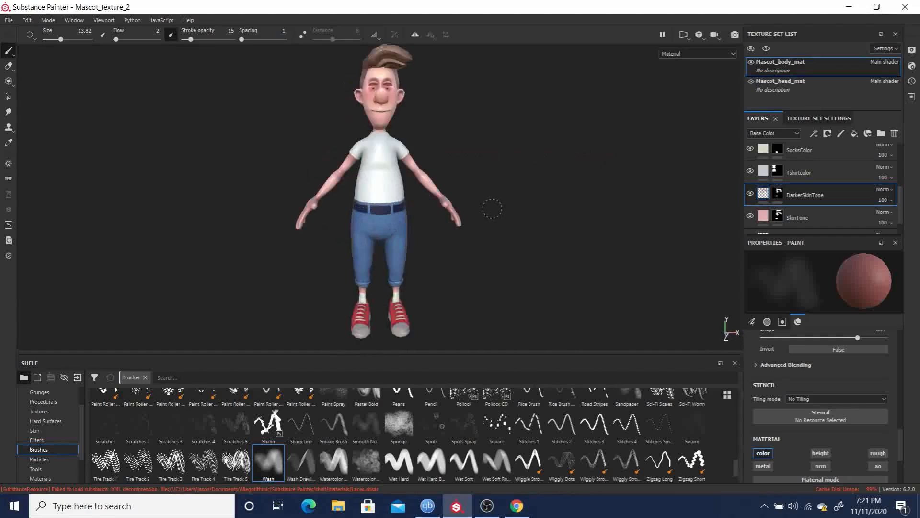
scroll(546, 165, "down", 2)
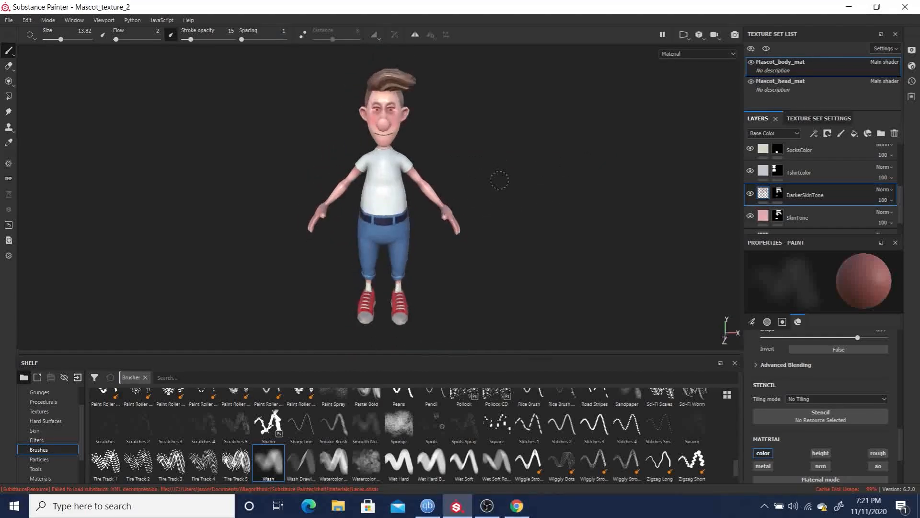